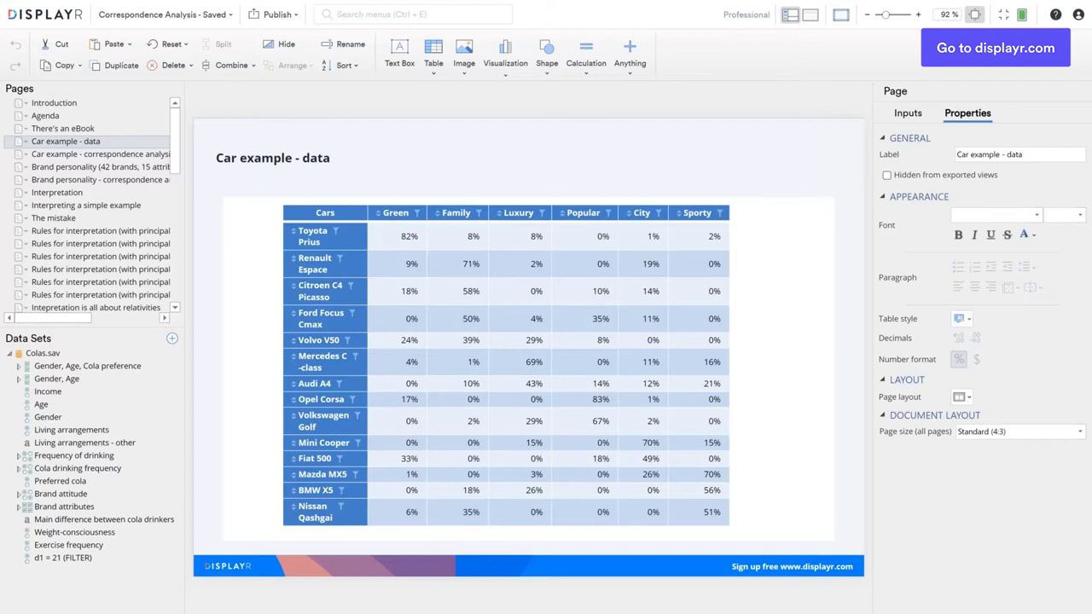
- Search the commands for "correspondance" and insert a Correspondence Analysis of a Table on the "Car example - correspondence analysis" page
left_click(125, 156)
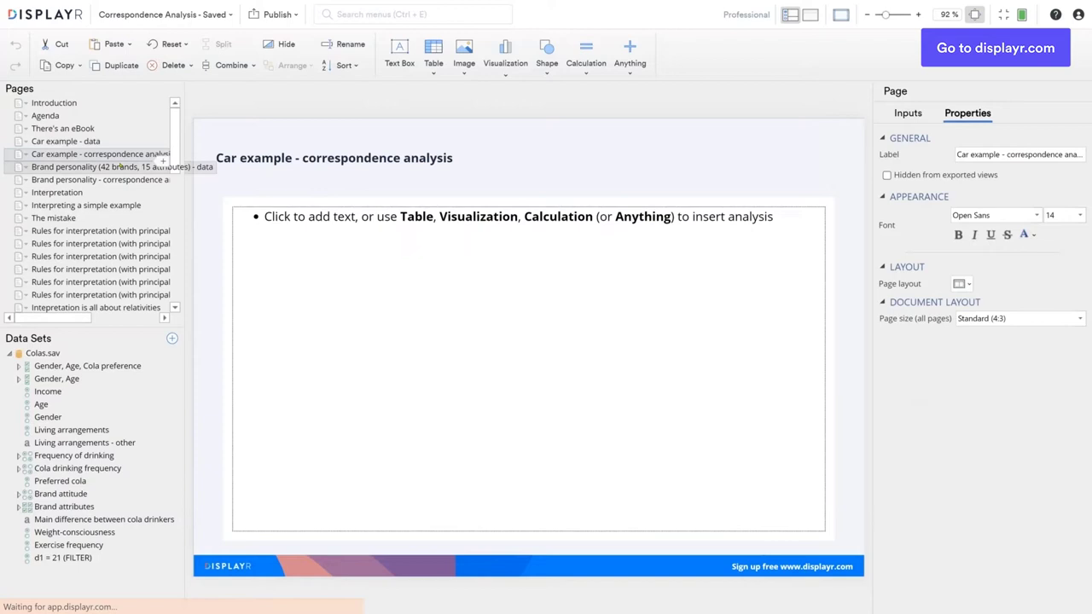
left_click(366, 15)
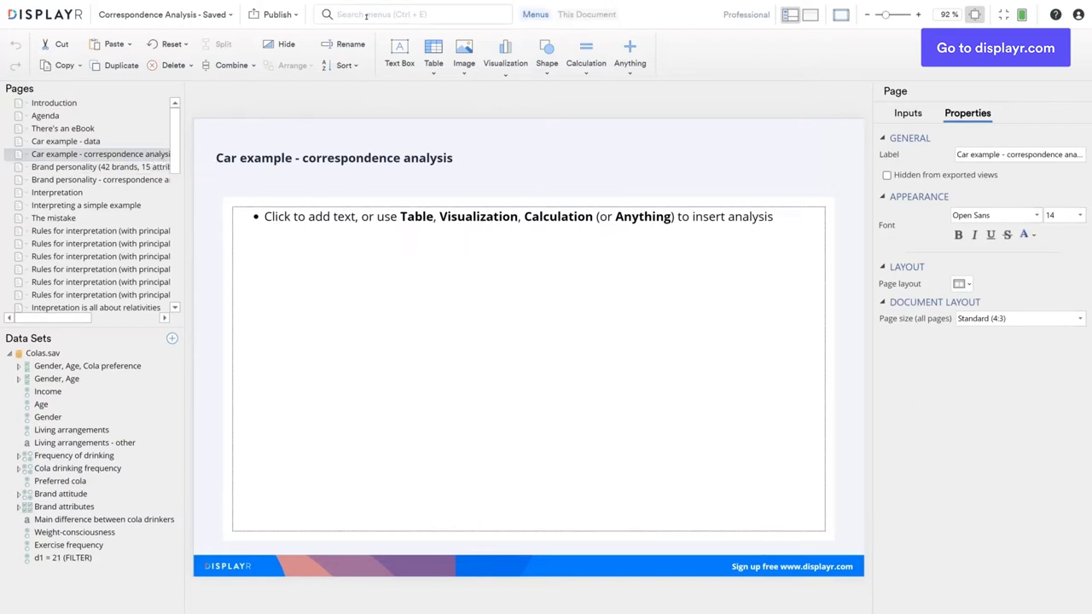
type("correspondance")
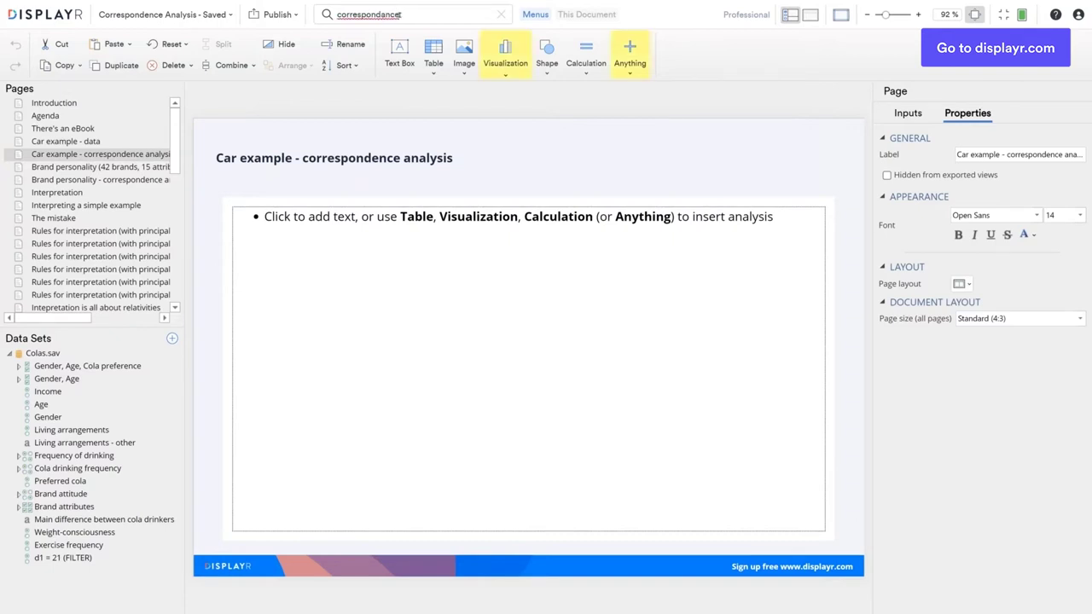
left_click(505, 59)
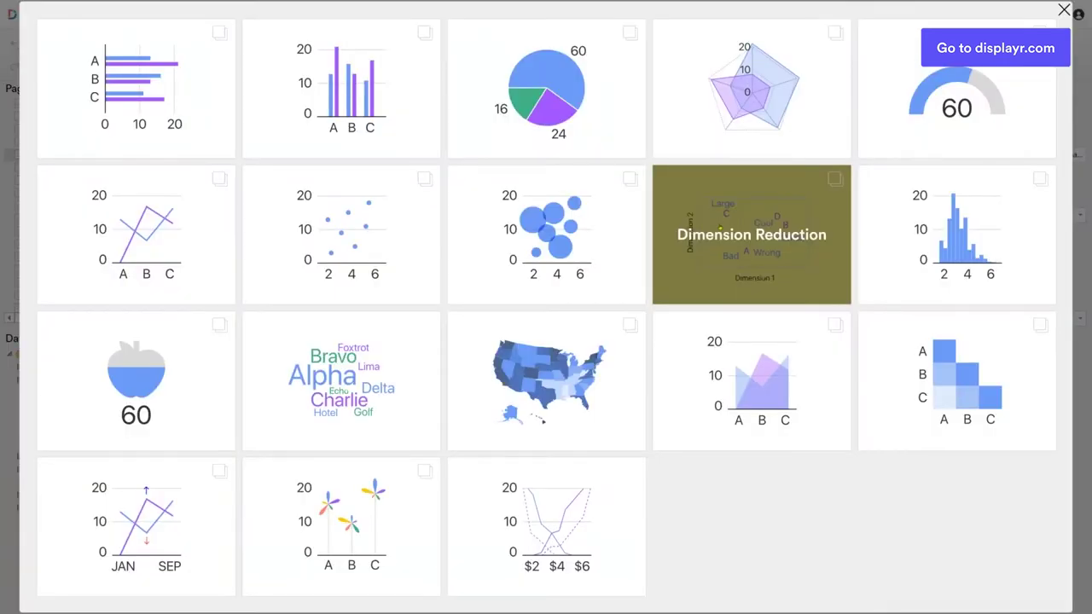
left_click(719, 228)
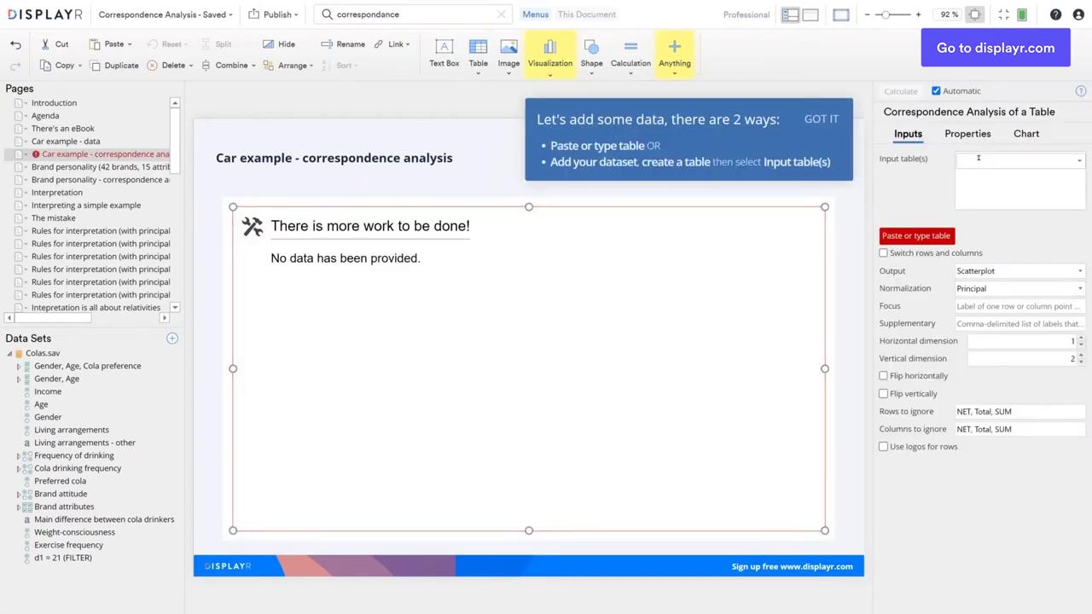
- Use the "Car example" table as the input of the correspondence analysis and deselect the finished chart
left_click(978, 158)
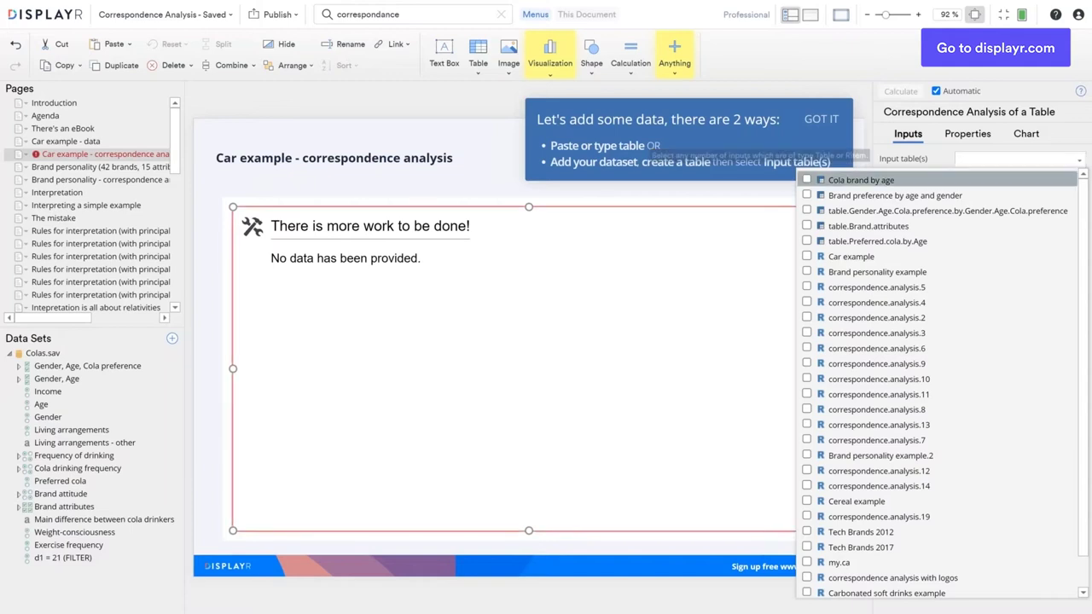
left_click(851, 256)
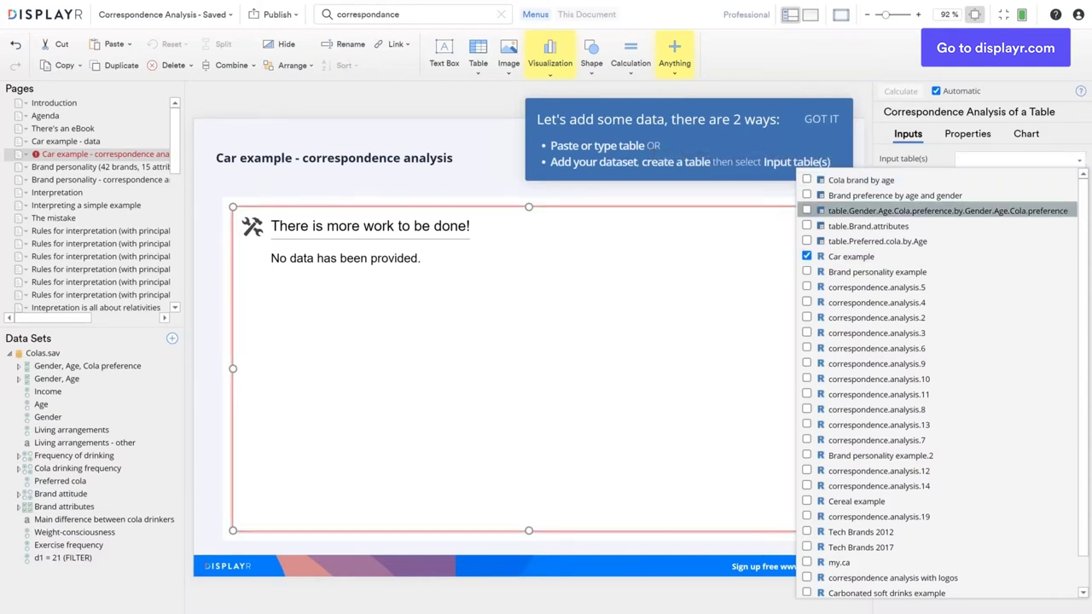
left_click(980, 160)
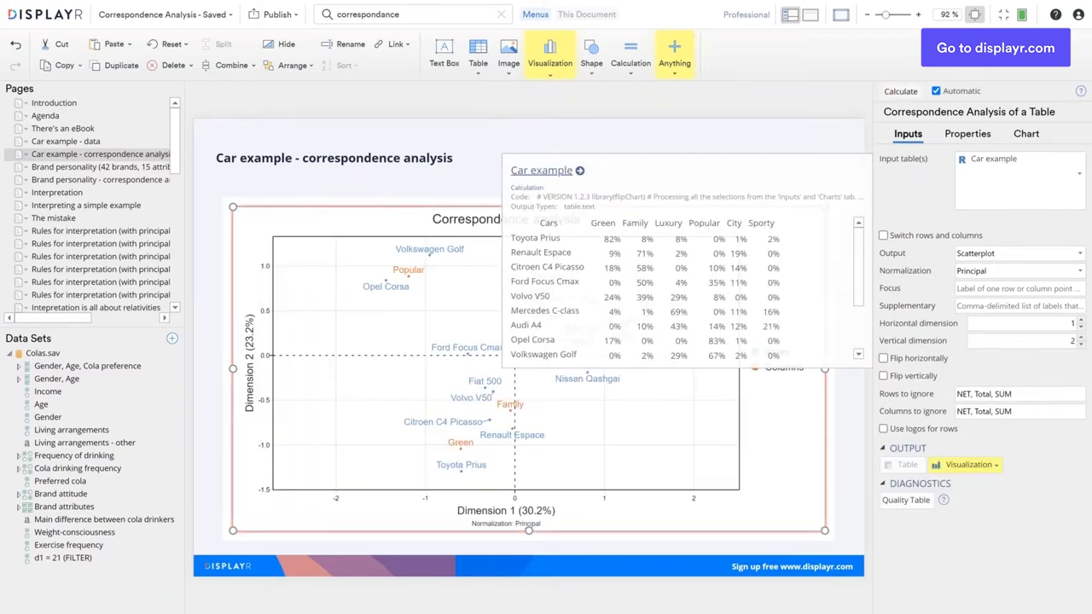
key("Escape")
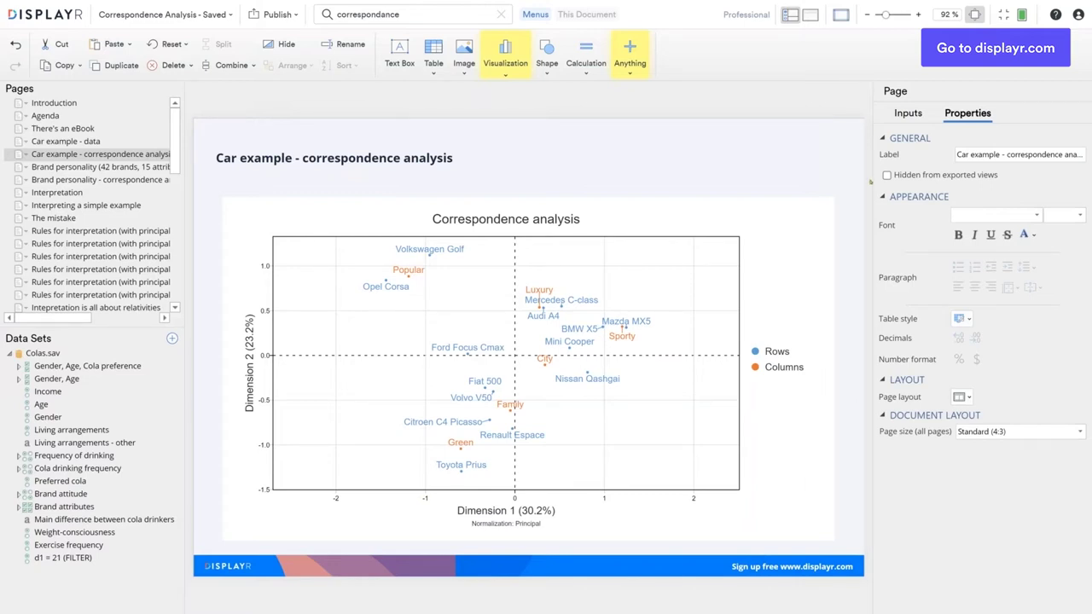
- Review the "Brand personality (42 brands, 15 attributes)" data table, its correspondence analysis map and the Interpretation page
left_click_drag(887, 180, 959, 182)
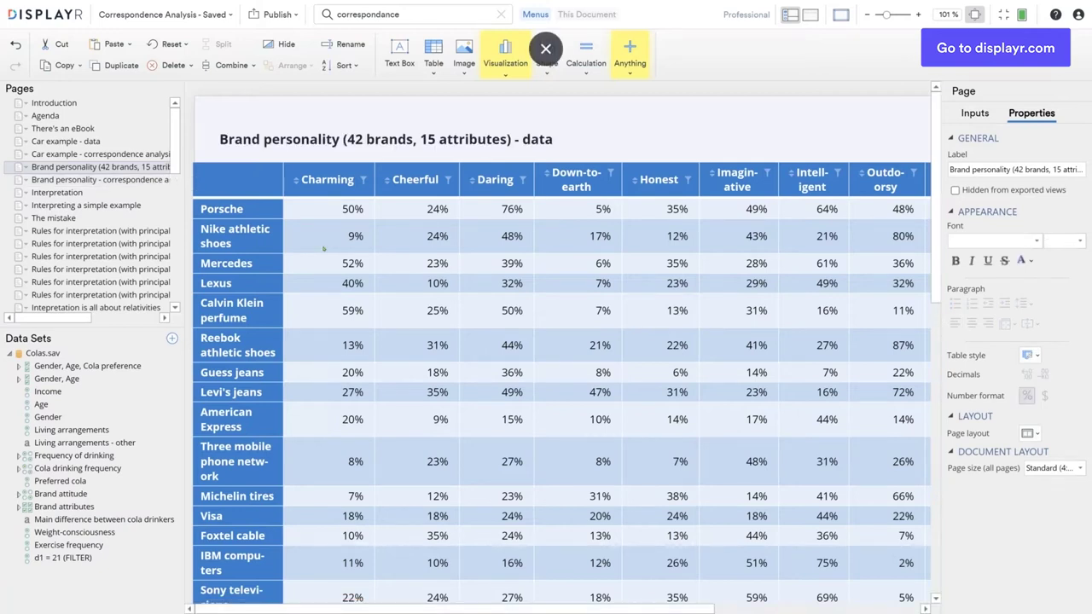
scroll(403, 331, "down", 3)
scroll(404, 331, "down", 5)
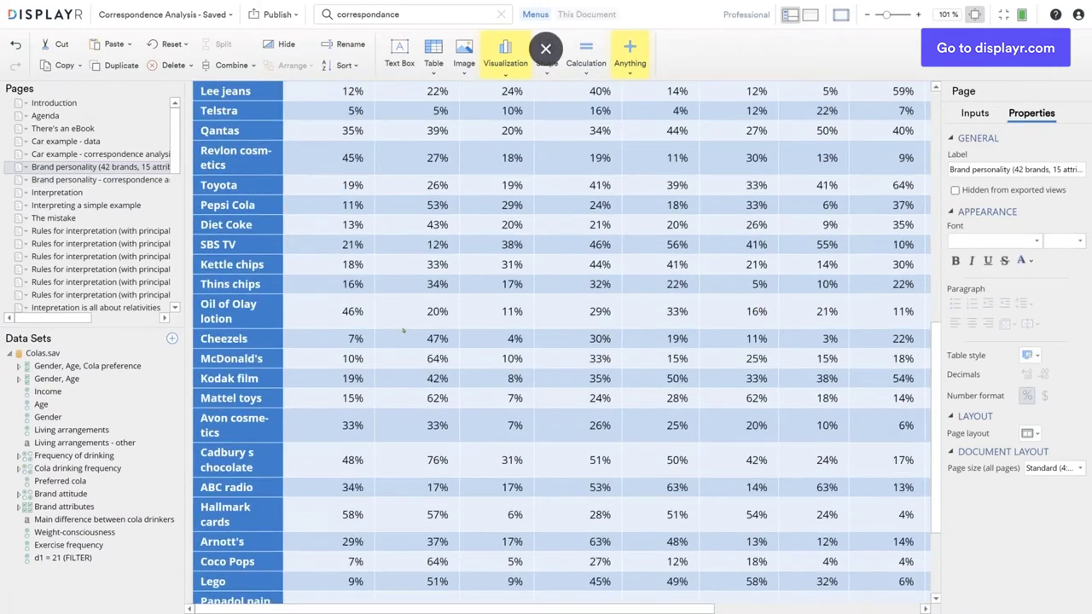
scroll(404, 331, "down", 3)
scroll(405, 326, "up", 10)
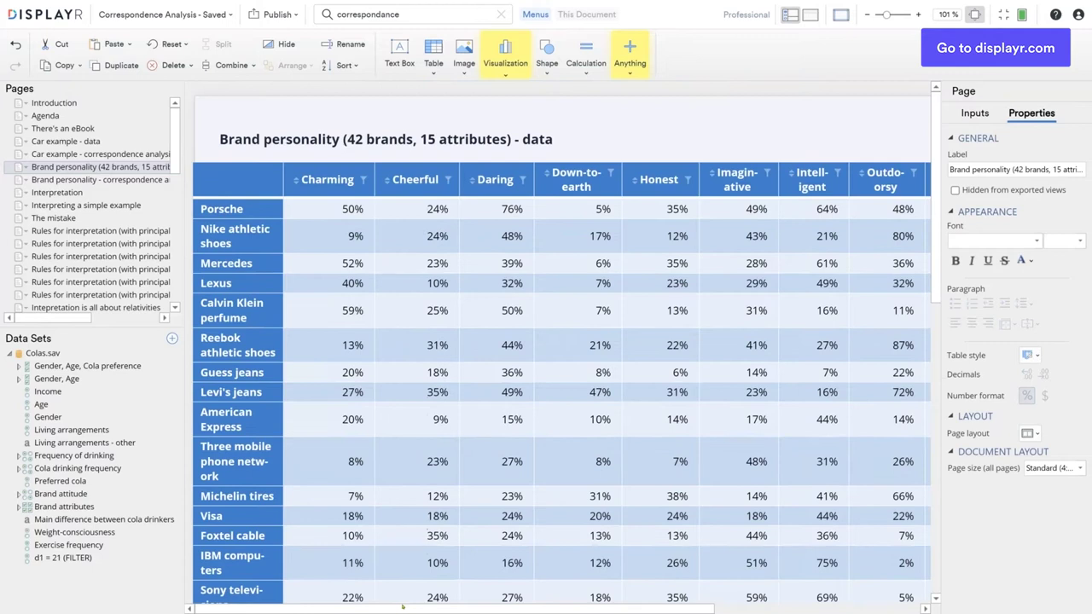
left_click_drag(413, 608, 364, 600)
left_click(126, 180)
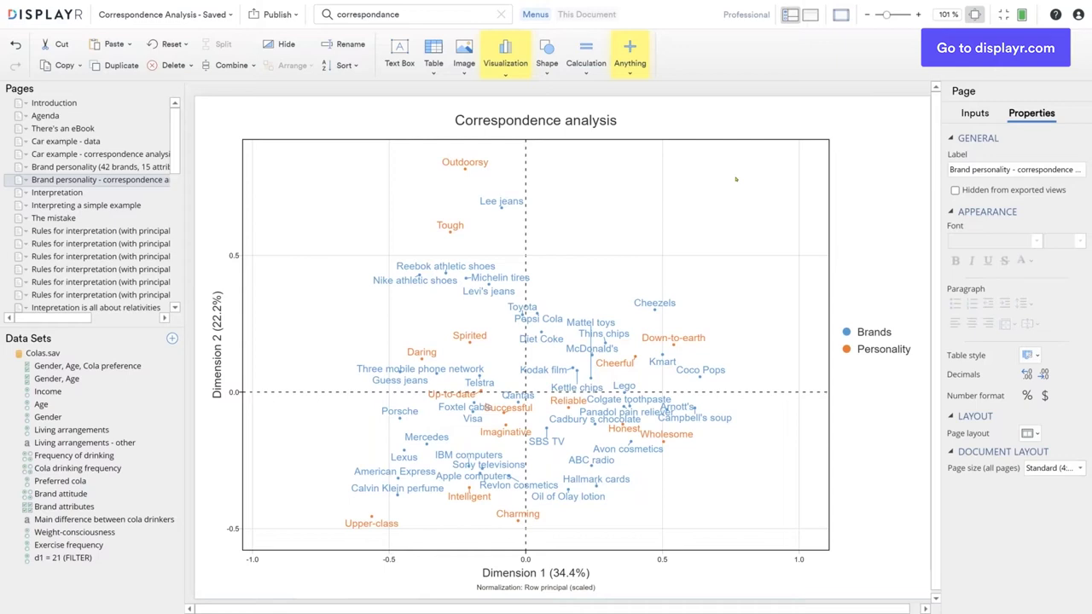
left_click(89, 192)
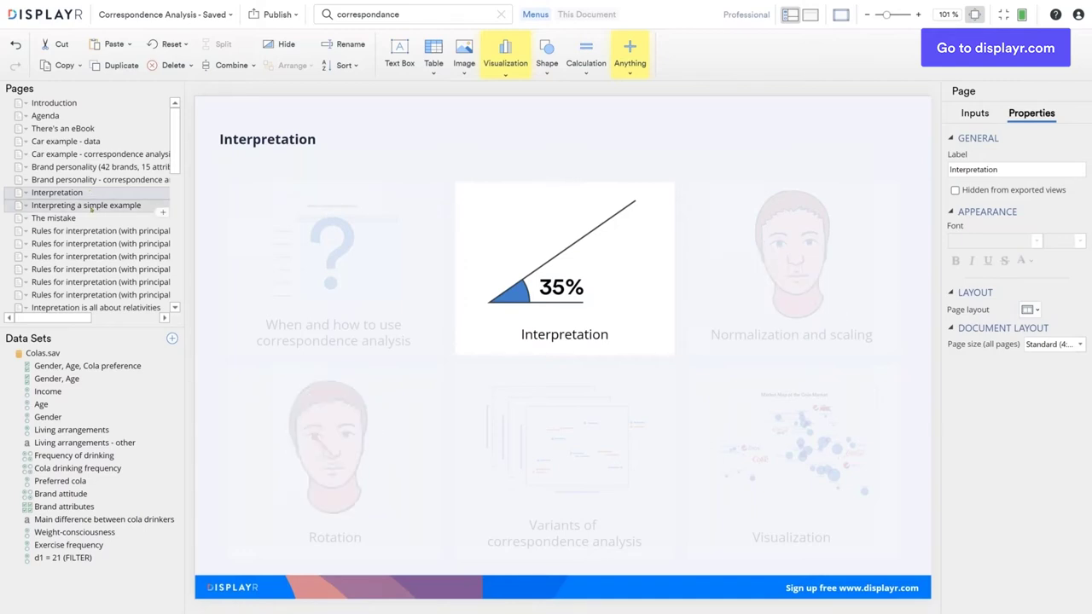
- On the "Interpreting a simple example" page, add the bullet "Diet Pepsi is strongly associated with 50+" in the text placeholder below the table
left_click(91, 207)
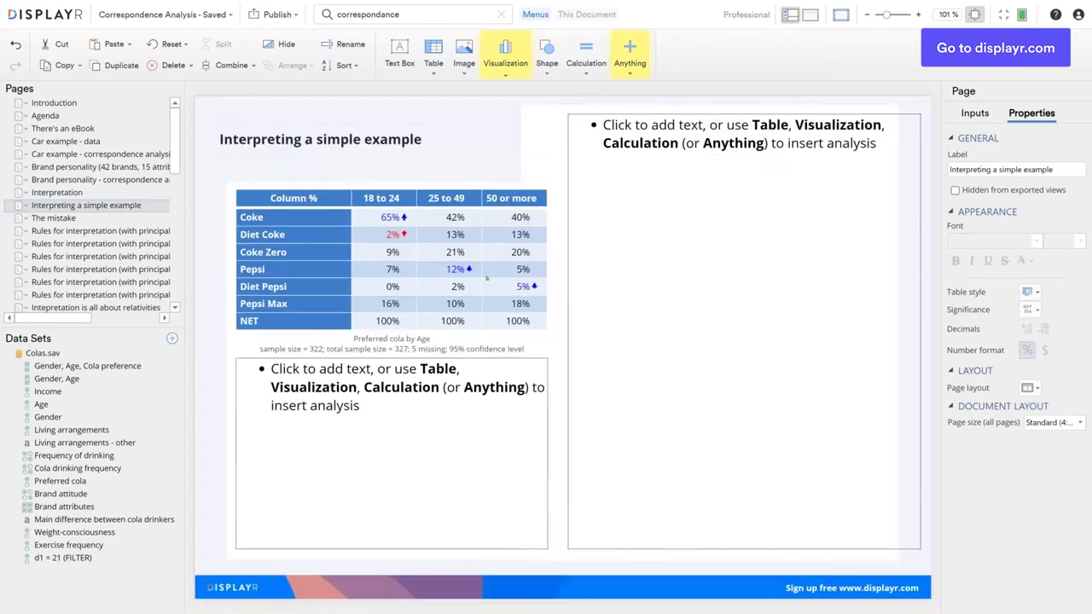
left_click(370, 369)
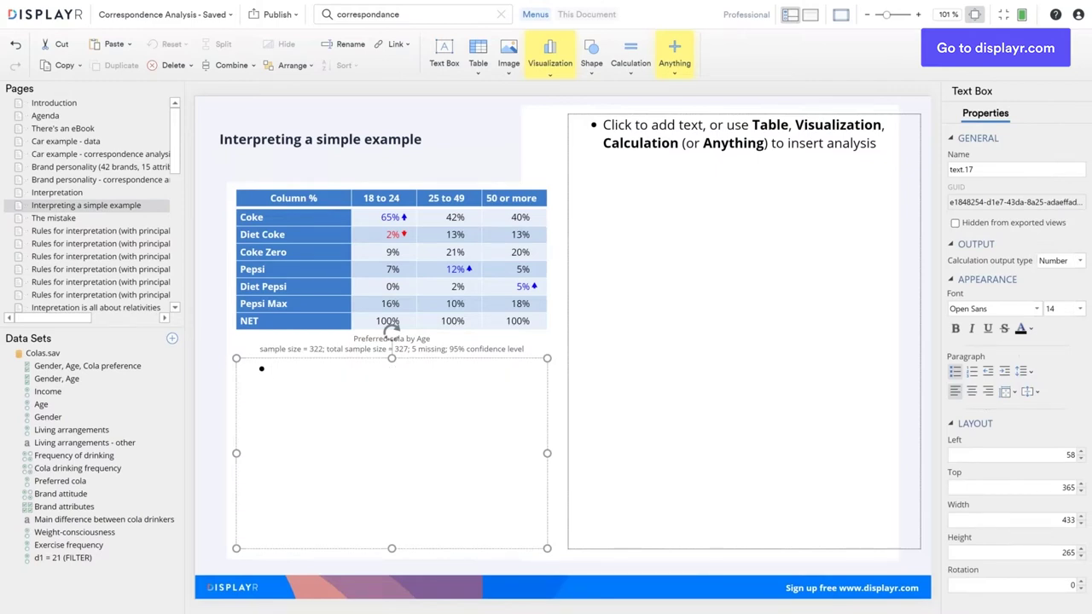
type("Diet Pepsi is strongly associatef")
key("BackSpace")
key("BackSpace")
type("d with 50+")
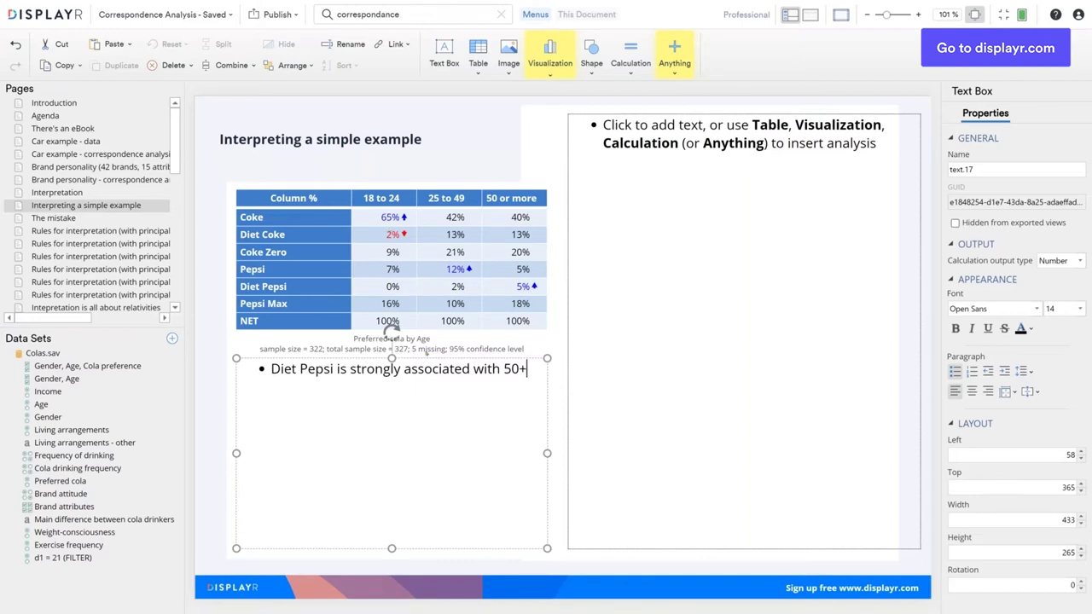
- Add a second bullet reading "Diet Cokes is weak among 18 to 24s"
key("Return")
type("Diet Cokes is weak among ")
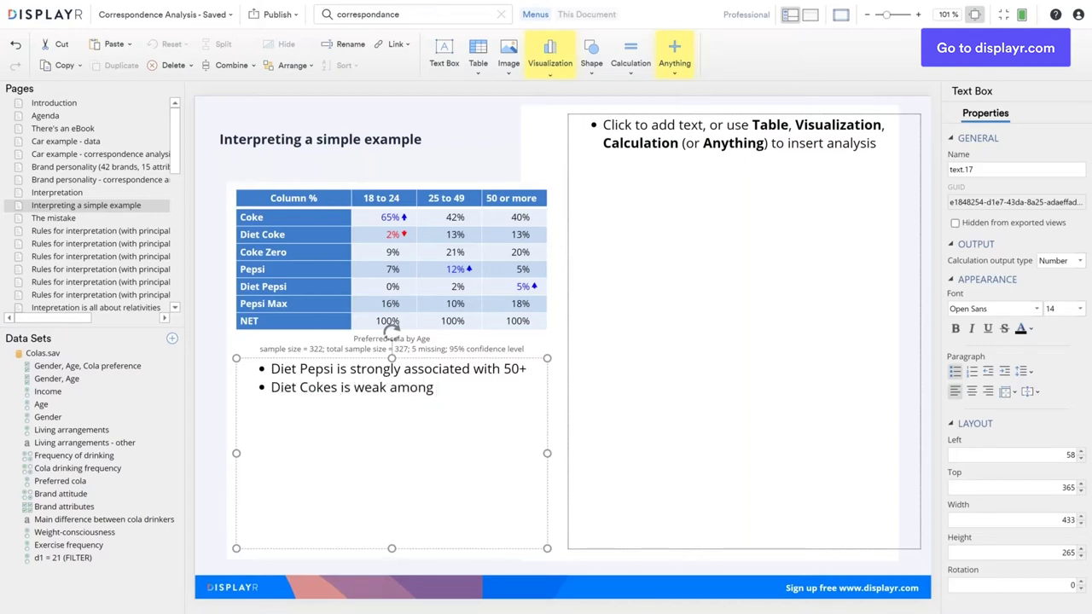
type("18 to 24s")
- Add a third bullet reading "Pepsi is strong among 25 to 49s"
key("Return")
type("P")
type("epsi s")
key("BackSpace")
type("is strong amoung")
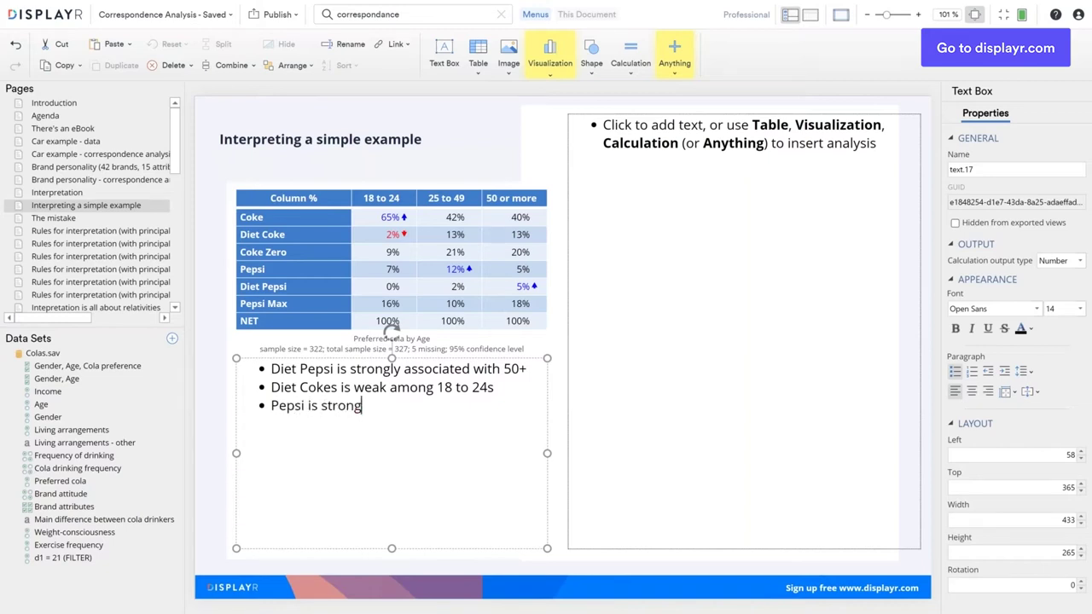
key("BackSpace")
key("BackSpace")
key("BackSpace")
key("BackSpace")
type("ng 25 to 49s")
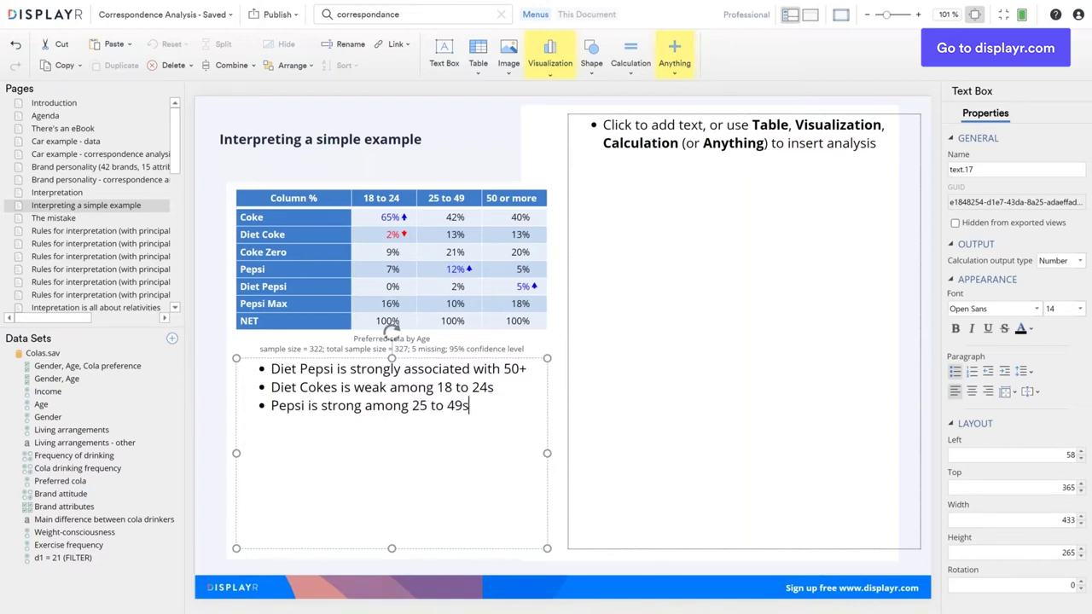
- Add the bullets "Coke is the most popular in all age groups" and "Coke's strong among the 18 to 24s"
key("Return")
type("Coke is the most popula")
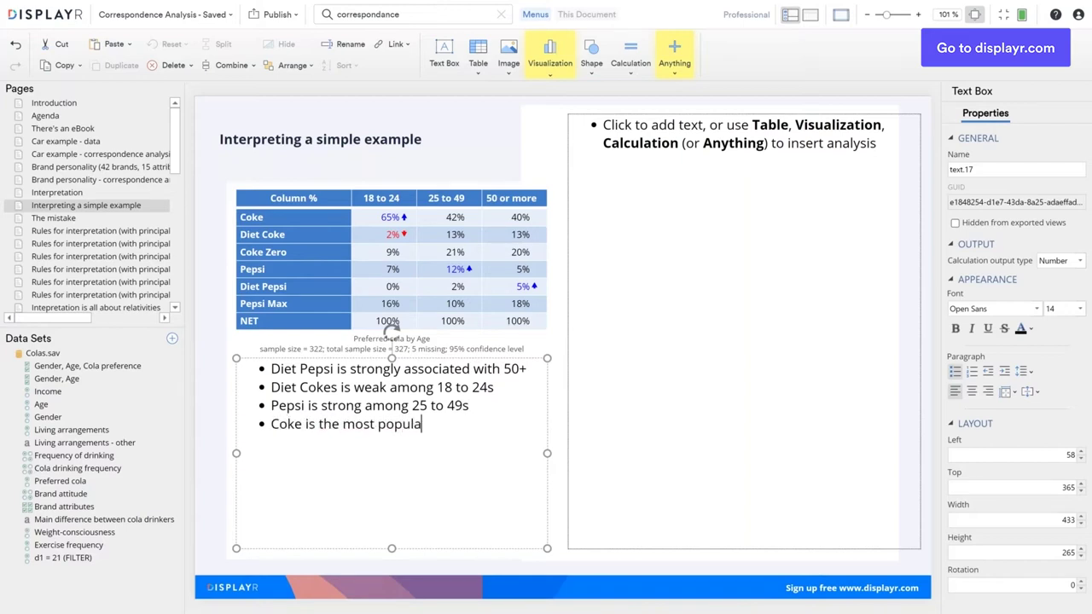
type("r in all age groups")
key("Return")
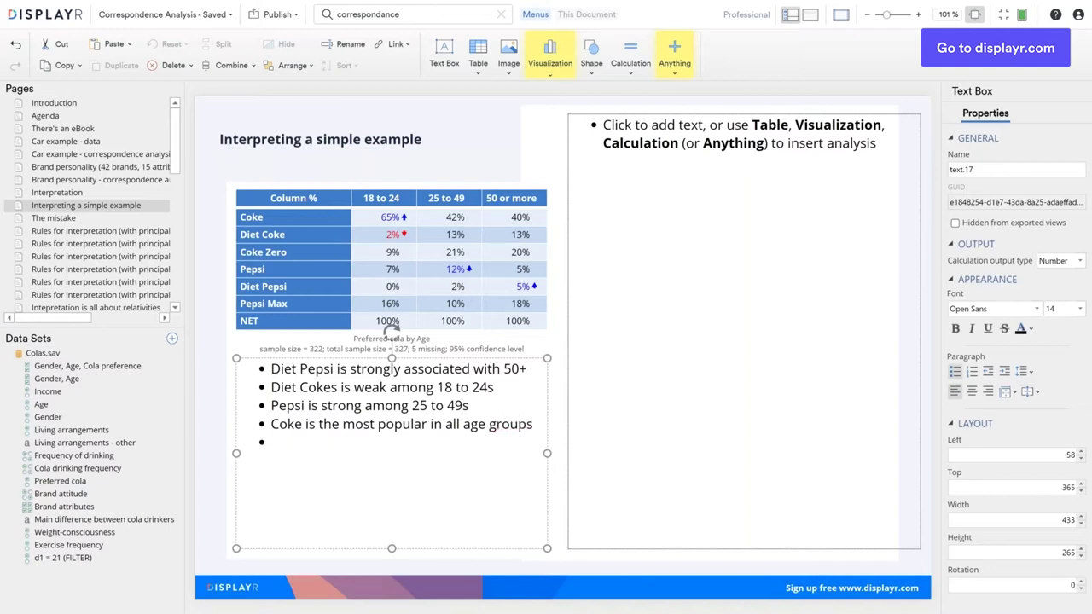
type("Coke's strong")
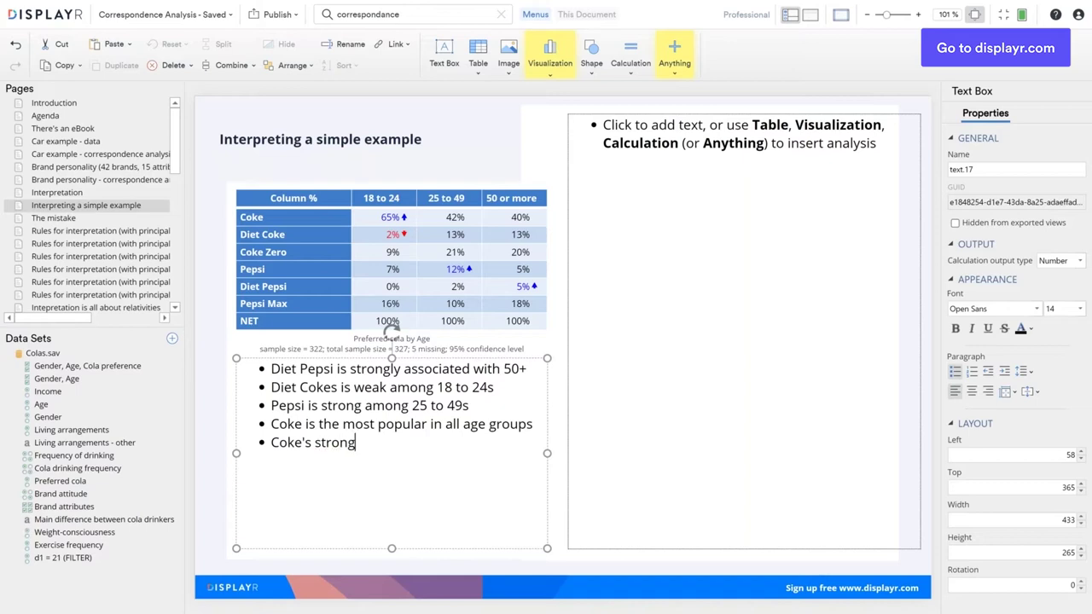
type(" among the 18 to 24s")
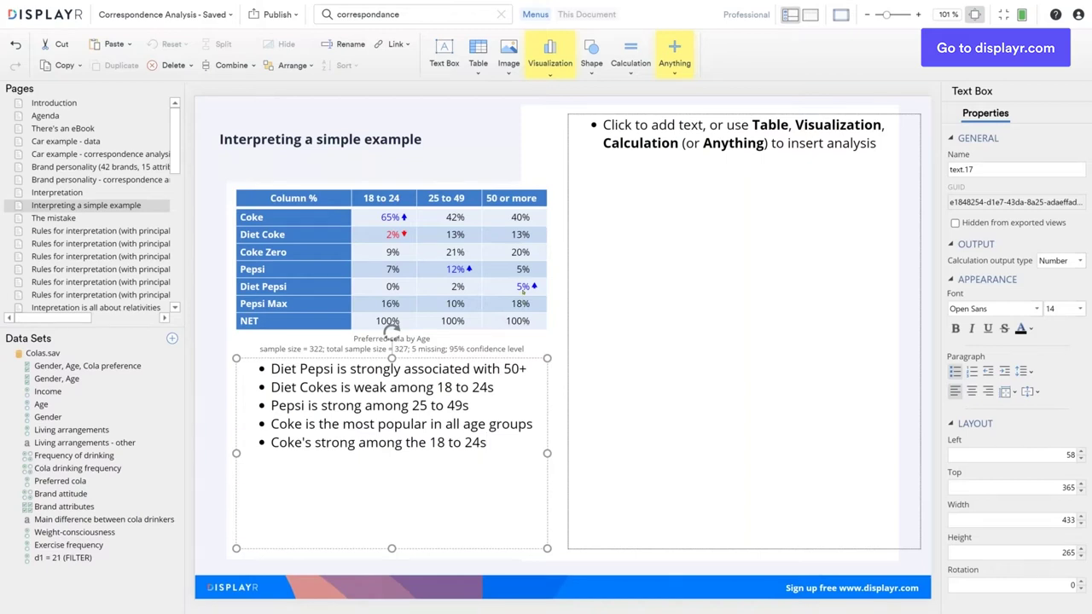
- Select the Diet Pepsi row of the preferred cola table, and insert a Correspondence Analysis of a Table in the page's empty placeholder
left_click(523, 290)
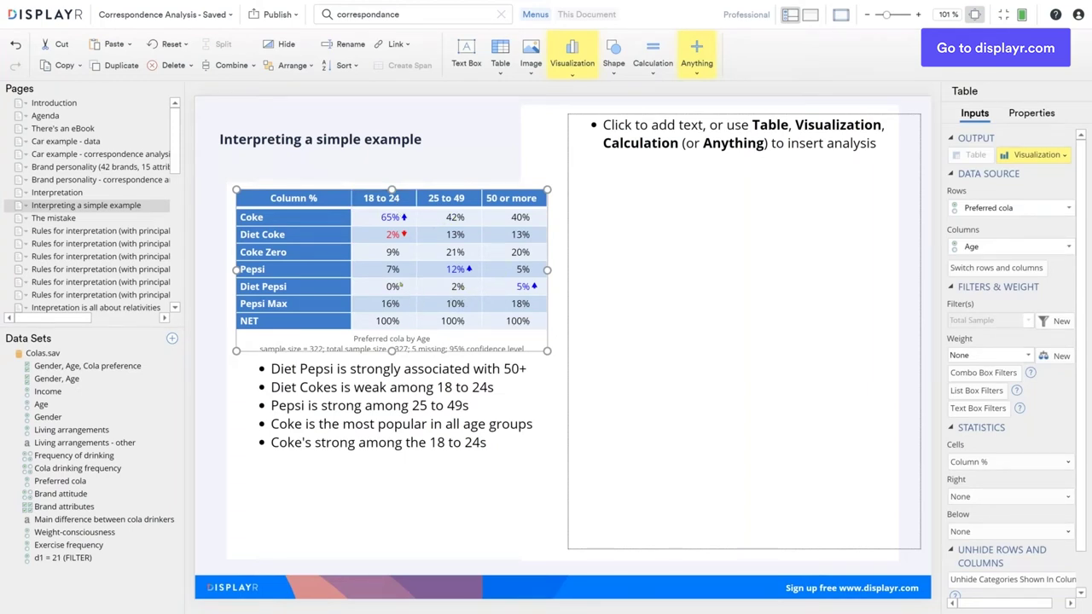
left_click(318, 290)
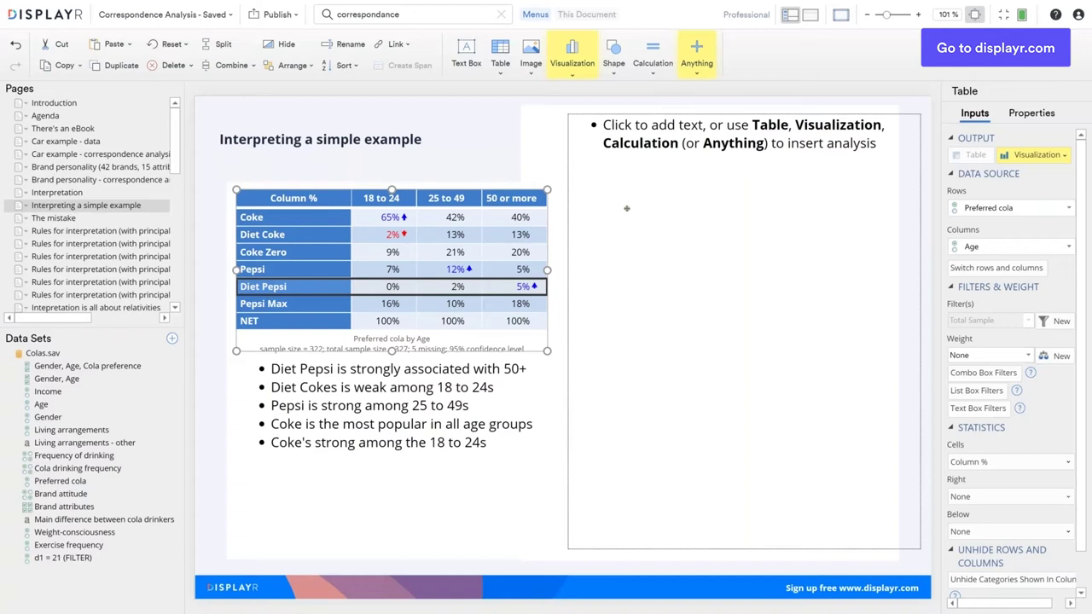
left_click(571, 69)
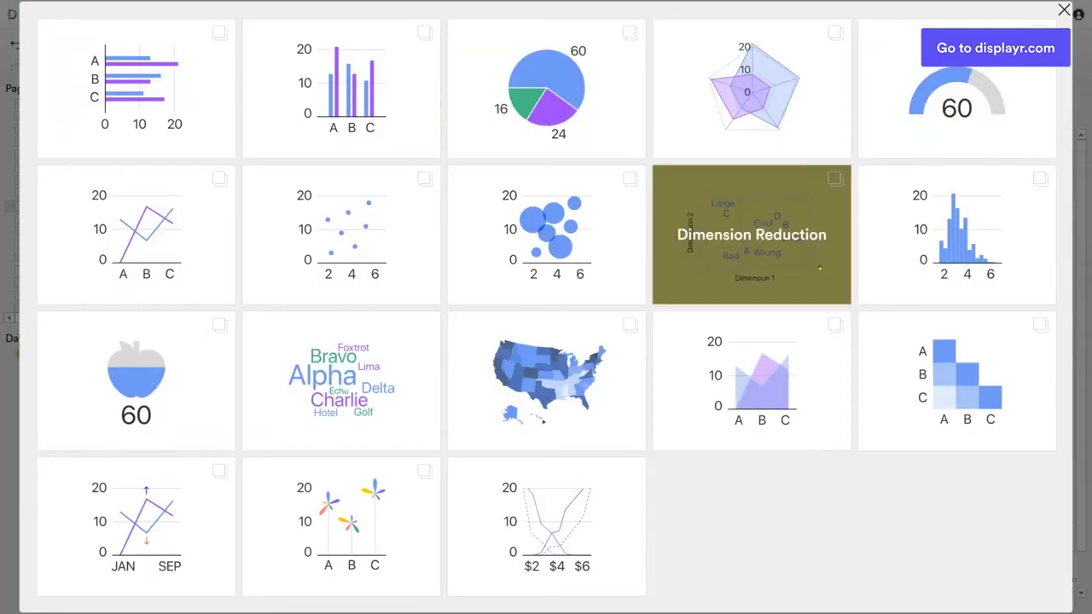
left_click(819, 267)
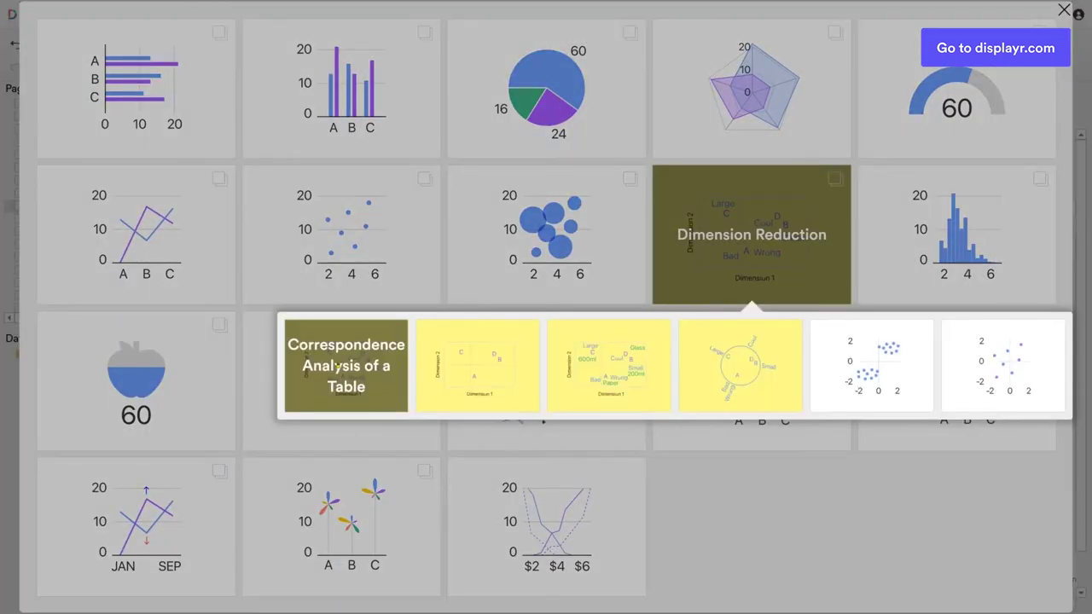
left_click(337, 366)
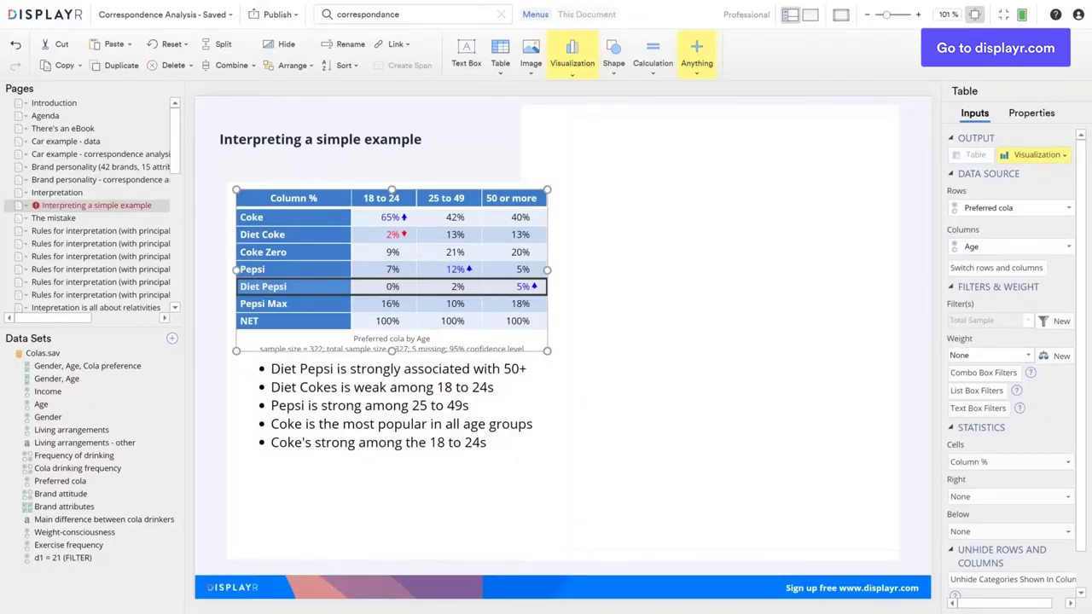
- Set "Cola brand by age" as the input table of the new correspondence analysis
left_click(1016, 174)
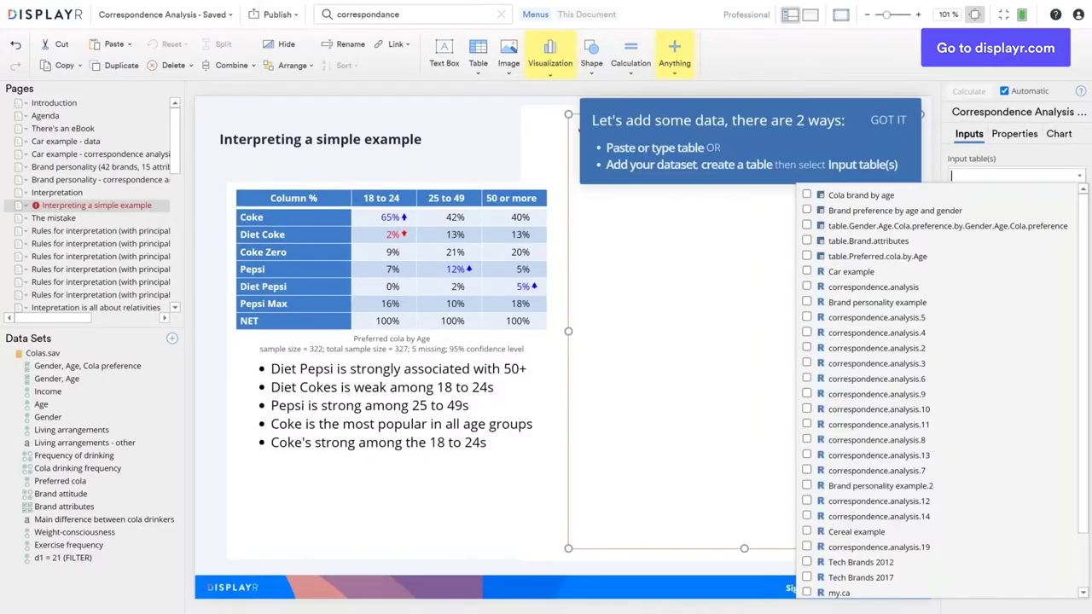
left_click(894, 197)
left_click(1058, 157)
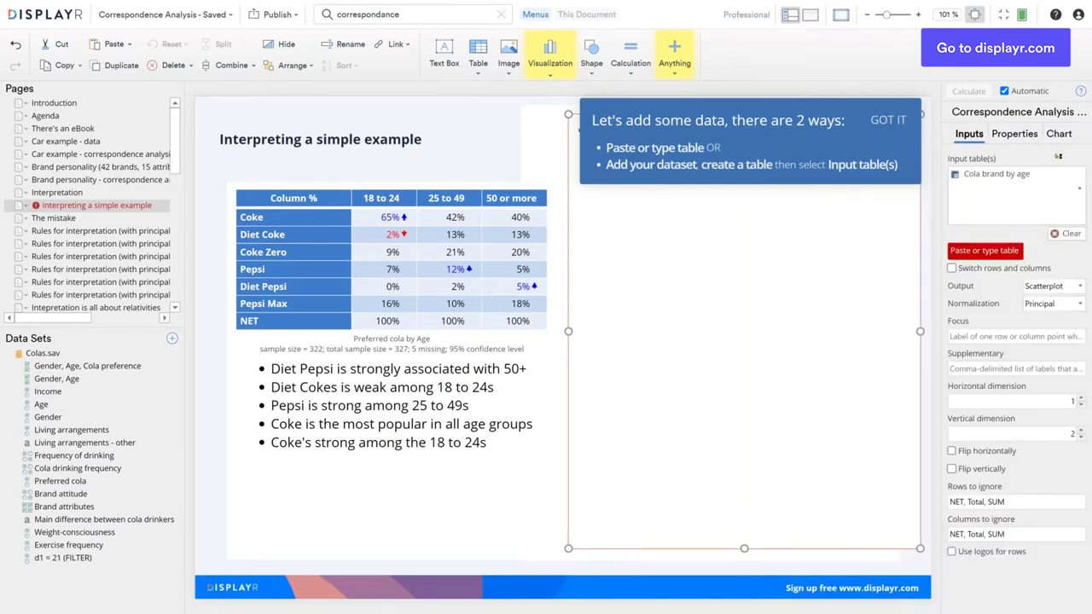
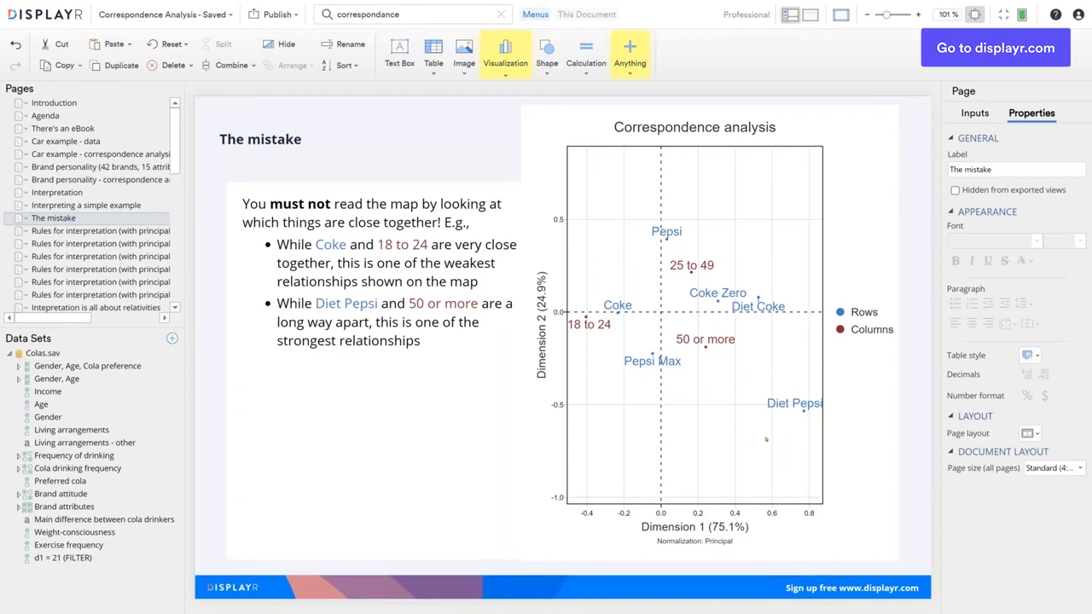
- Go through the first three "Rules for interpretation (with principal normalization)" pages alongside the cola map
left_click(111, 231)
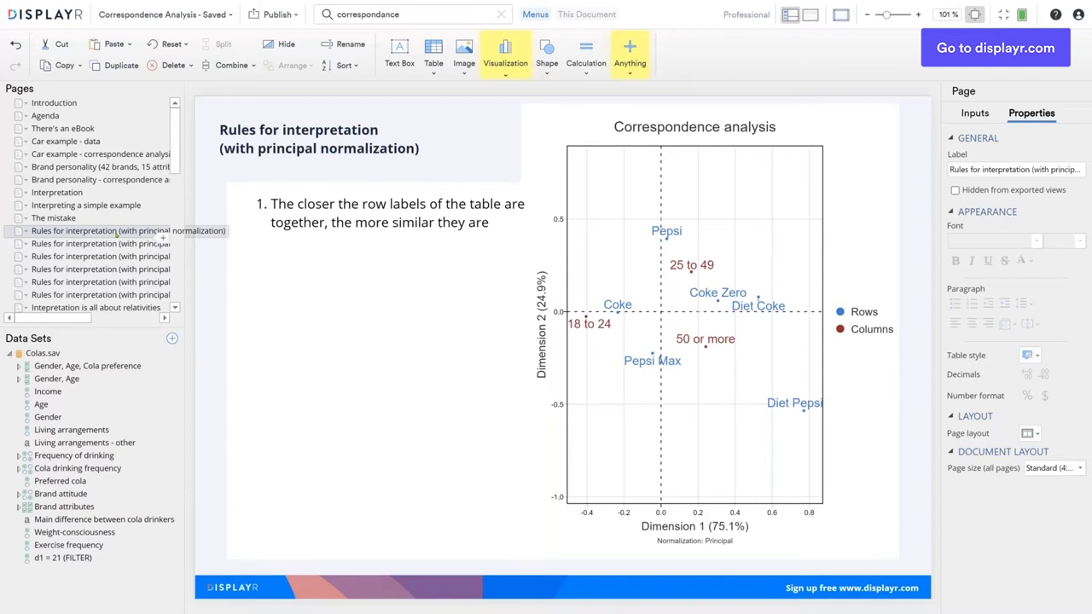
left_click(107, 245)
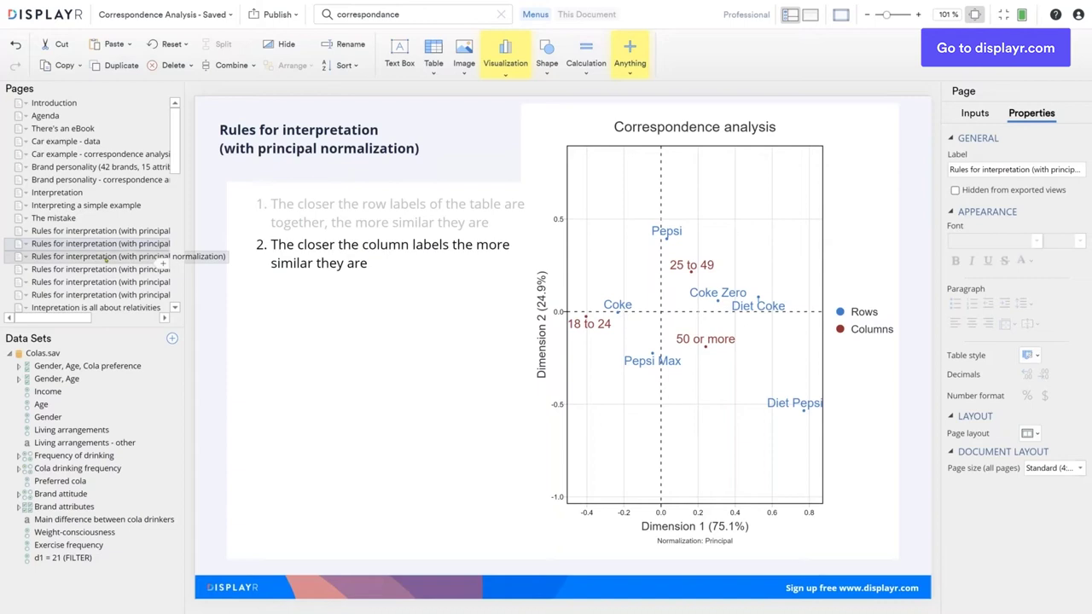
left_click(107, 257)
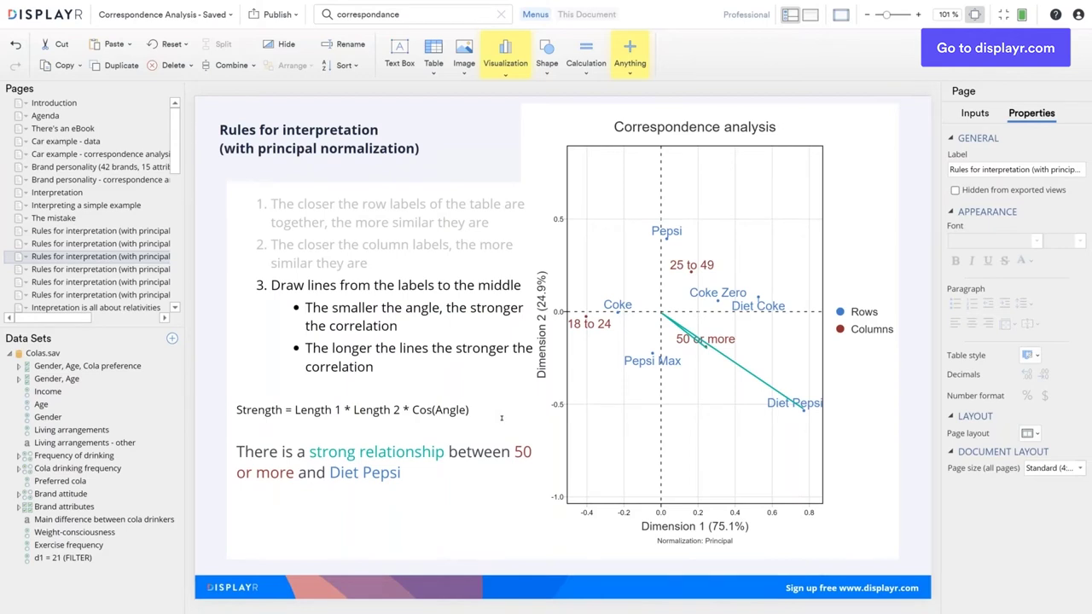
- Go through the remaining "Rules for interpretation (with principal normalization)" pages alongside the cola map
left_click(91, 270)
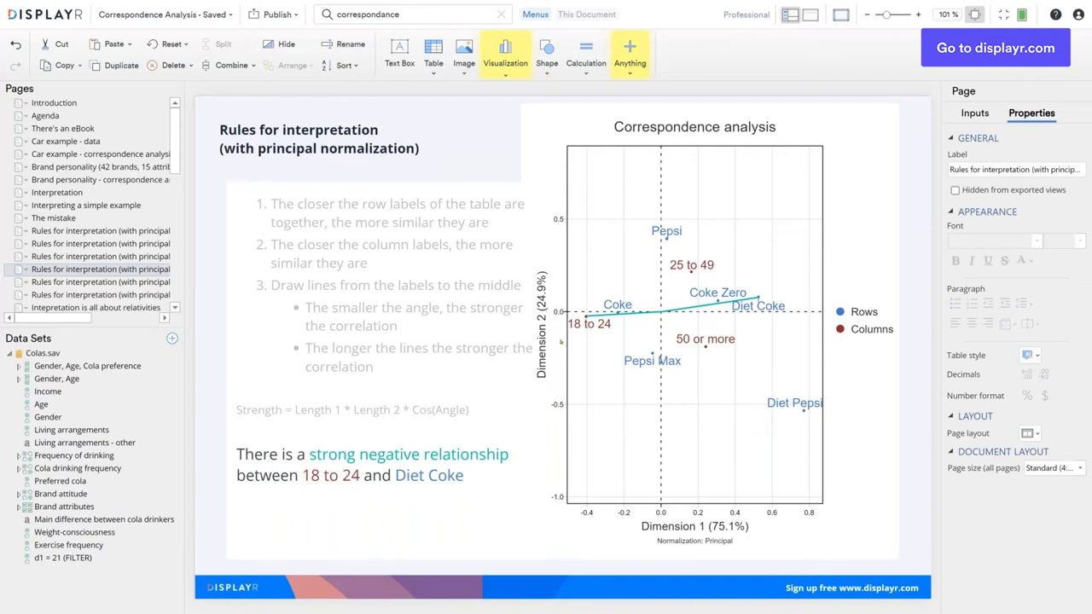
left_click(134, 282)
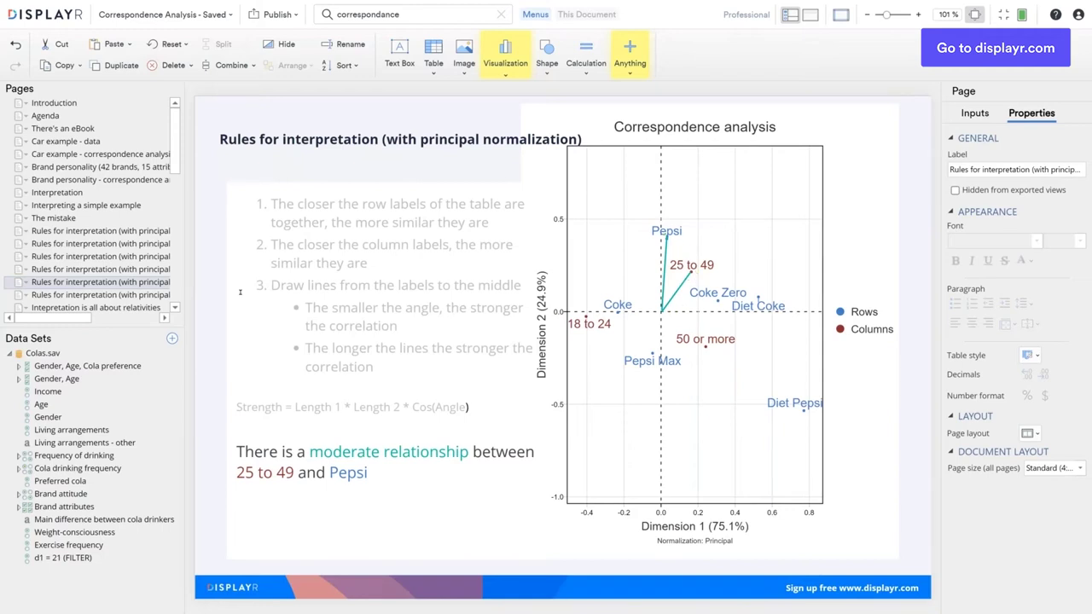
left_click(75, 294)
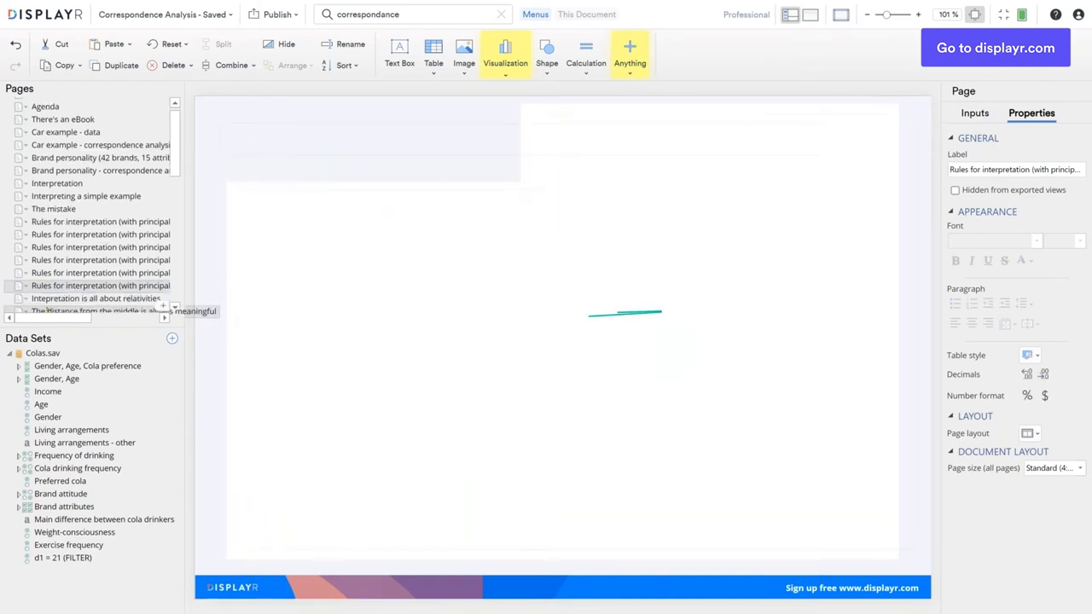
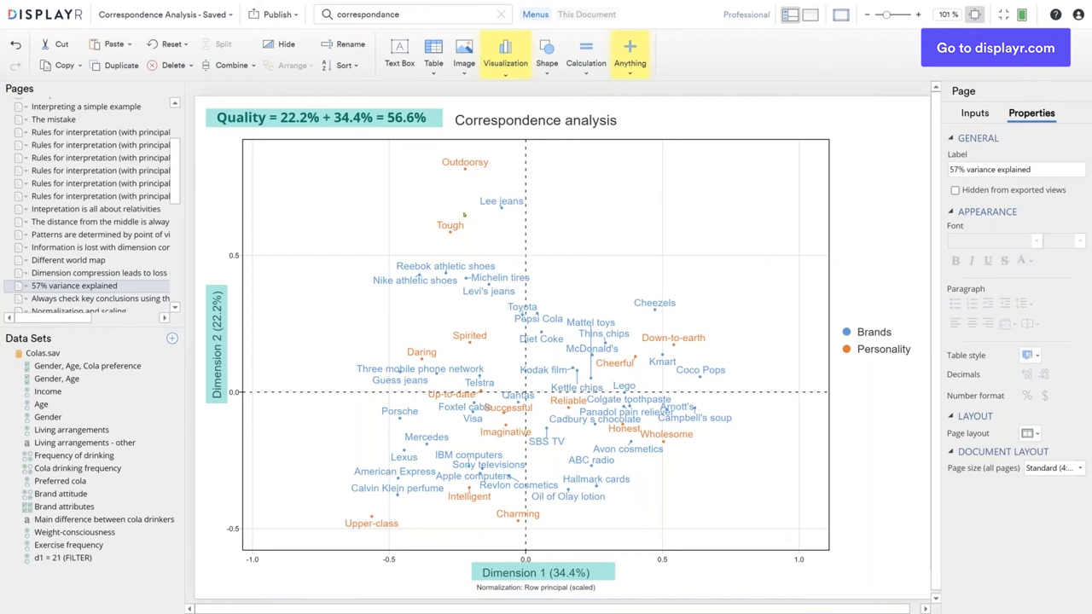
- Compare the brand personality map on "57% variance explained" with the original table on "Always check key conclusions using the original table"
left_click(120, 299)
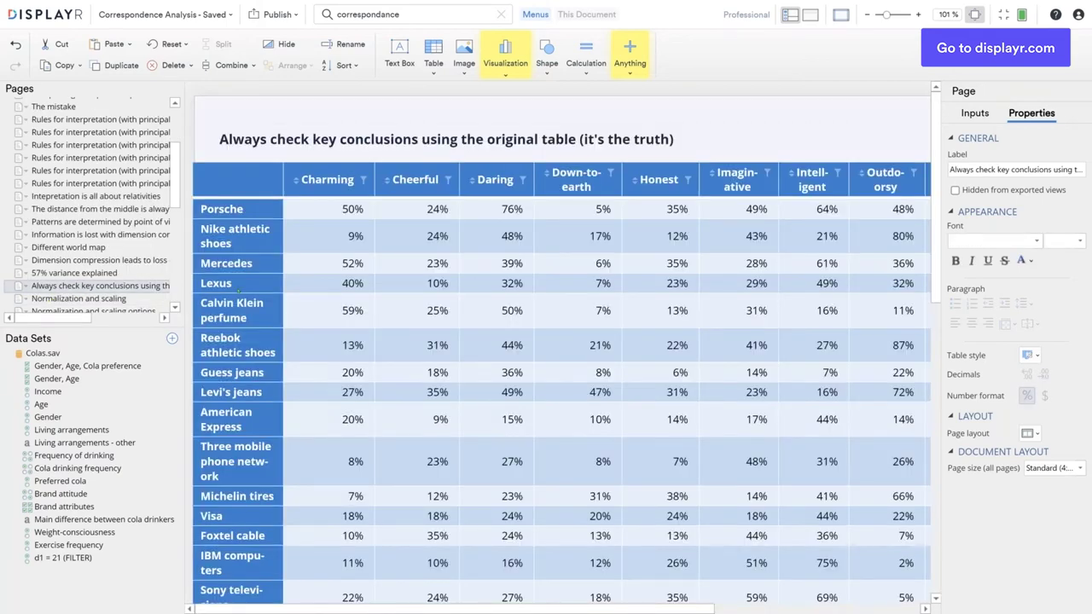
left_click(98, 273)
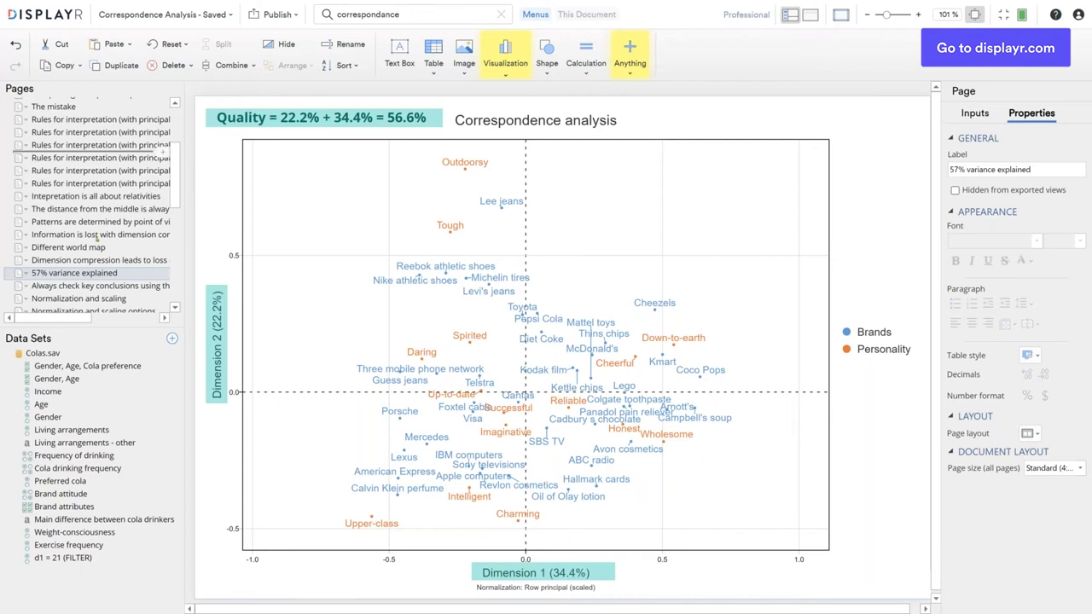
left_click(98, 285)
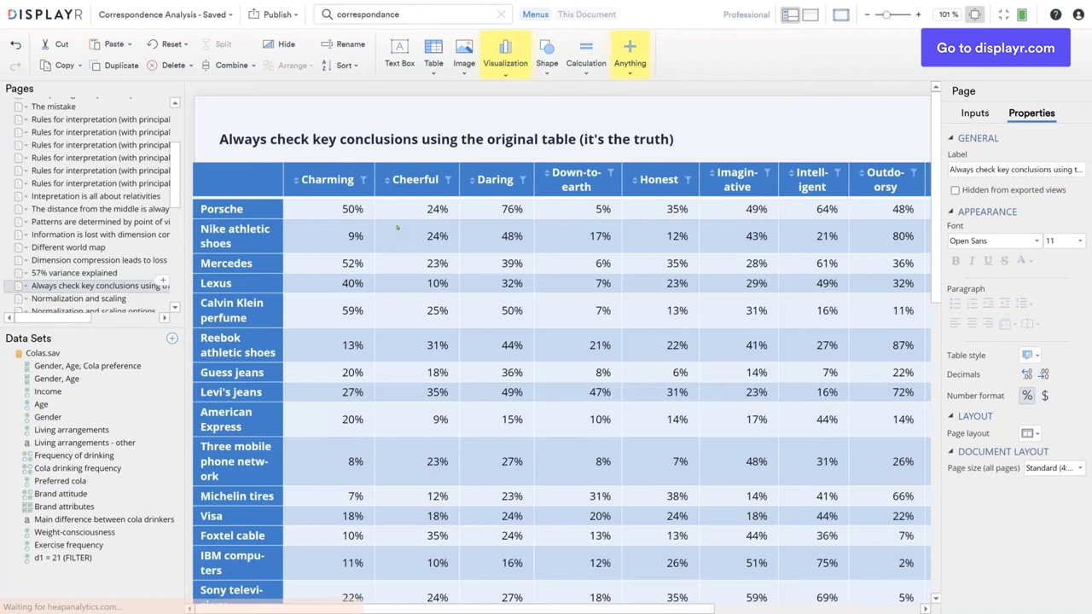
key("Up")
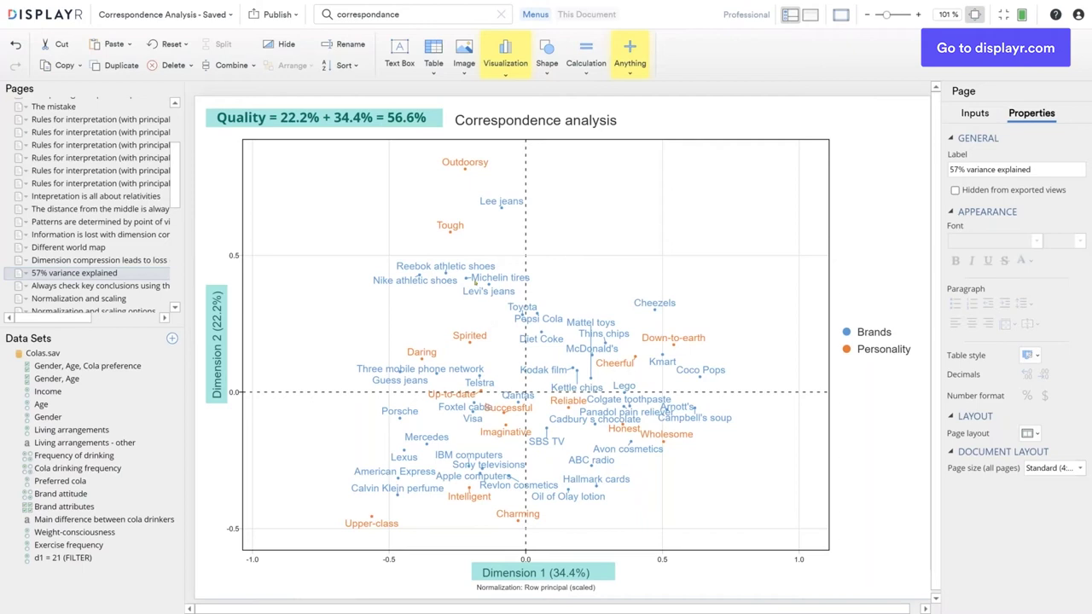
- Go through the "Normalization and scaling" page and the options pages covering Principal and Row principal
left_click(117, 288)
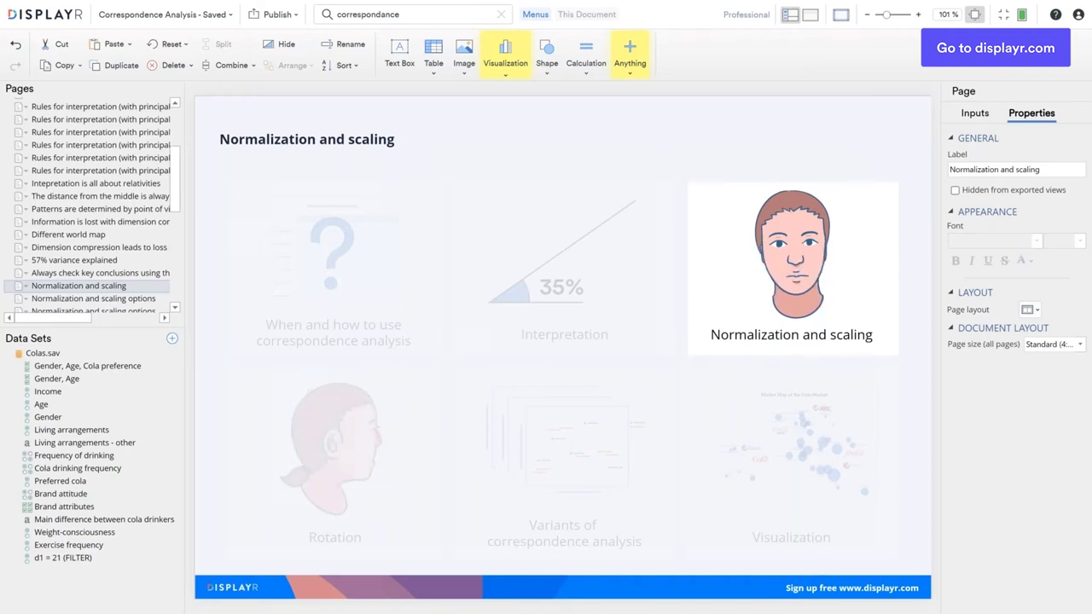
left_click(122, 301)
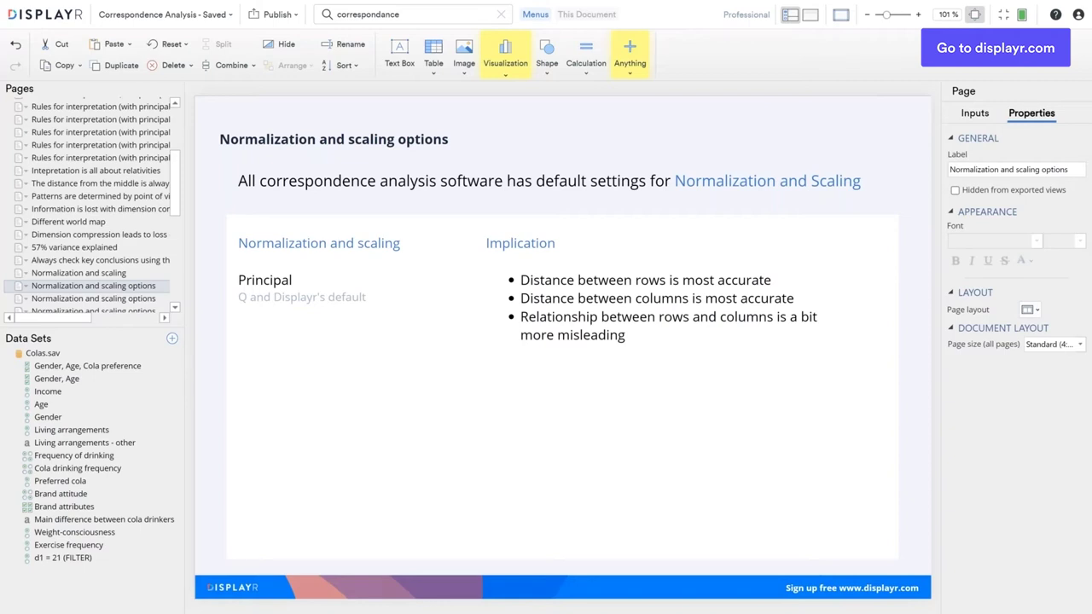
left_click(126, 297)
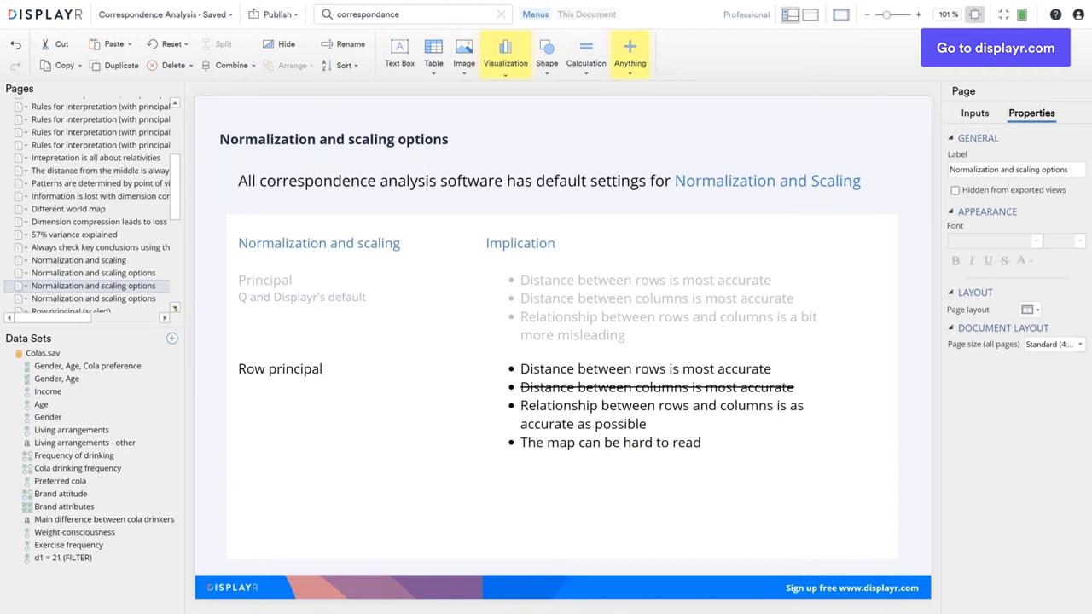
- Set the normalization of the brand personality map on the "Row principal (scaled)" page to Row principal
scroll(120, 284, "down", 2)
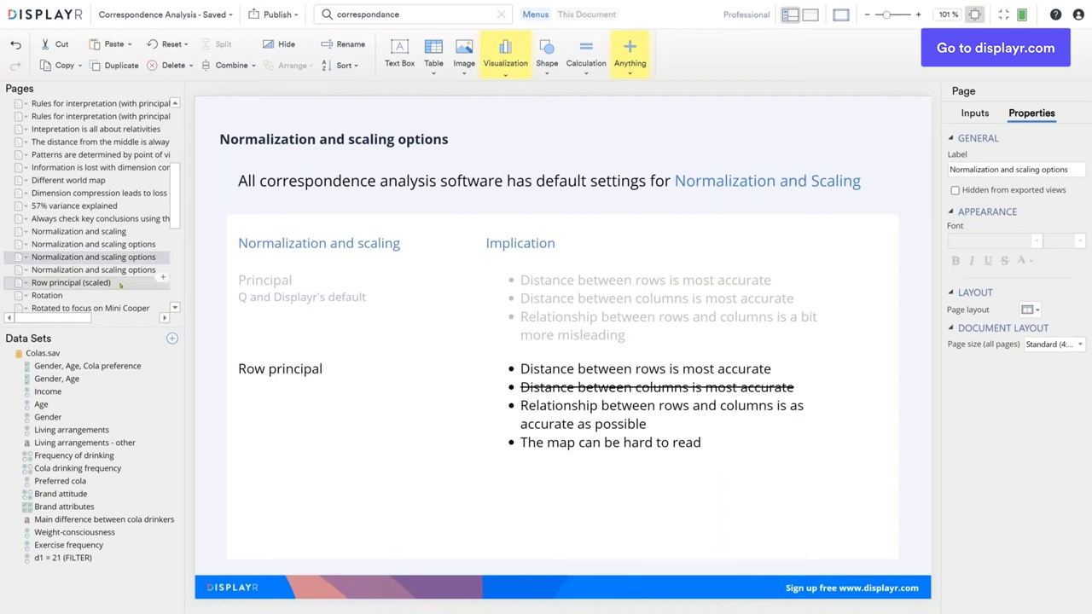
left_click(121, 284)
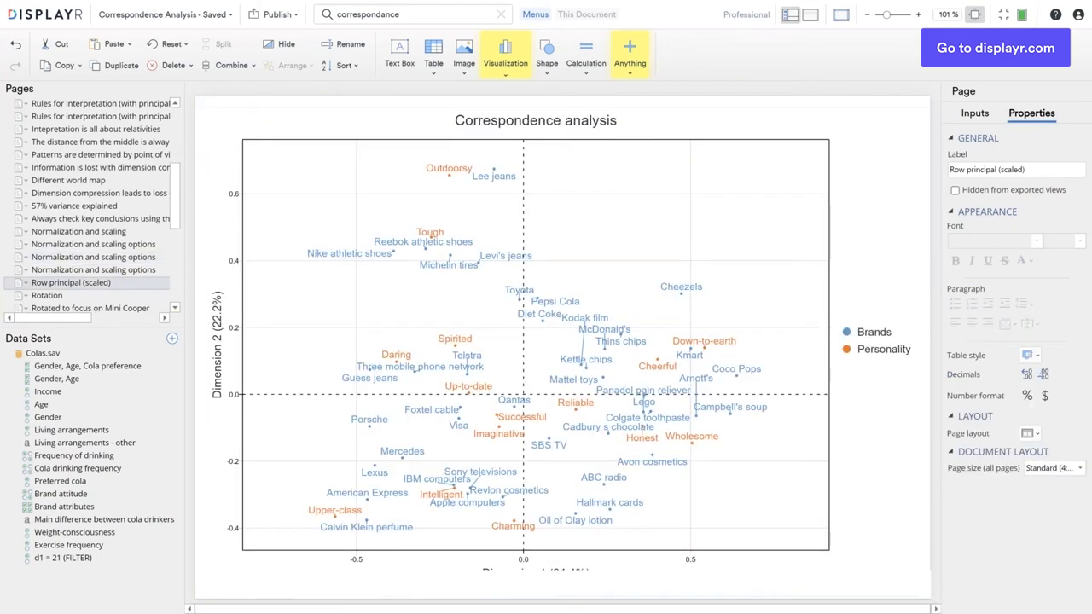
left_click(566, 341)
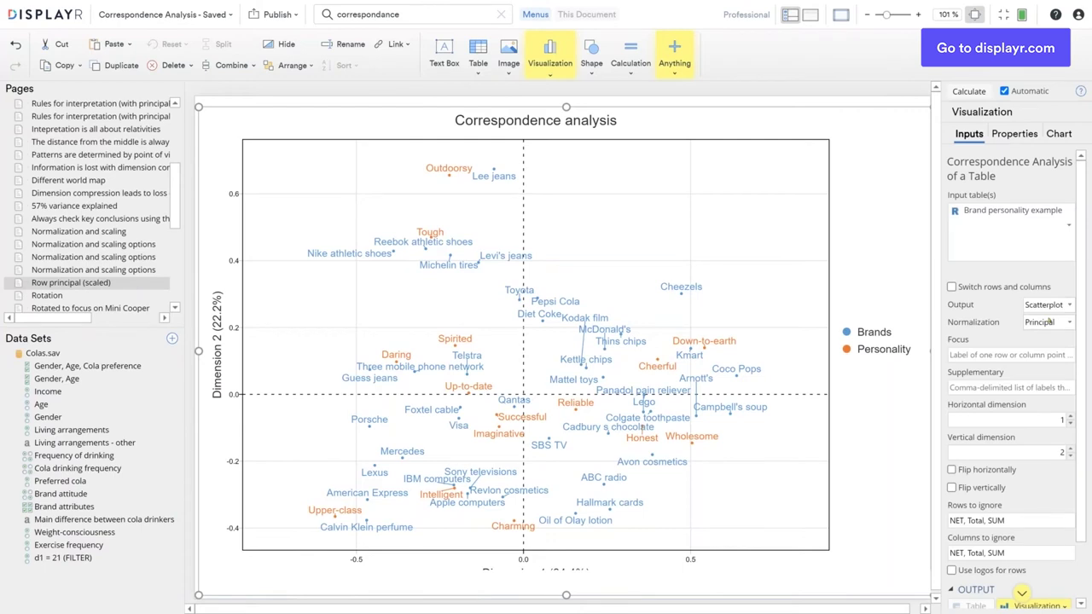
left_click(1051, 322)
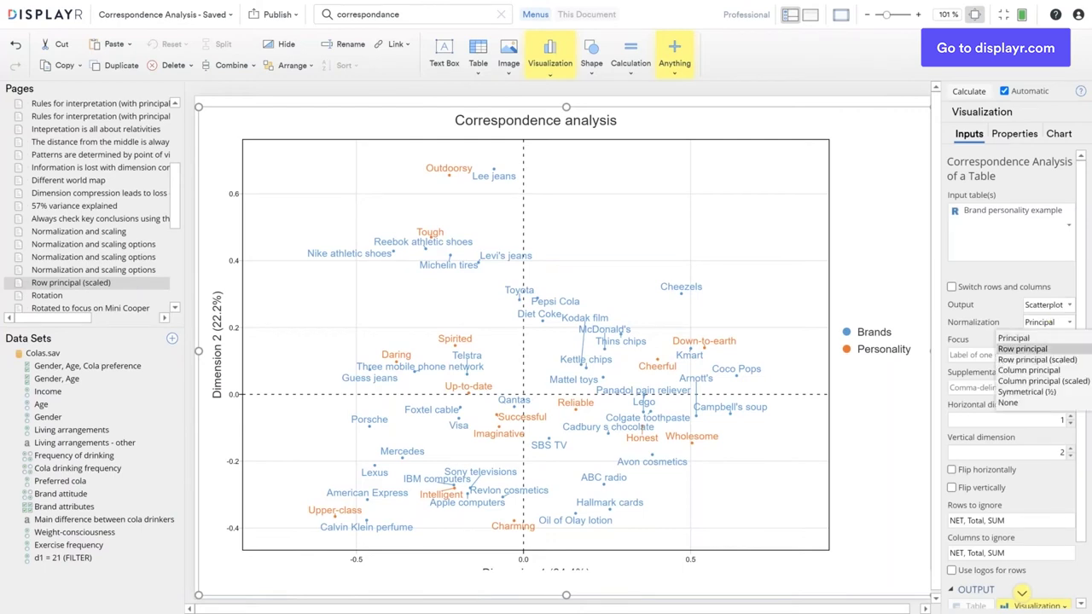
left_click(1054, 349)
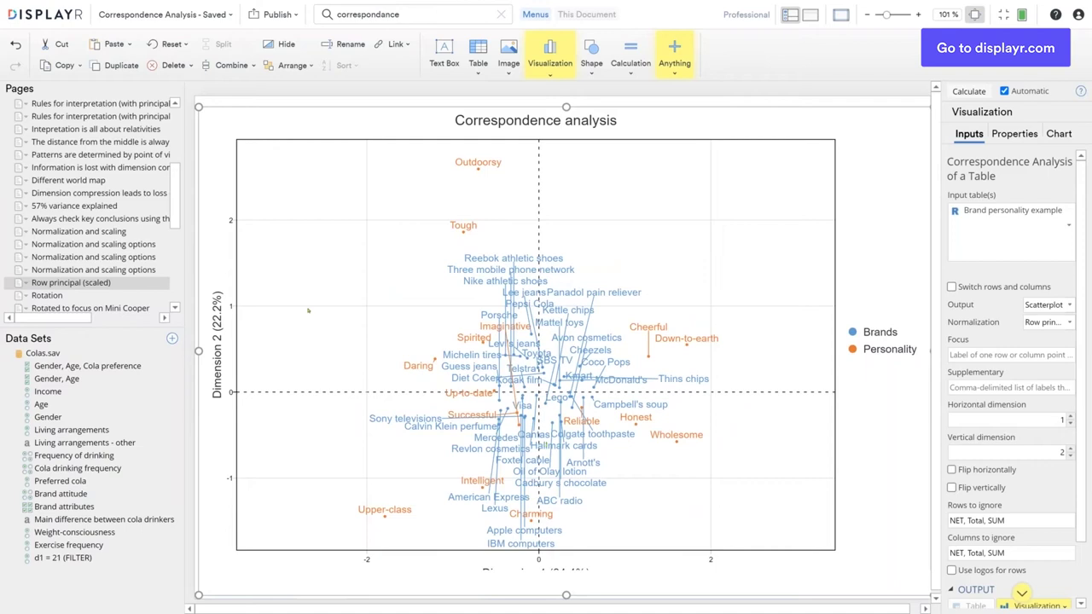
- Review the Row principal (scaled) implications, and set the brand personality map's normalization to Row principal (scaled)
left_click(134, 272)
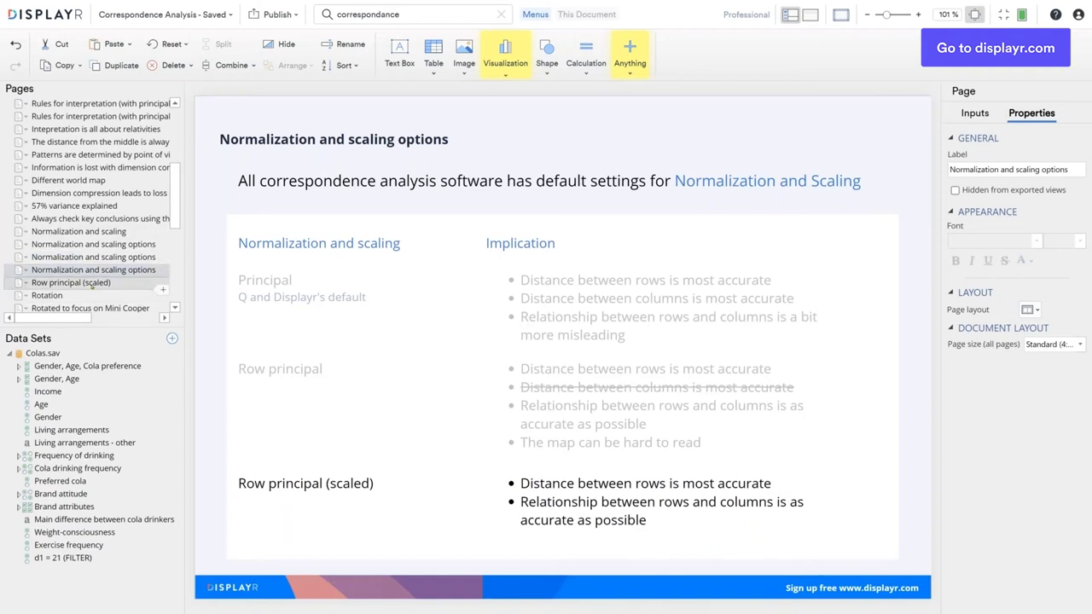
left_click(92, 282)
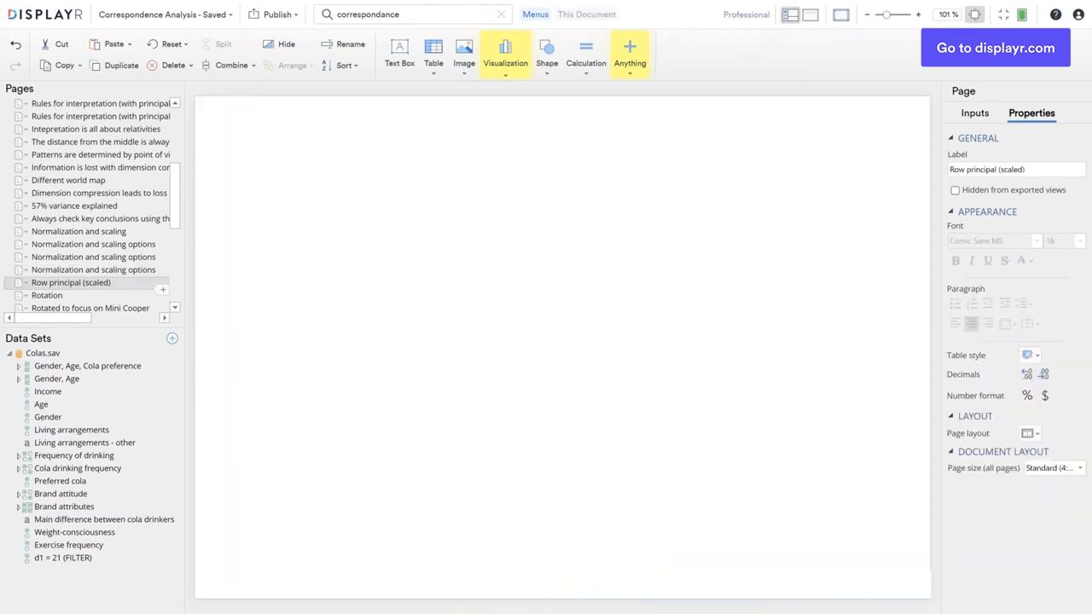
left_click(702, 302)
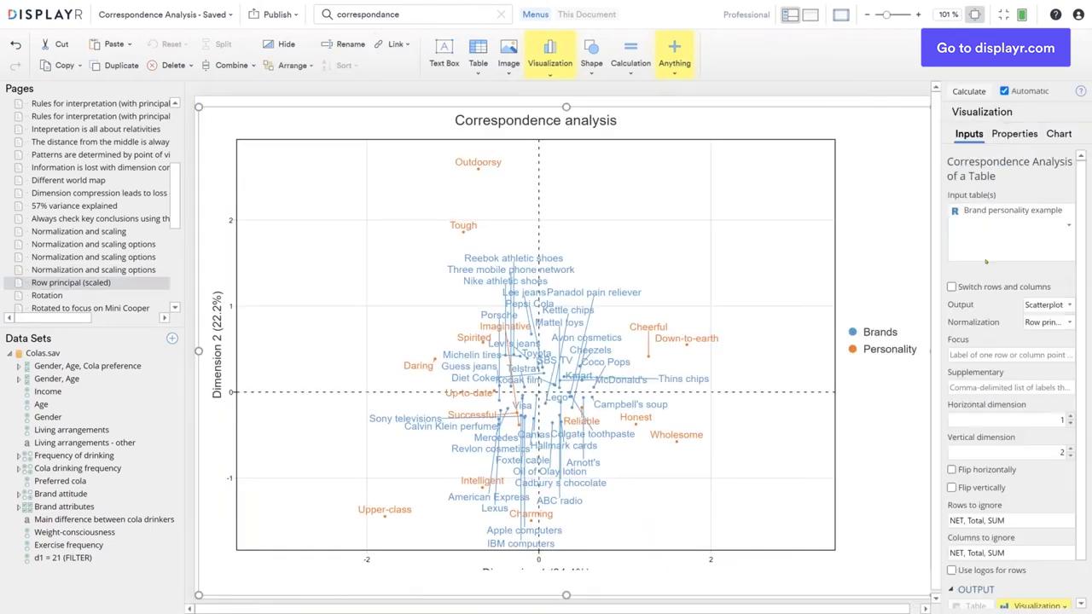
left_click(1048, 321)
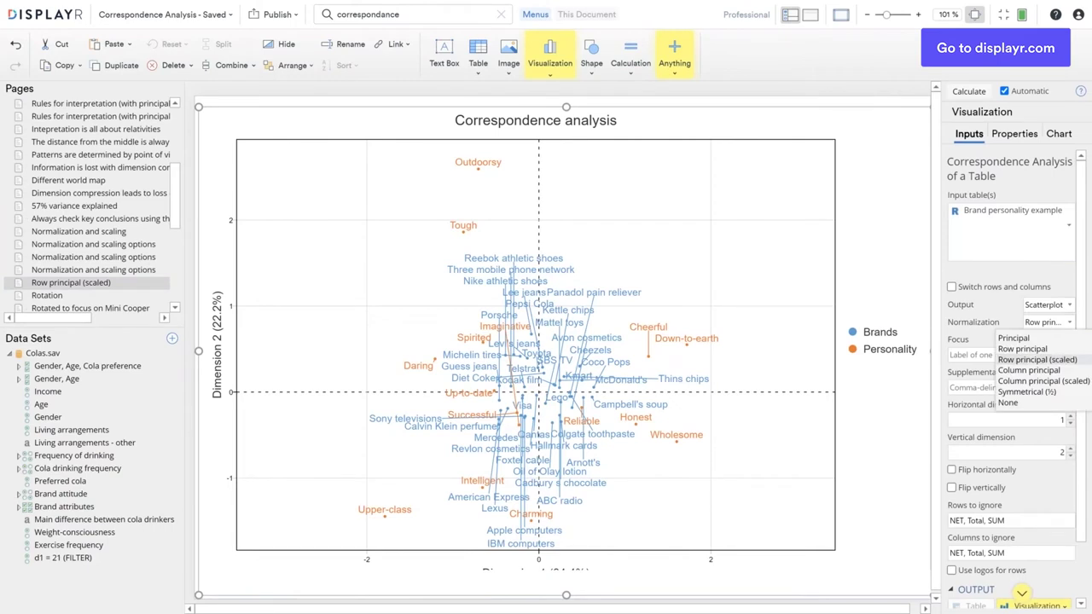
key("Escape")
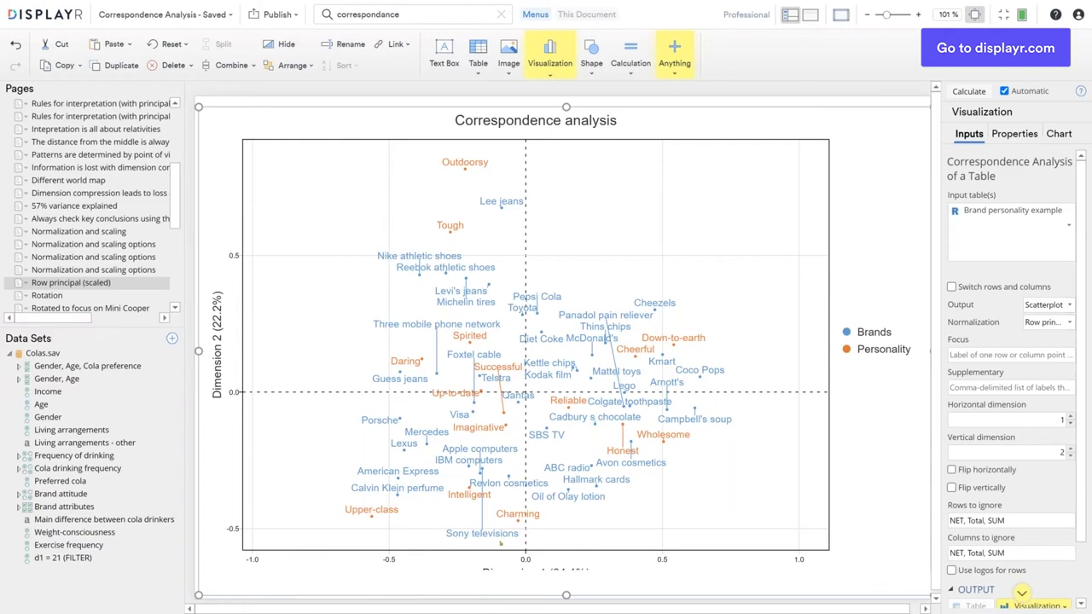
- Move the Guess jeans, Three mobile phone network, Nike athletic shoes and Sony televisions labels closer to their points on the map
left_click_drag(396, 384, 366, 372)
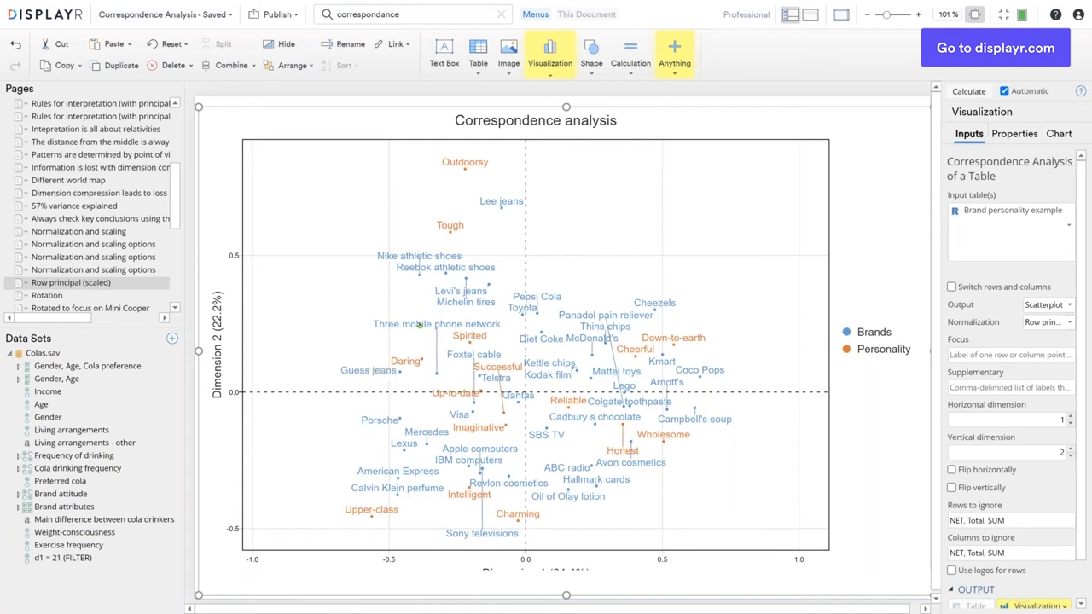
left_click_drag(420, 325, 395, 379)
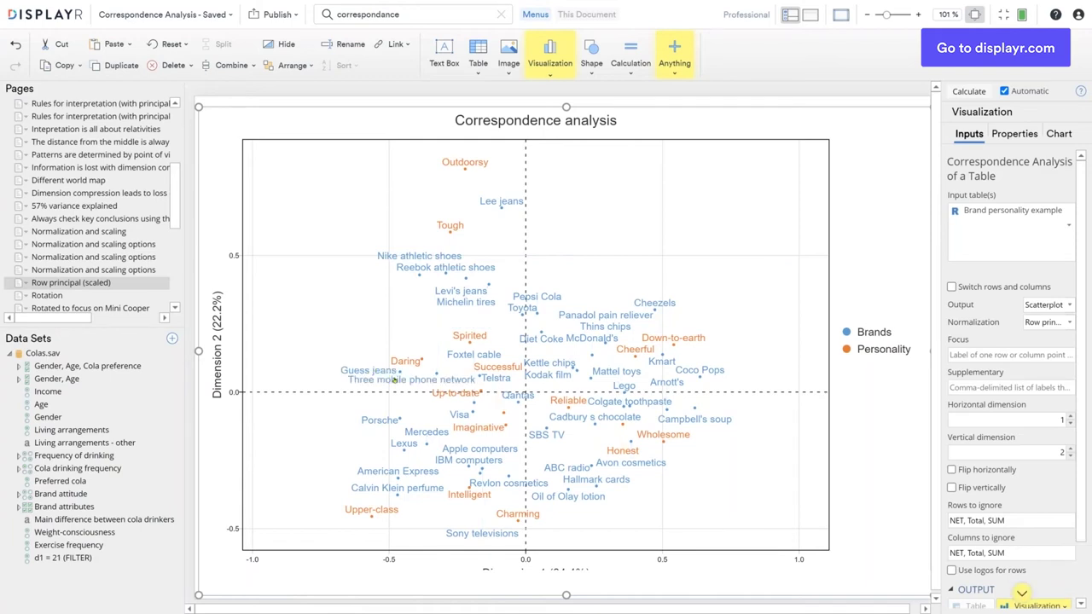
left_click_drag(435, 258, 425, 282)
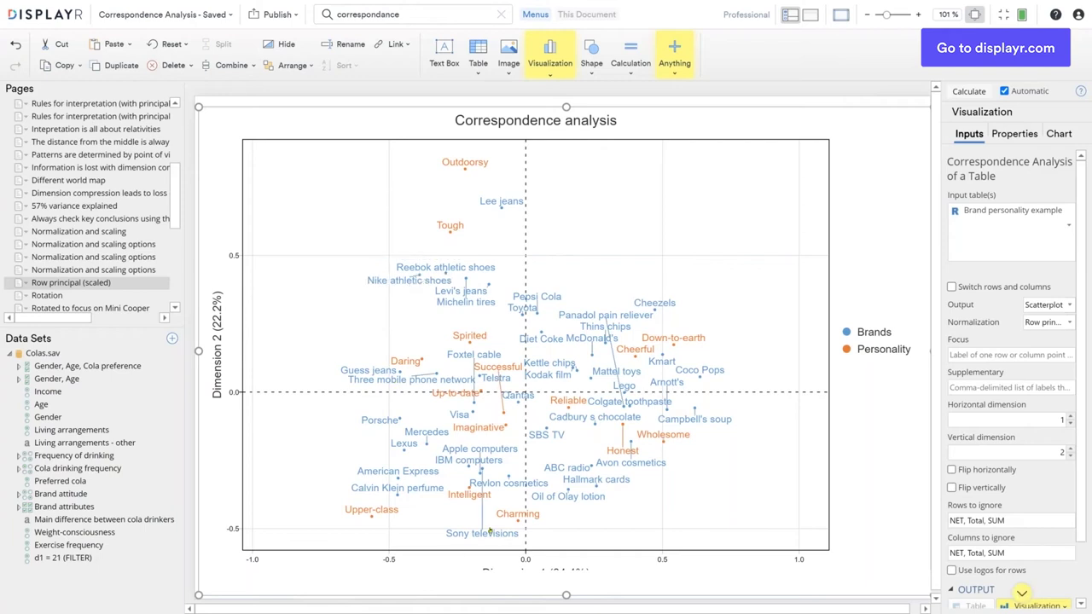
left_click_drag(490, 530, 499, 475)
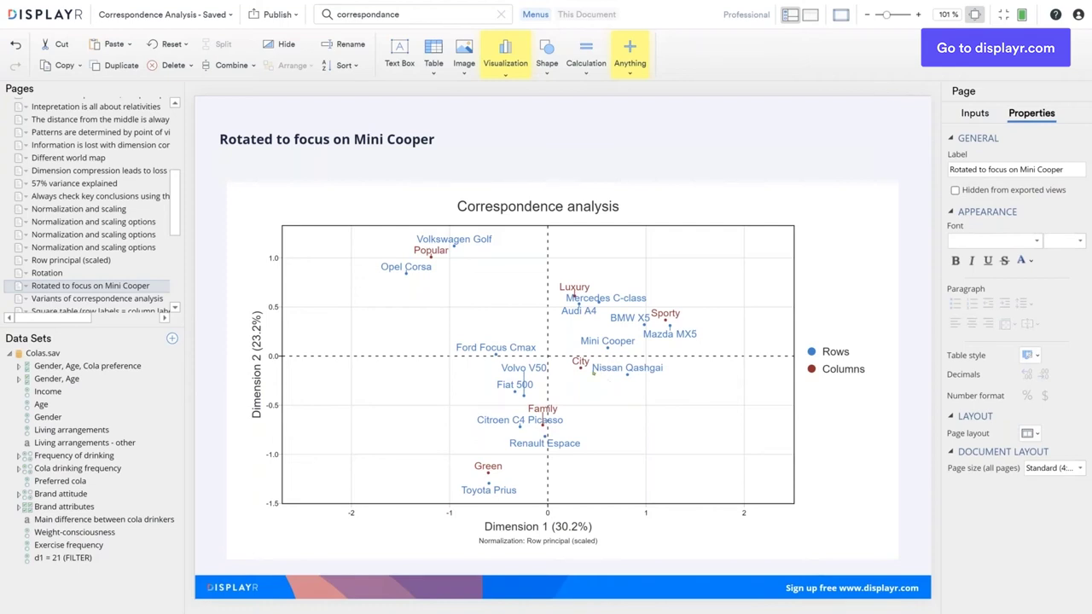
- Set the focus of the car correspondence analysis on the "Rotated to focus on Mini Cooper" page to Mini Cooper
left_click(593, 373)
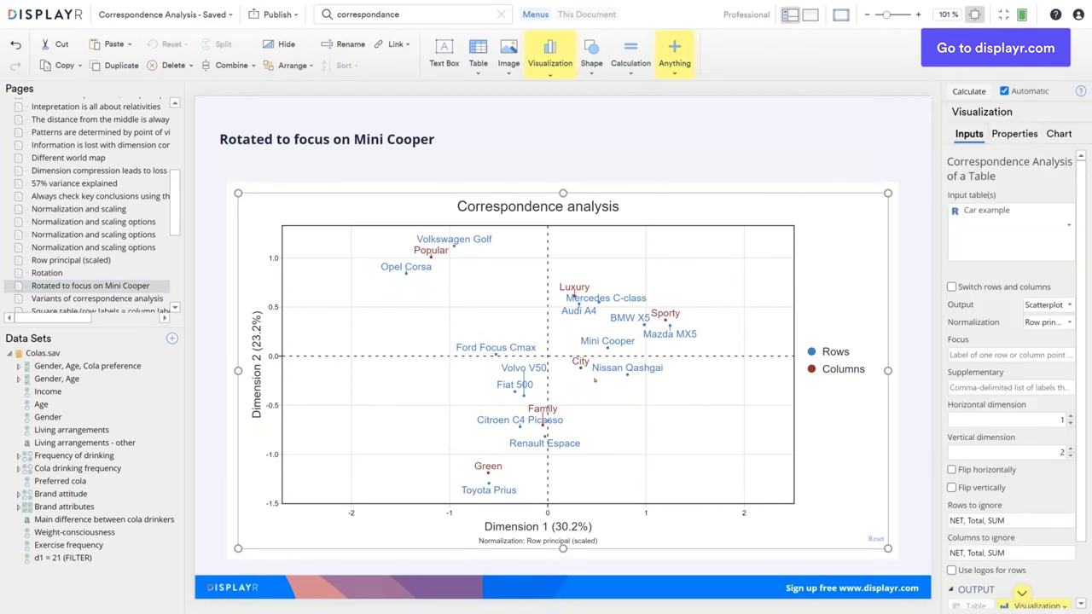
left_click(951, 355)
type("Mini Coope")
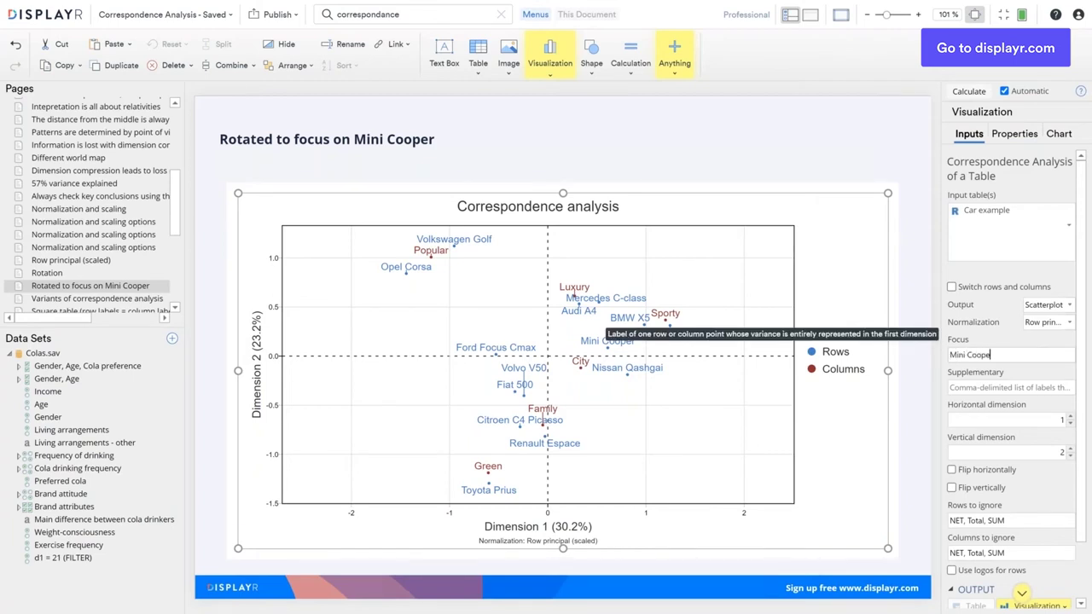
type("r")
left_click(950, 387)
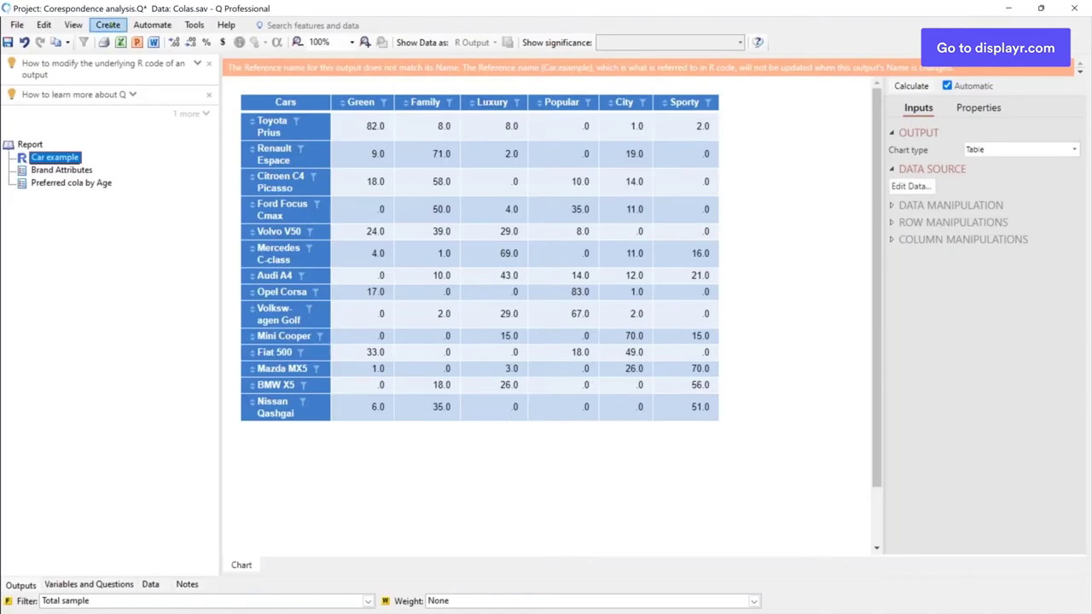
- Switch to Q and create a Correspondence Analysis of a Table from the Car example table
left_click(108, 24)
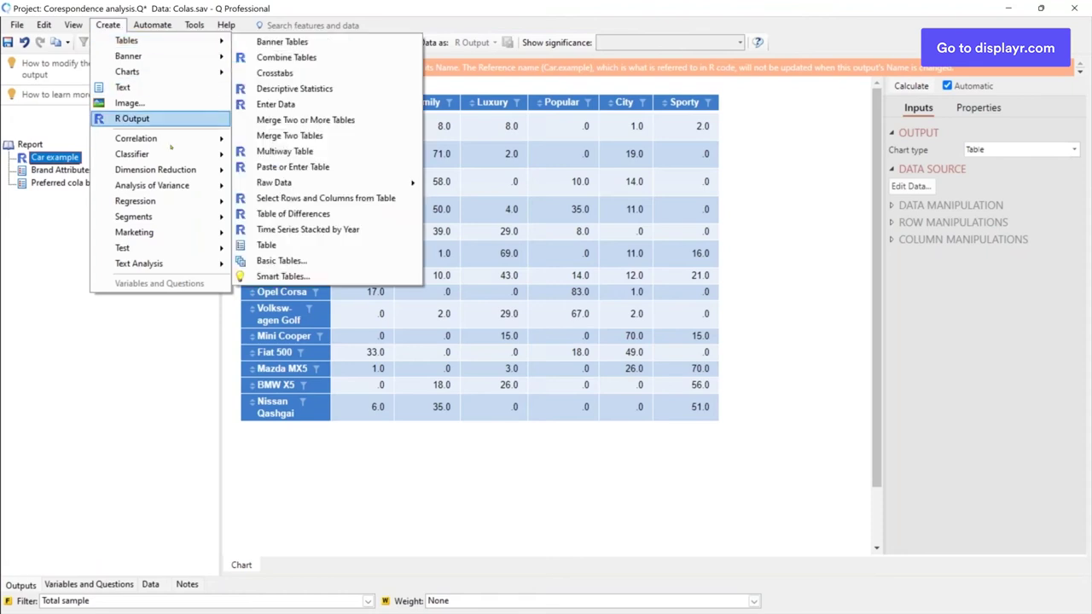
left_click(128, 118)
left_click(108, 25)
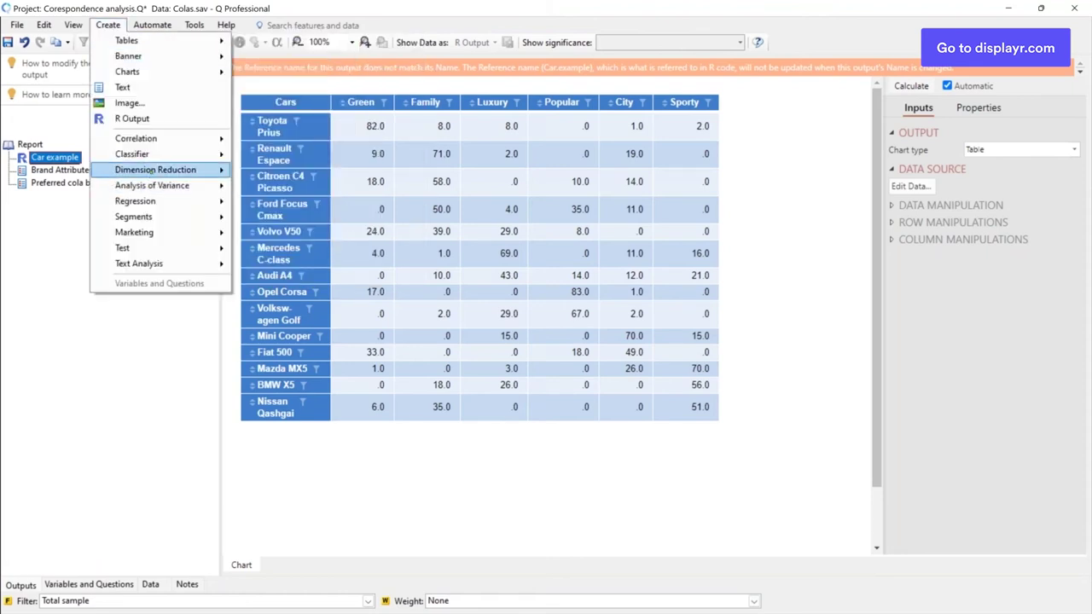
mouse_move(150, 170)
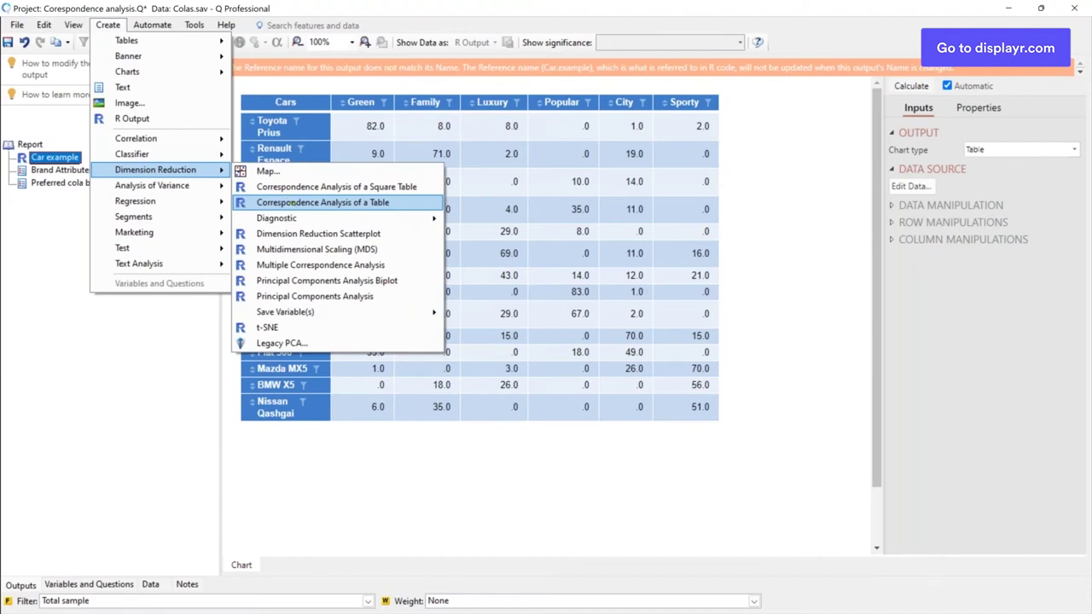
left_click(293, 204)
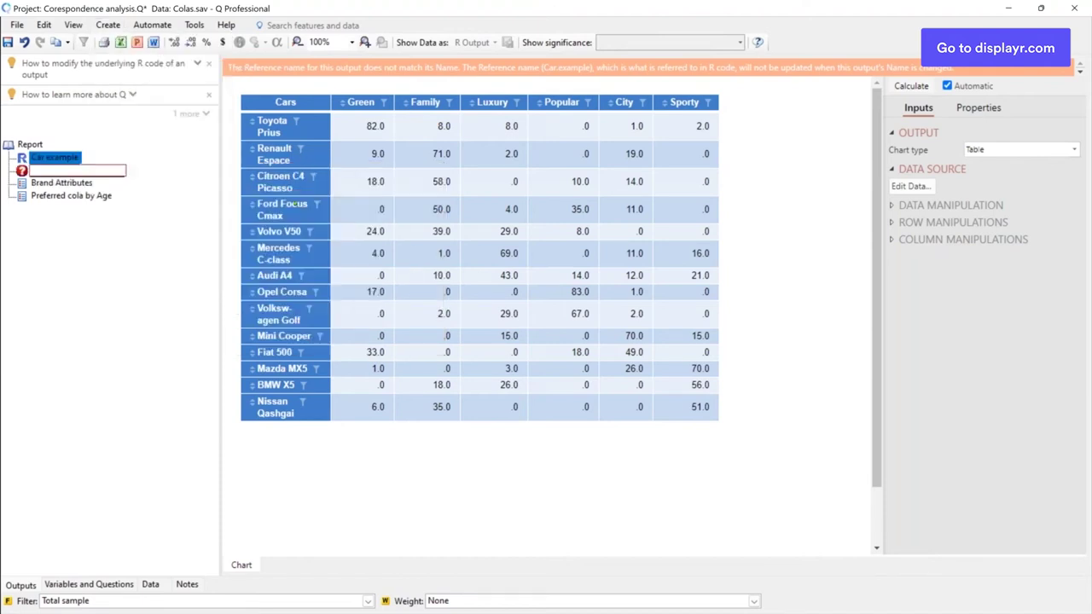
- Look over the Focus and Normalization settings of the new car analysis in Q, and switch back to Displayr
left_click(939, 184)
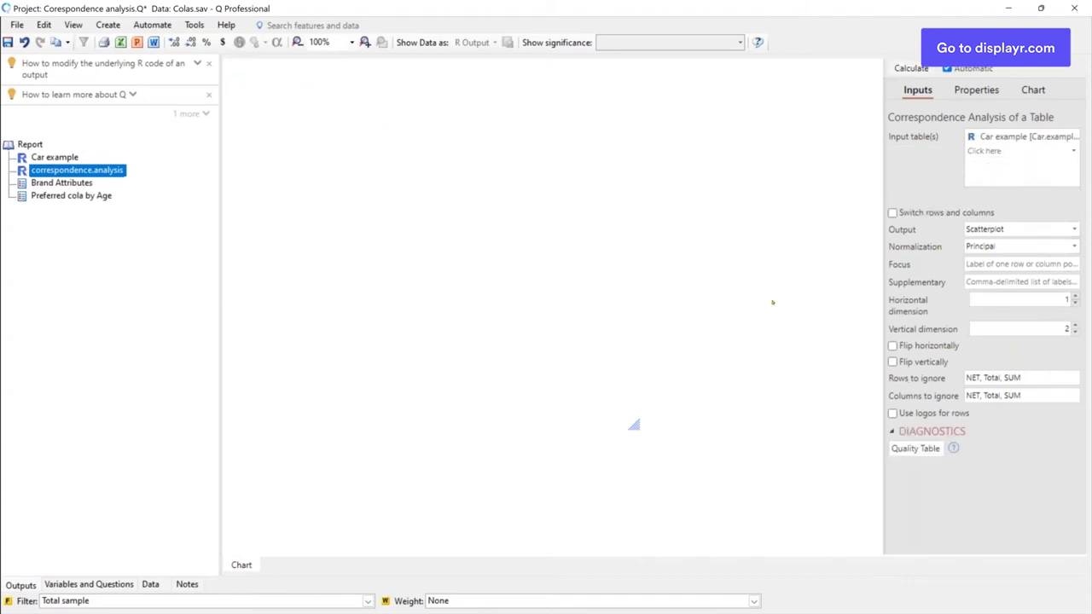
left_click(1012, 266)
left_click(1004, 246)
left_click(1004, 246)
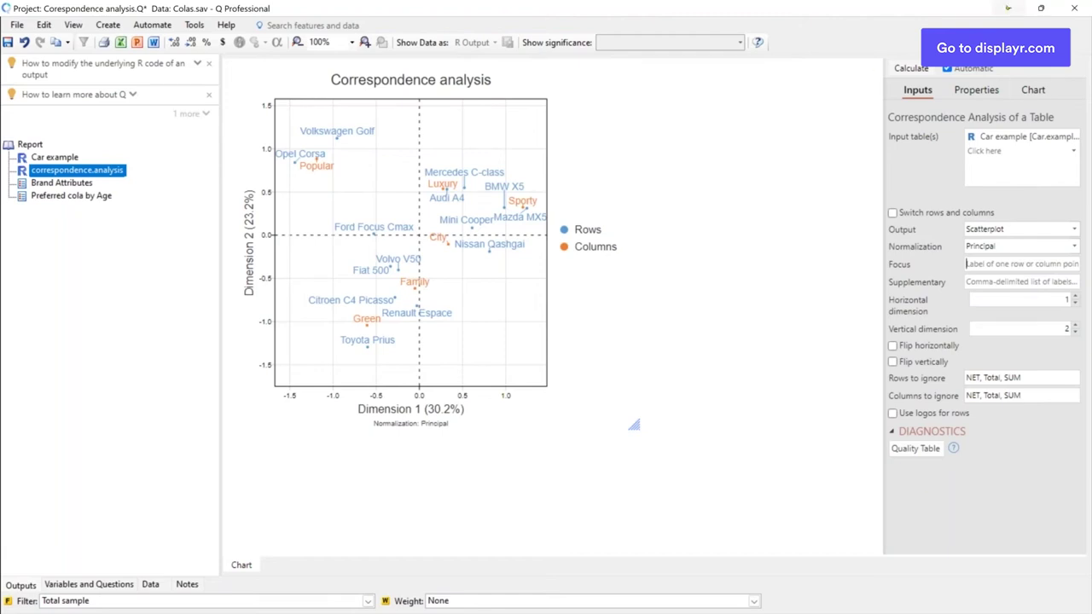
left_click(1008, 8)
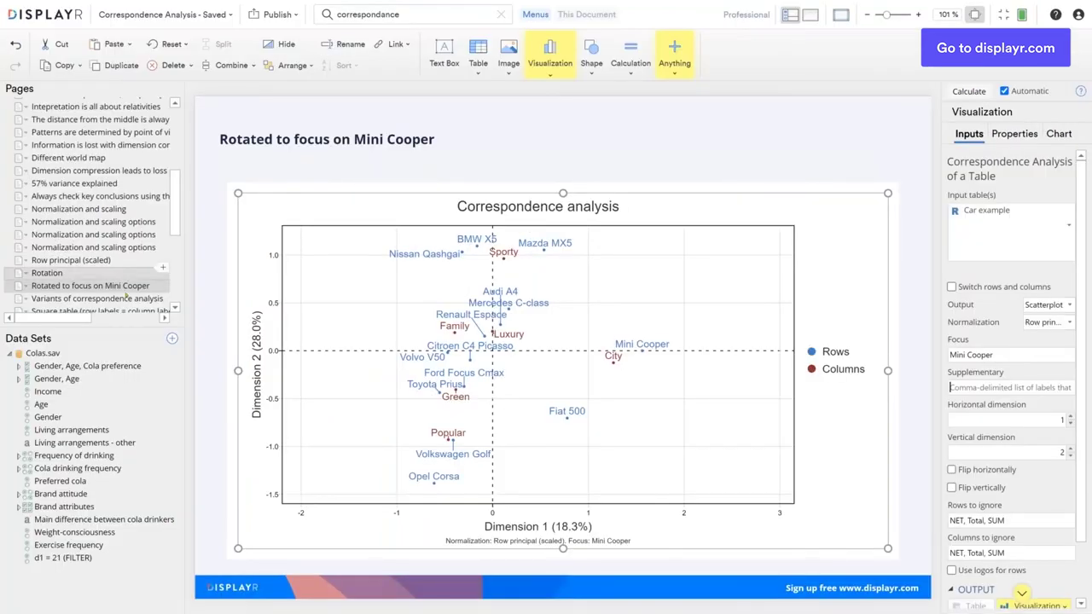
- Look through the "Variants of correspondence analysis", square table and "Cereal correspondence analysis" pages
left_click(96, 298)
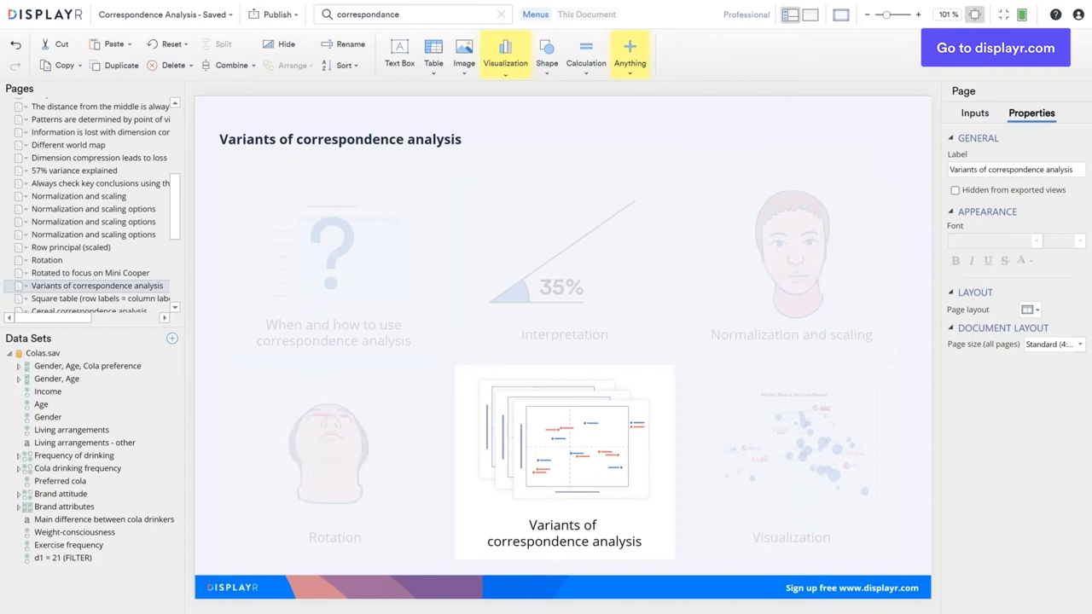
left_click(114, 299)
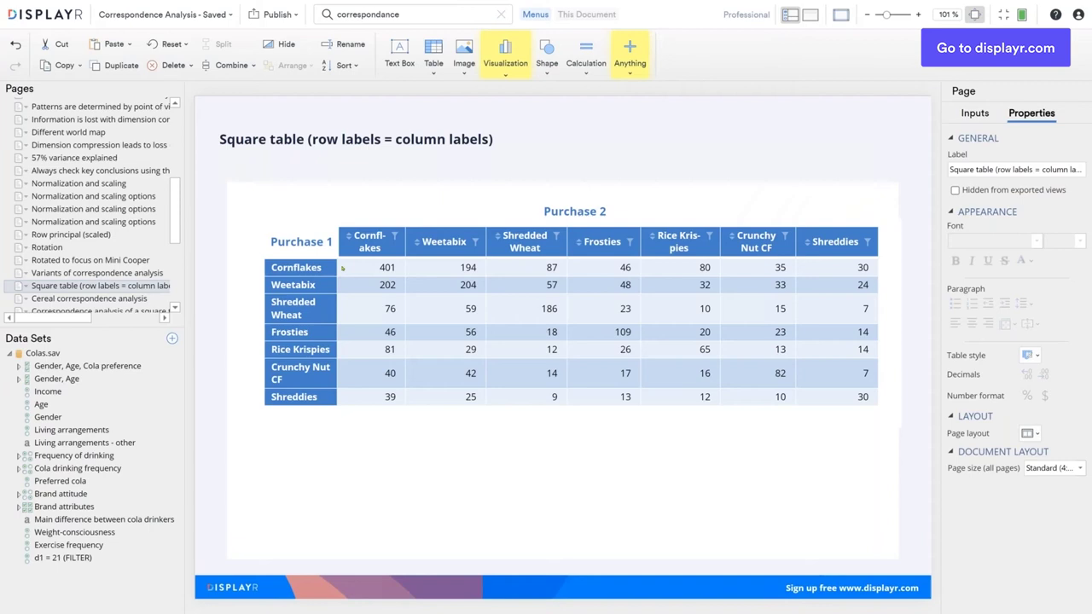
left_click(107, 294)
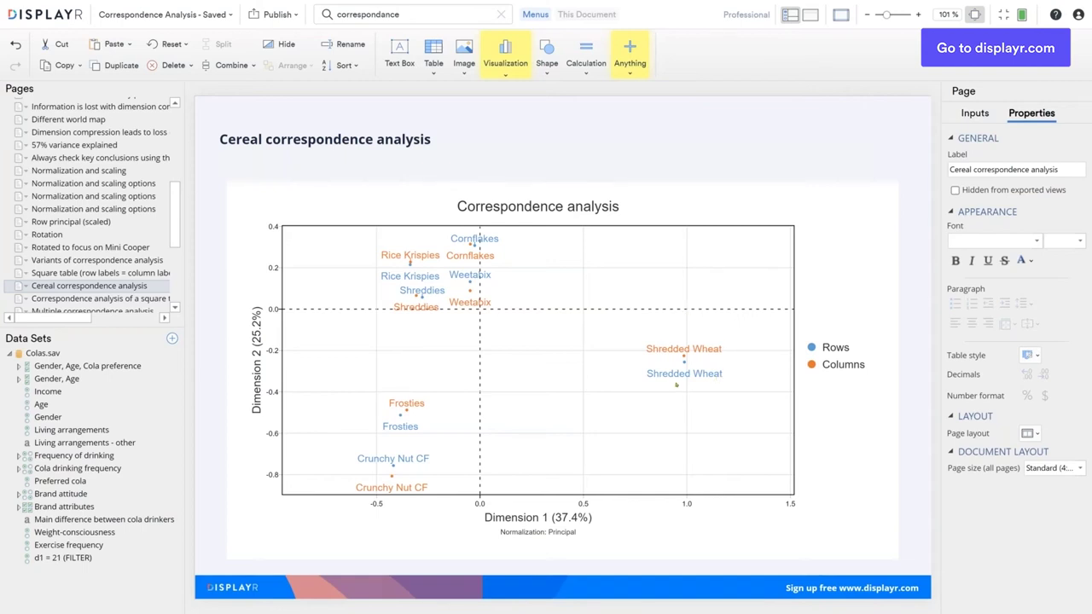
- Insert a Correspondence Analysis of a Square Table on its page, using Cereal example as the input table
left_click(118, 300)
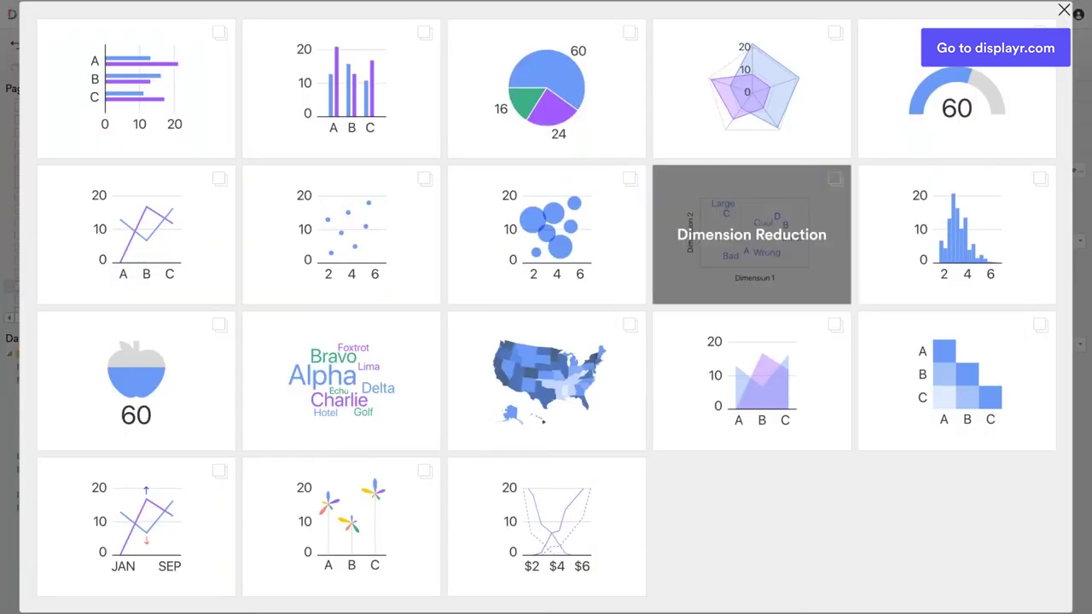
left_click(751, 234)
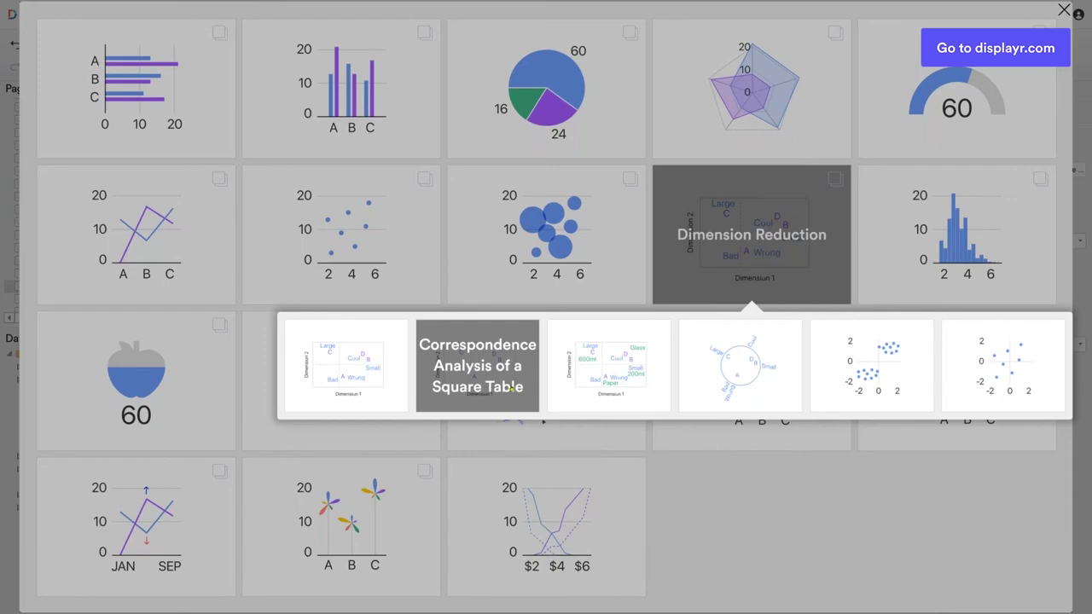
left_click(511, 388)
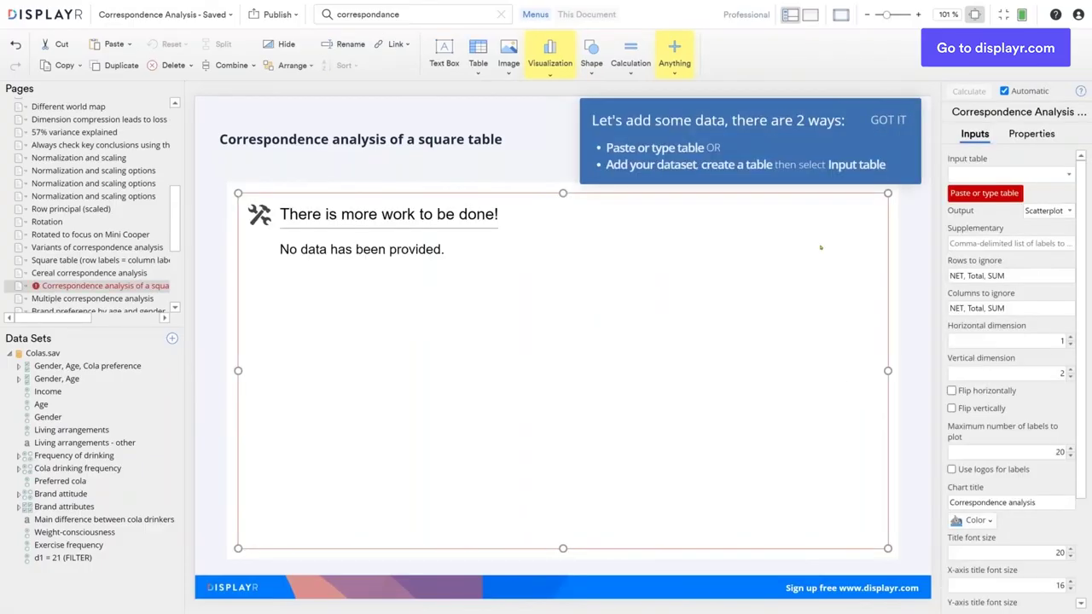
left_click(970, 175)
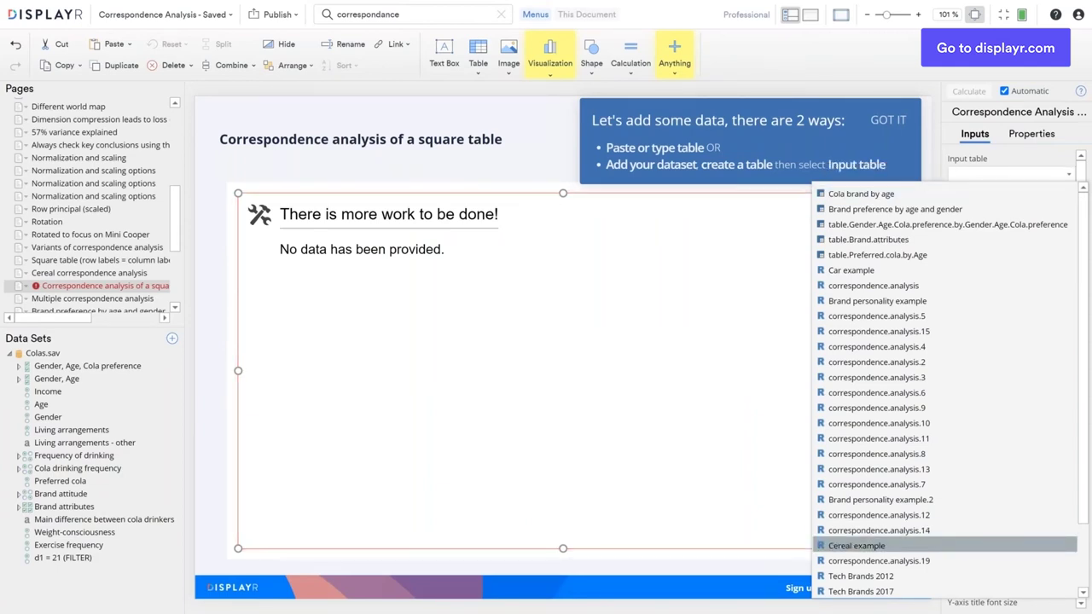
key("Return")
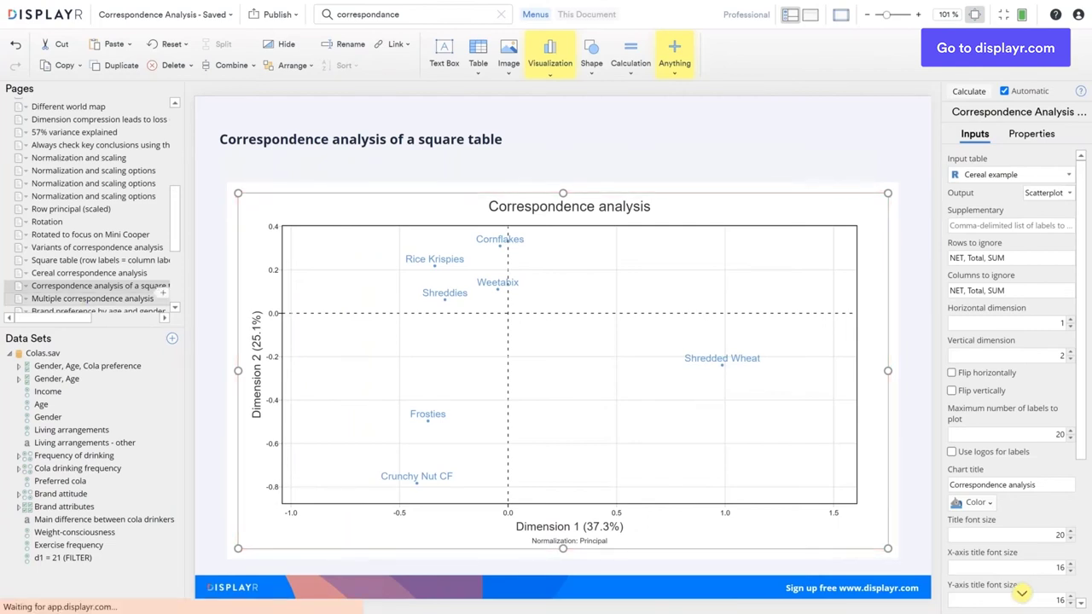
- Insert a Multiple Correspondence Analysis on the "Multiple correspondence analysis" page
left_click(92, 298)
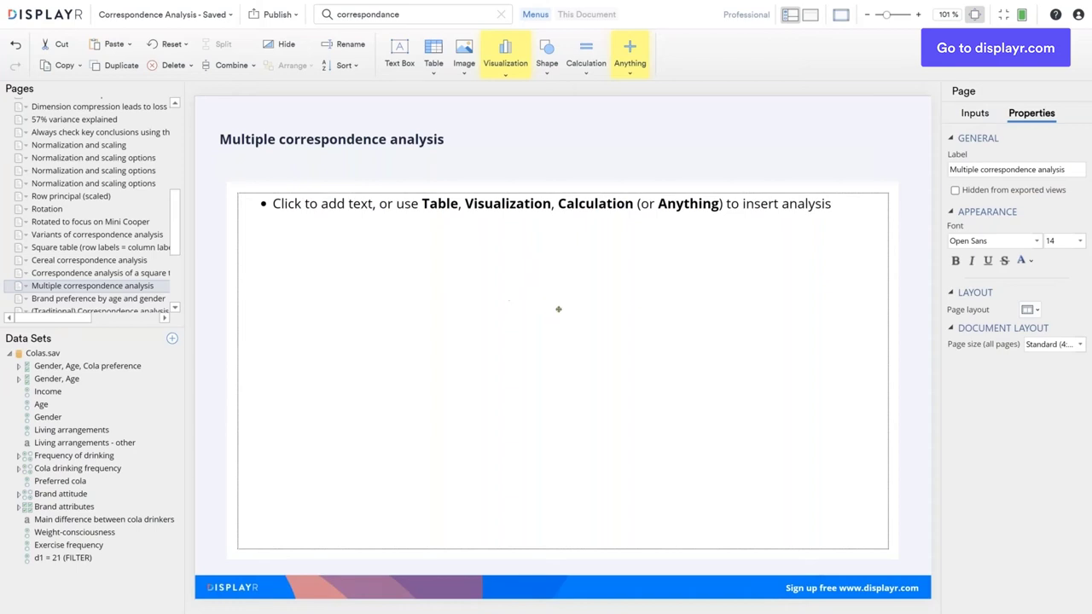
left_click(505, 64)
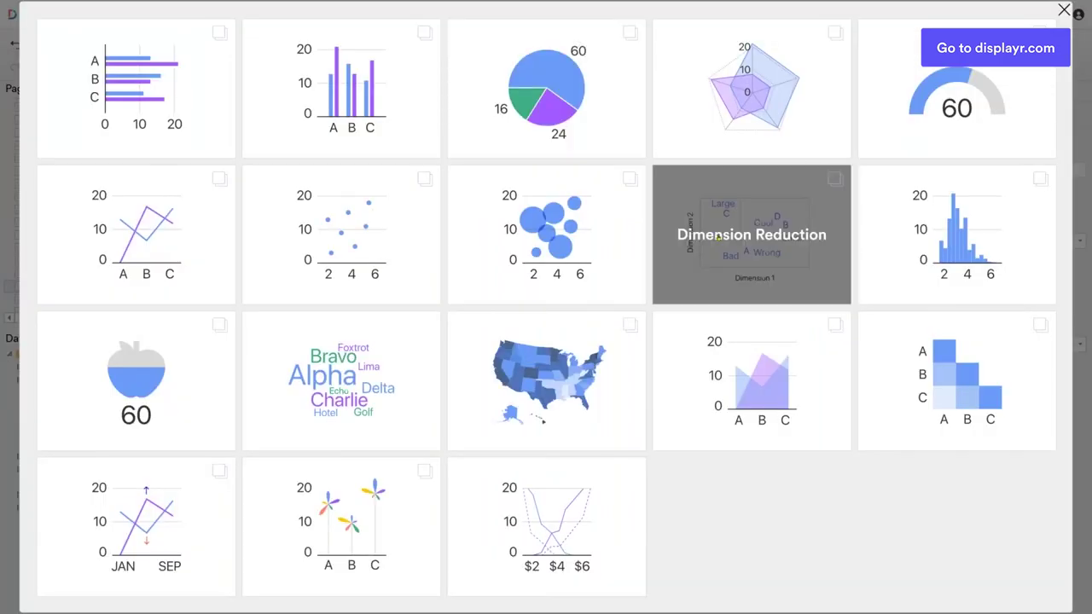
left_click(751, 256)
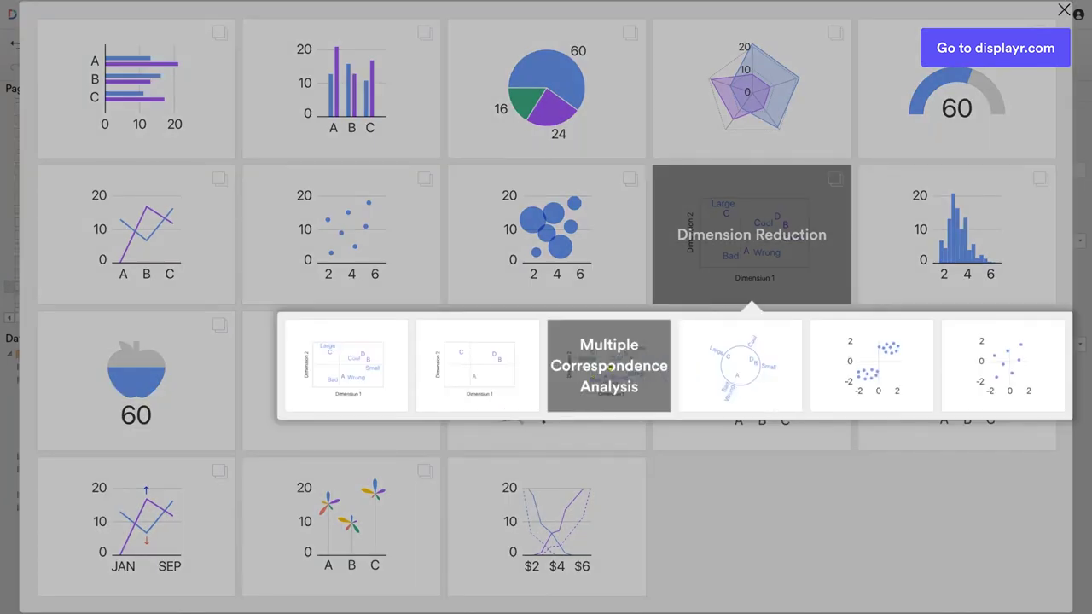
left_click(610, 365)
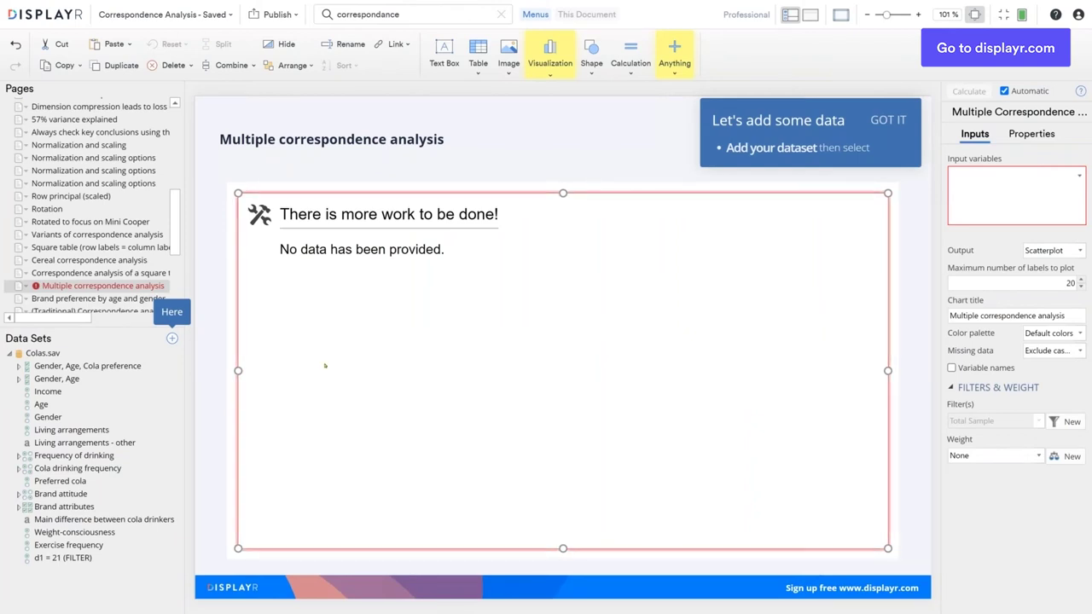
- Add Age, Gender and Preferred cola as the input variables of the multiple correspondence analysis
left_click(62, 405)
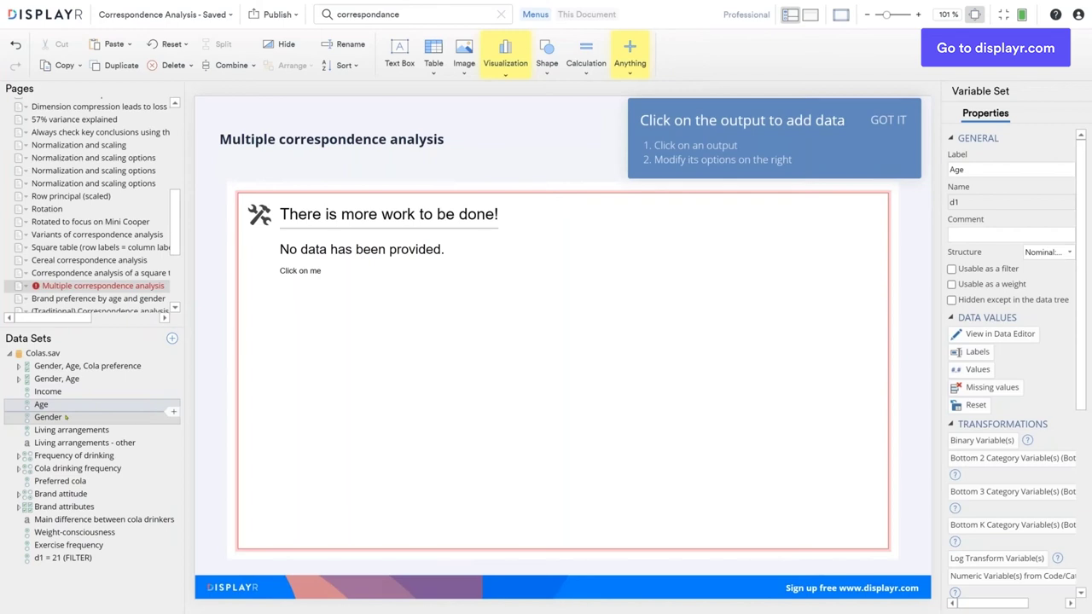
left_click(61, 481, "ctrl")
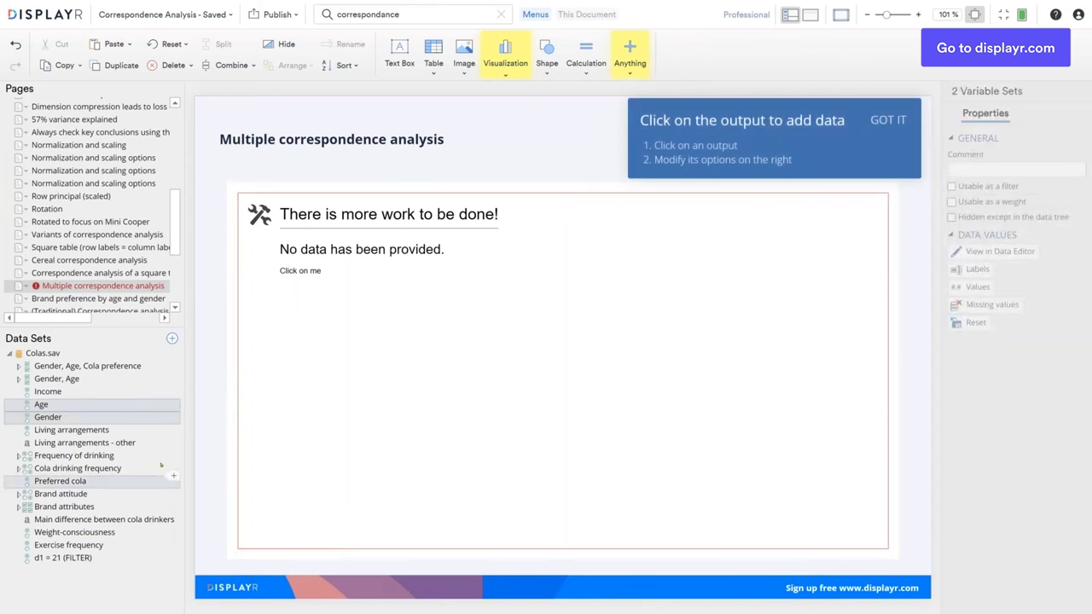
left_click_drag(62, 481, 413, 215)
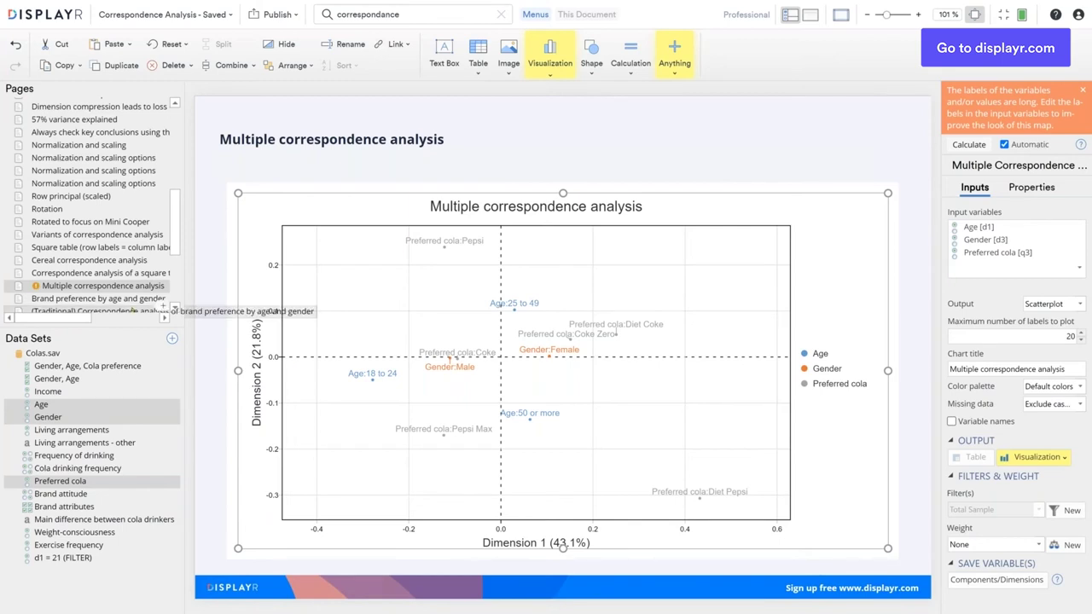
- Insert a Correspondence Analysis of a Table on the "(Traditional) Correspondence analysis" page, using "Brand preference by age and gender" as input
left_click(124, 302)
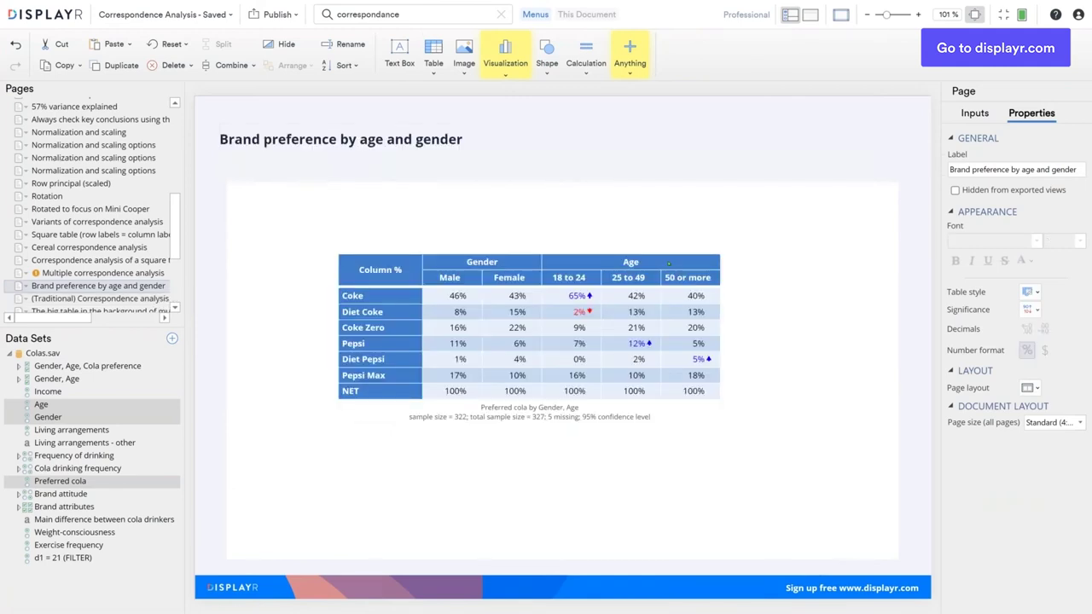
left_click(159, 296)
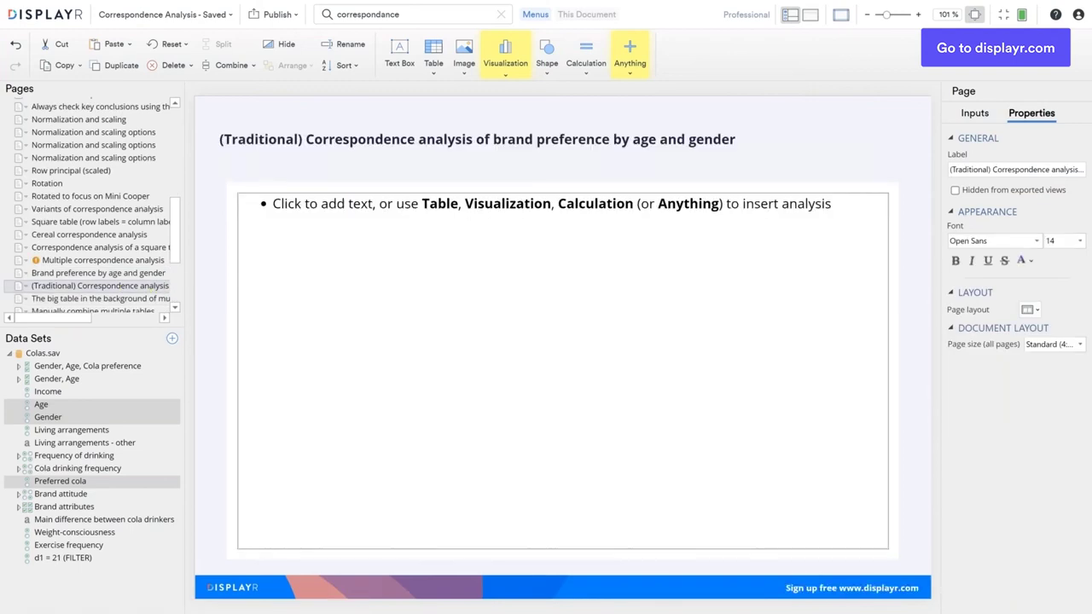
left_click(505, 55)
left_click(751, 235)
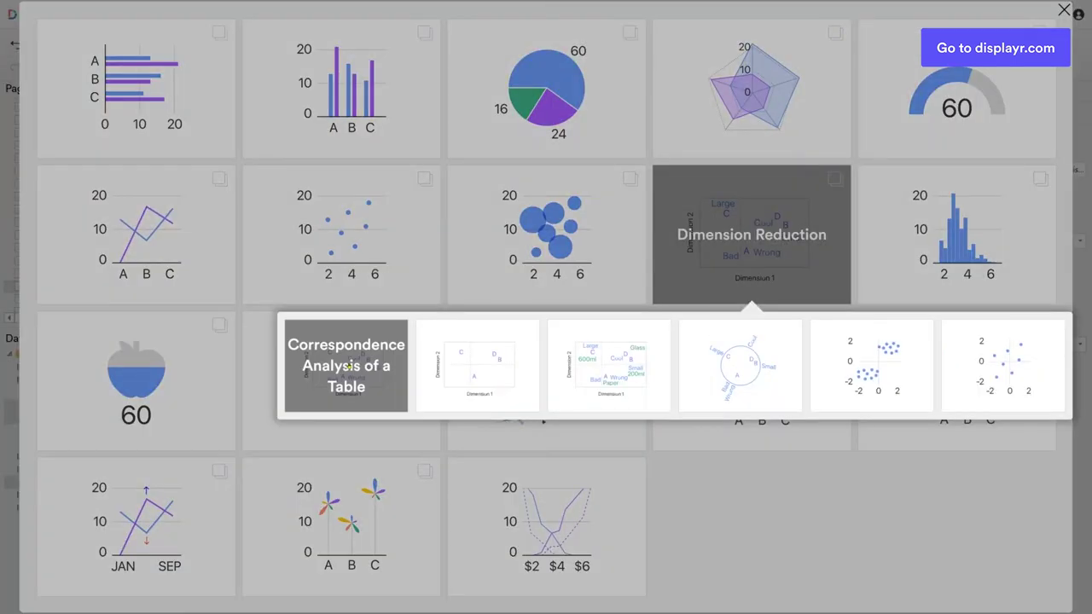
left_click(348, 365)
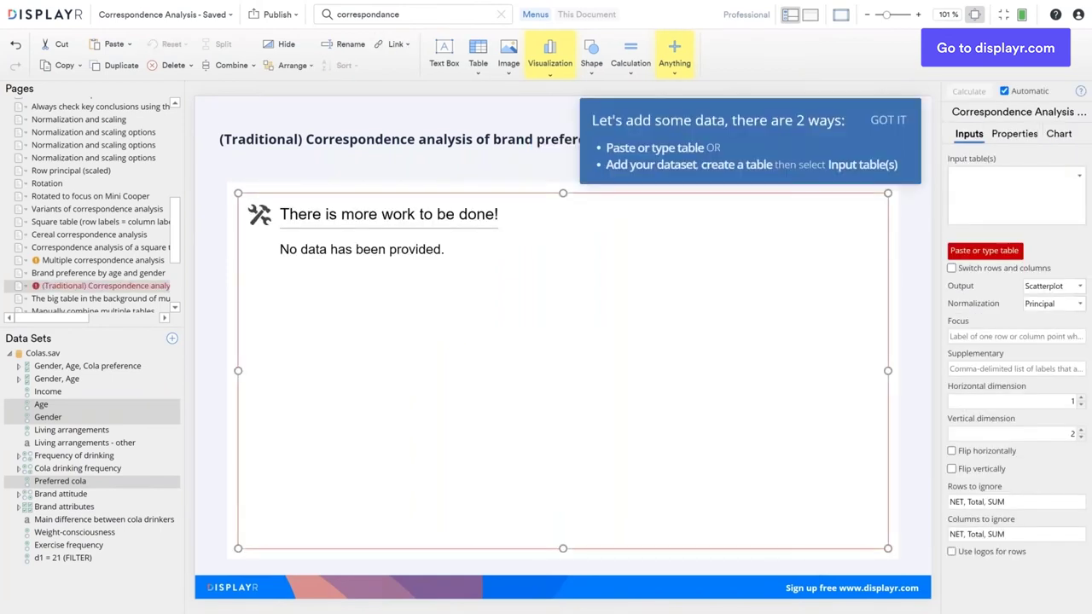
left_click(964, 175)
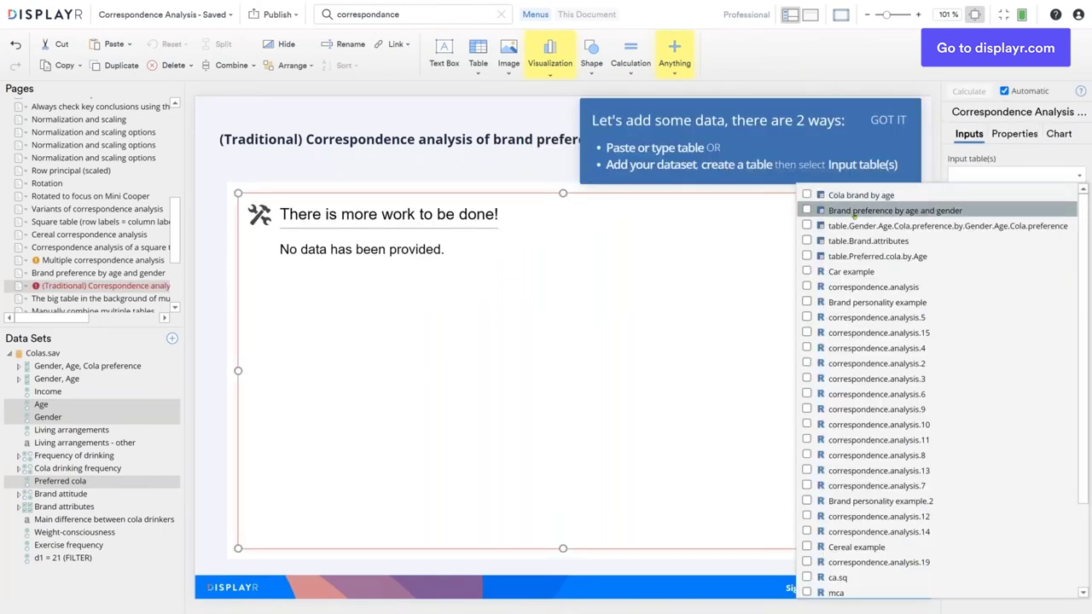
left_click(887, 213)
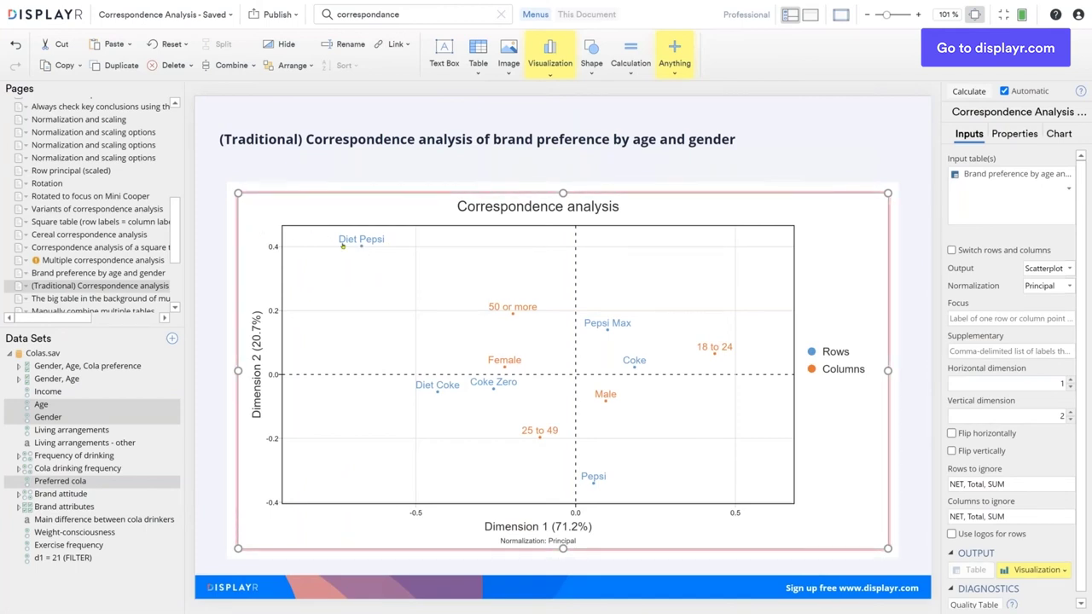
- Compare the traditional map with the multiple correspondence analysis map, and examine the big table behind multiple correspondence analysis
left_click(443, 335)
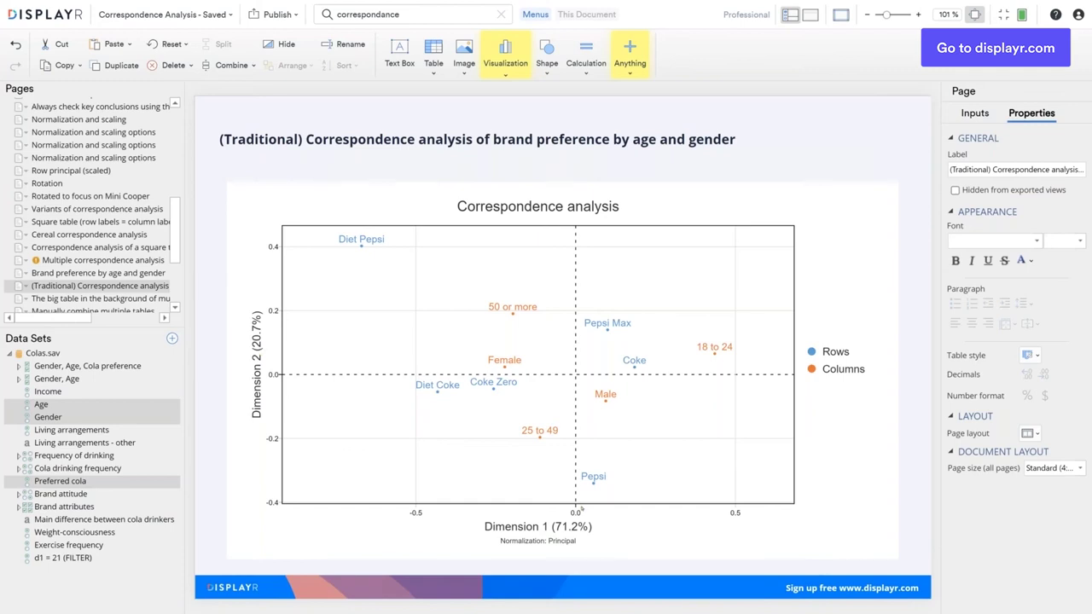
left_click(12, 258)
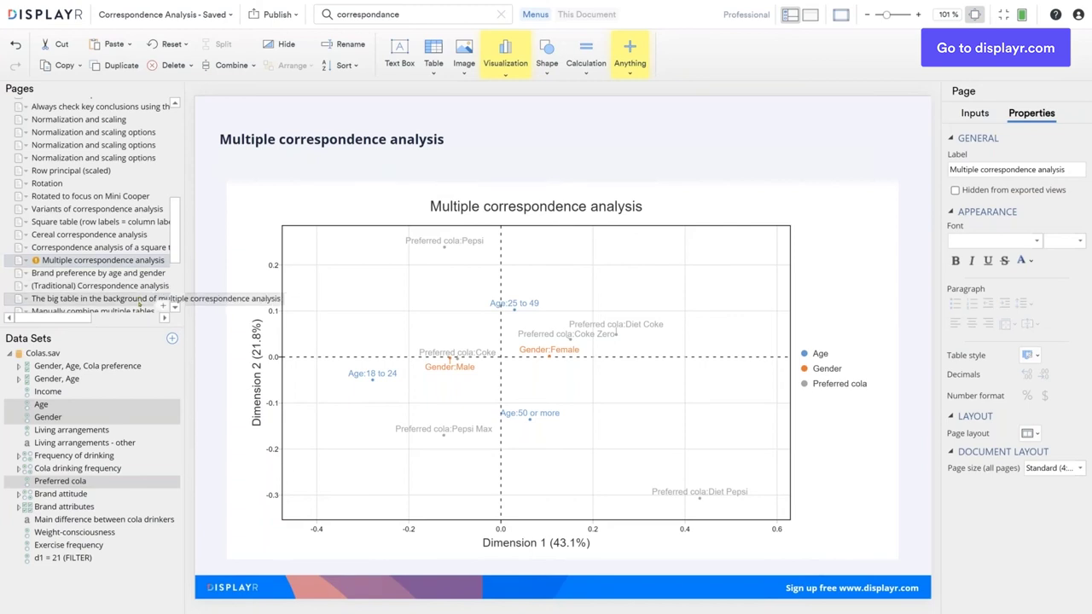
left_click(139, 300)
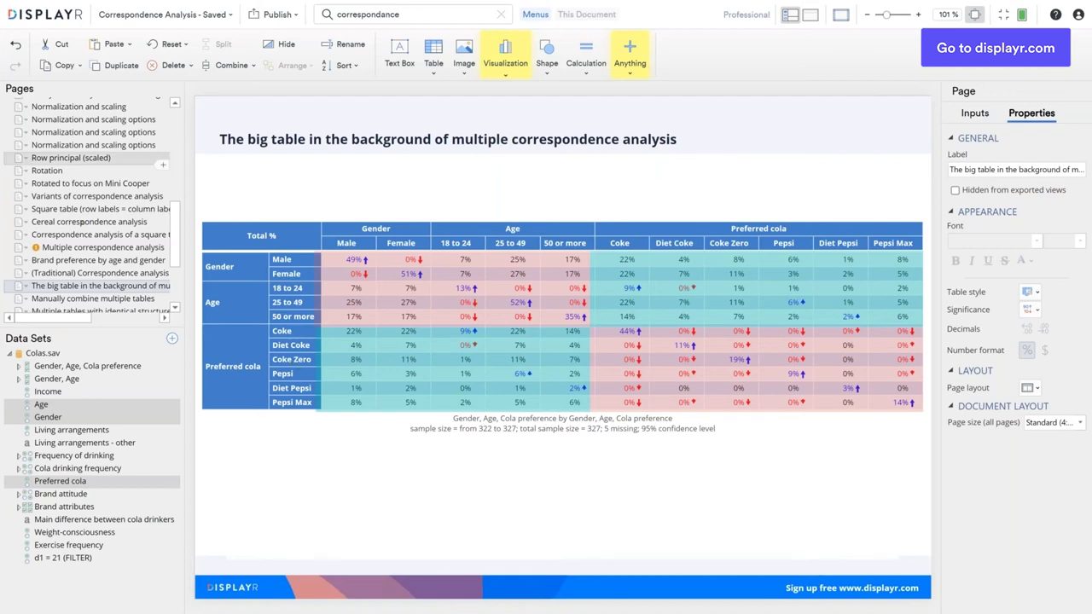
- Combine the Preferred cola by Age and Brand attributes tables side by side on the "Manually combine multiple tables" page
left_click(86, 298)
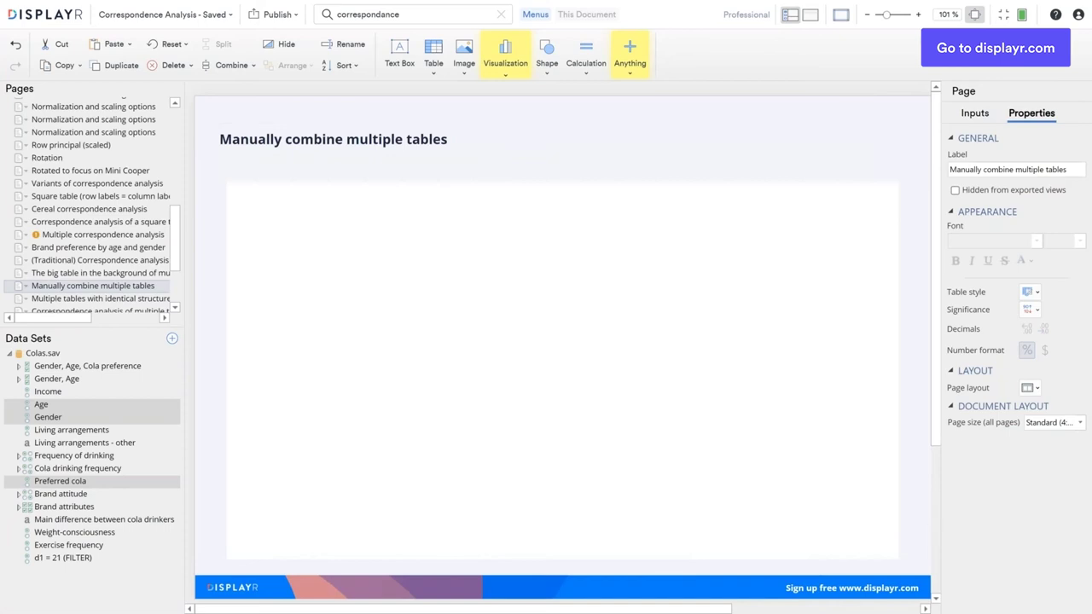
scroll(626, 350, "down", 3)
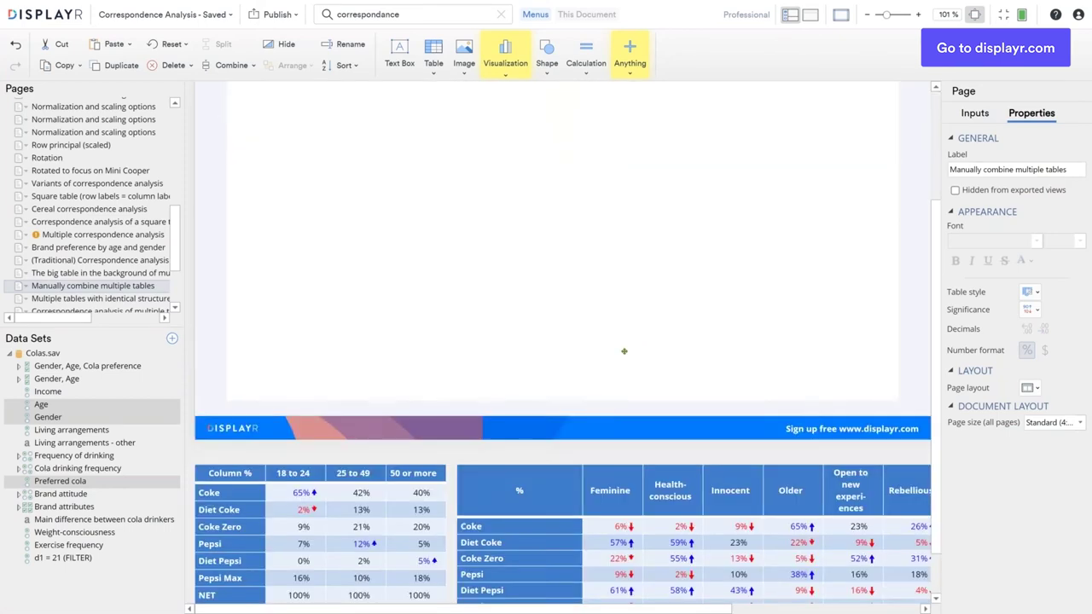
scroll(623, 351, "down", 1)
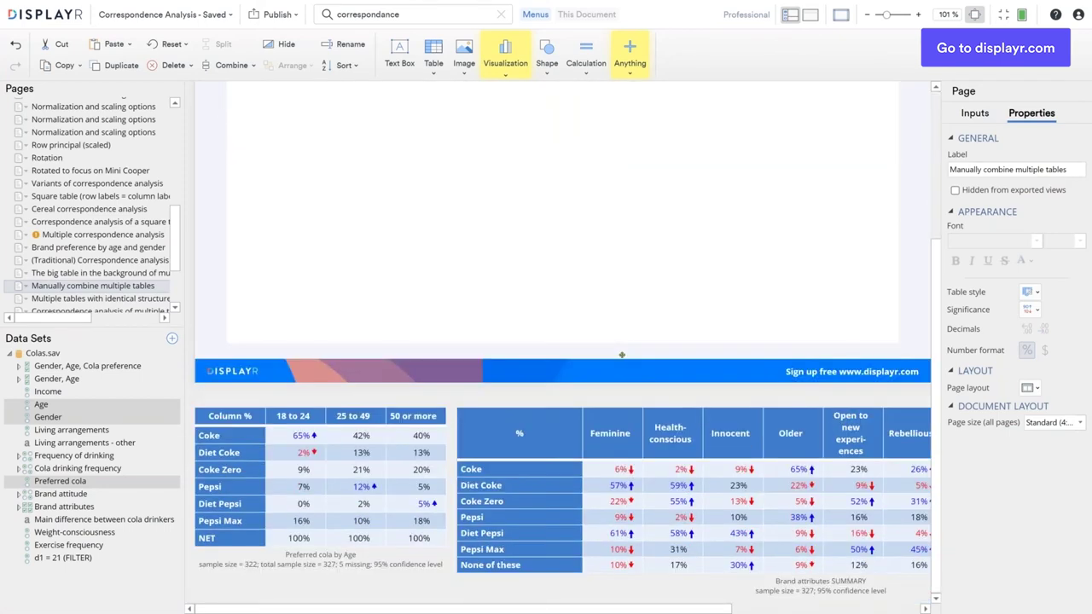
left_click(321, 453)
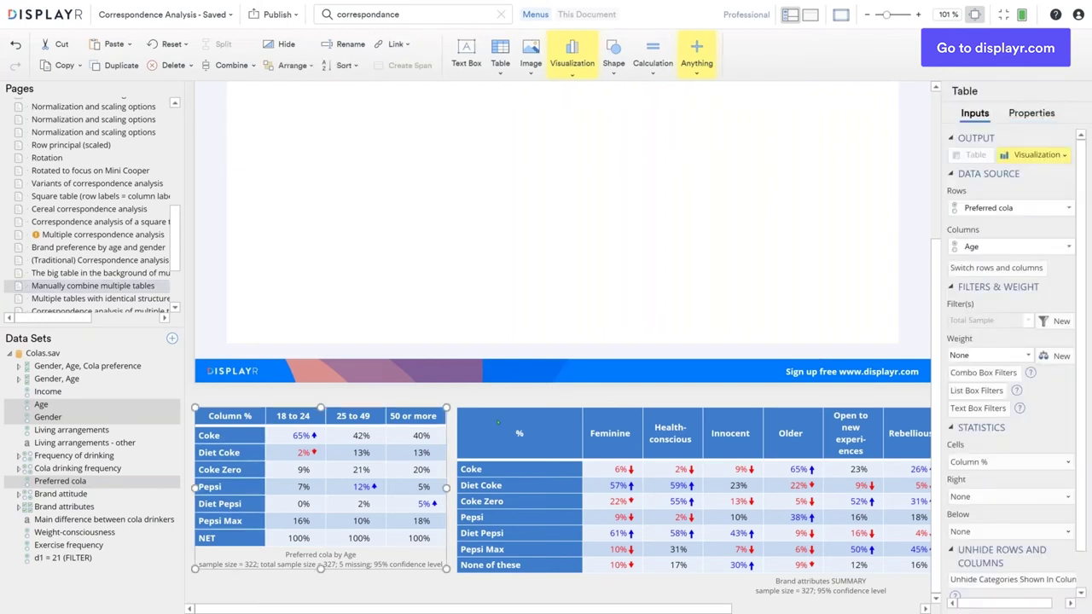
left_click(498, 422, "shift")
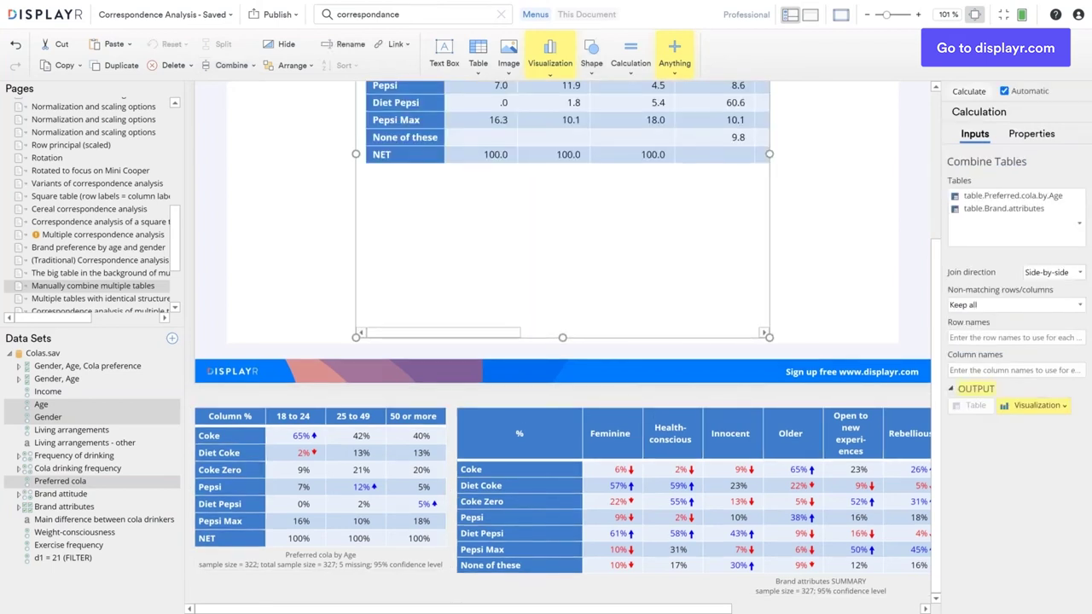
- Widen the combined table and move it below the page, with non-matching rows/columns set to Matching only
scroll(563, 299, "up", 2)
left_click_drag(356, 296, 242, 296)
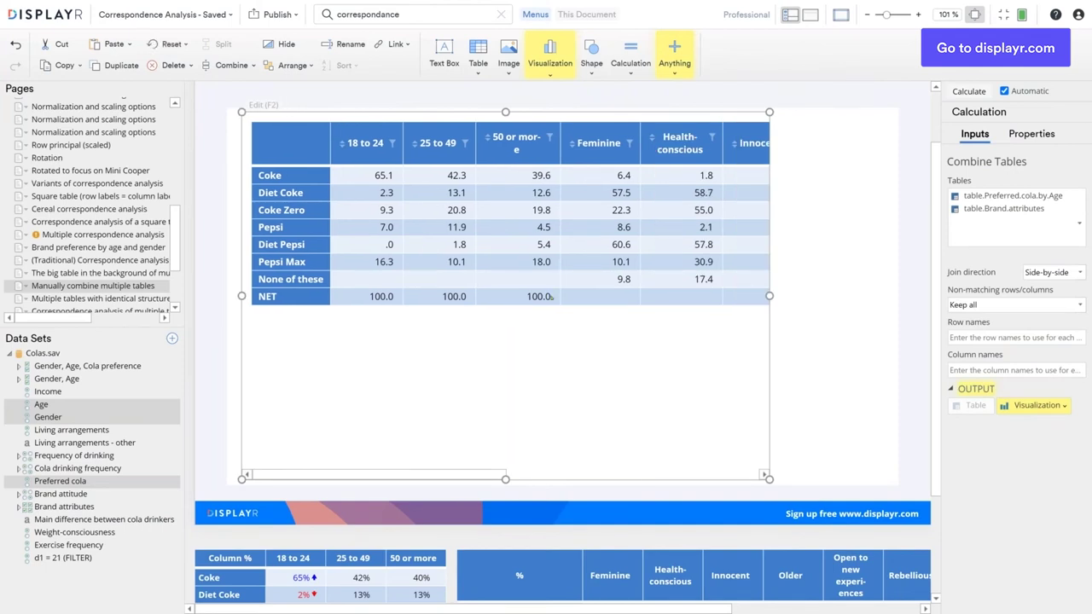
left_click(1005, 304)
left_click(976, 332)
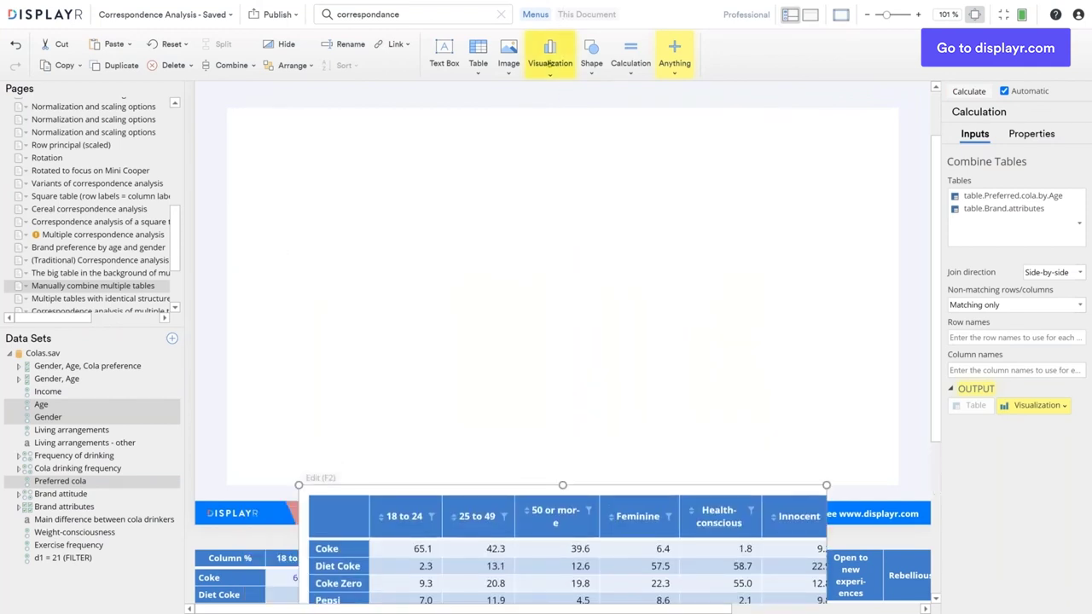
- Insert a Correspondence Analysis of a Table on the "Manually combine multiple tables" page, with combined.tables as the input table
left_click(548, 64)
left_click(722, 223)
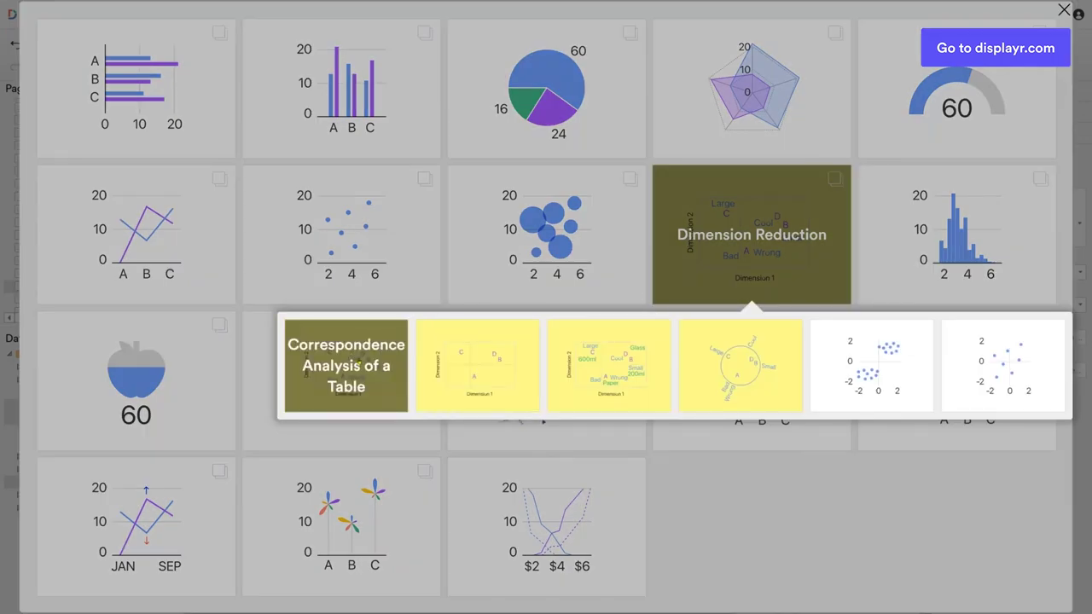
left_click(347, 365)
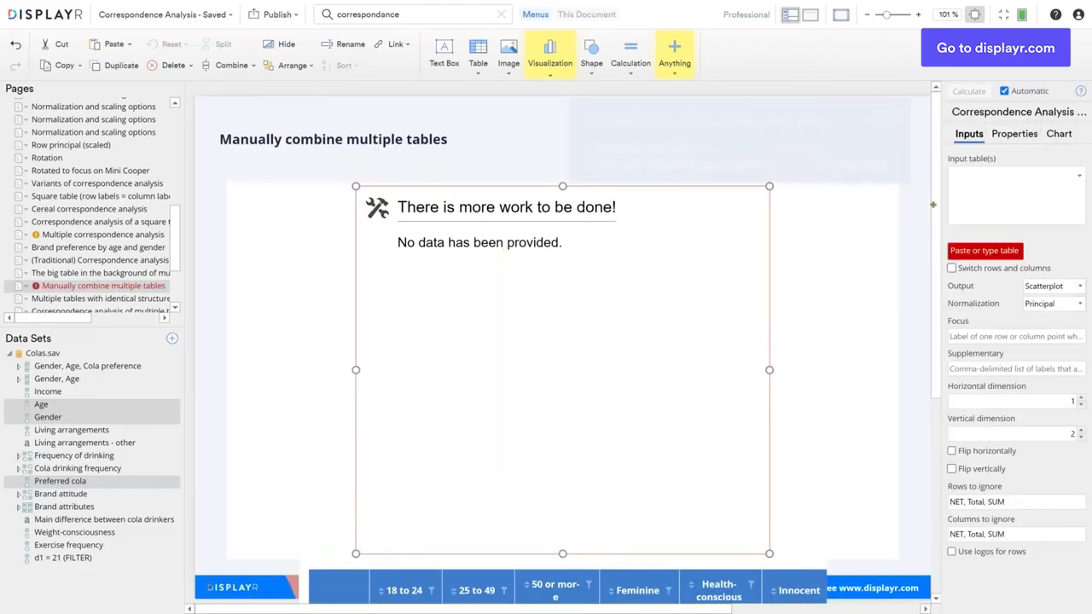
left_click(982, 173)
type("comb")
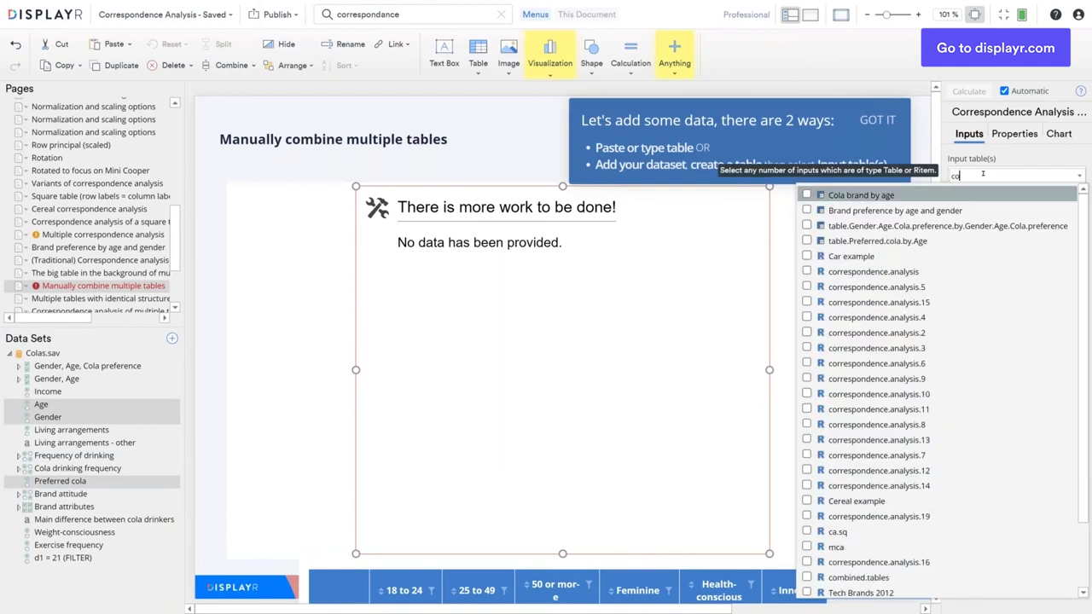
left_click(1029, 195)
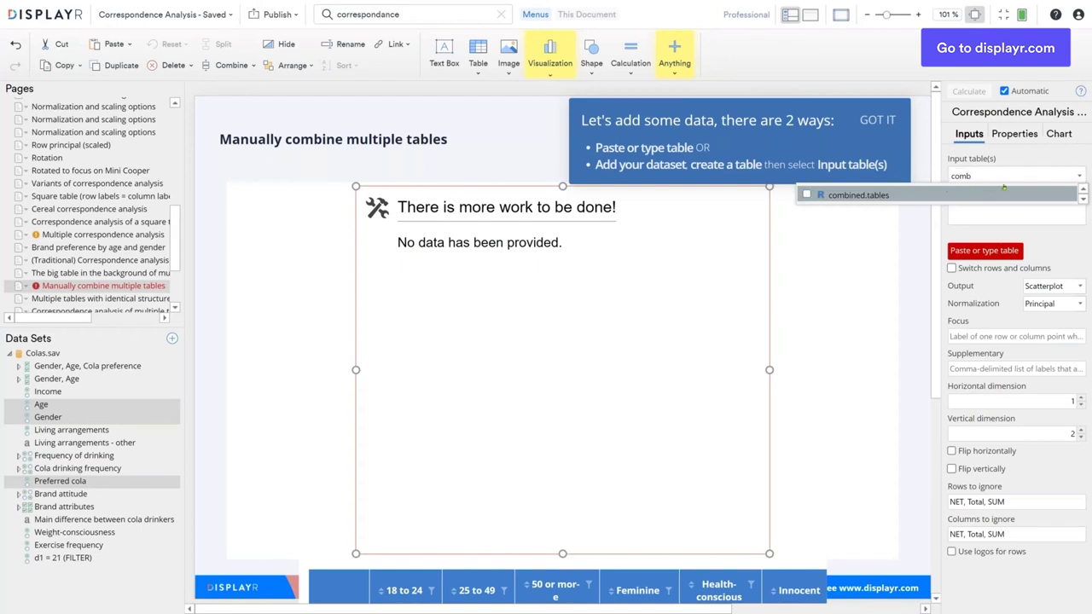
- Calculate the correspondence analysis map from combined.tables and move the combined table from below the page up onto the map
left_click(1025, 155)
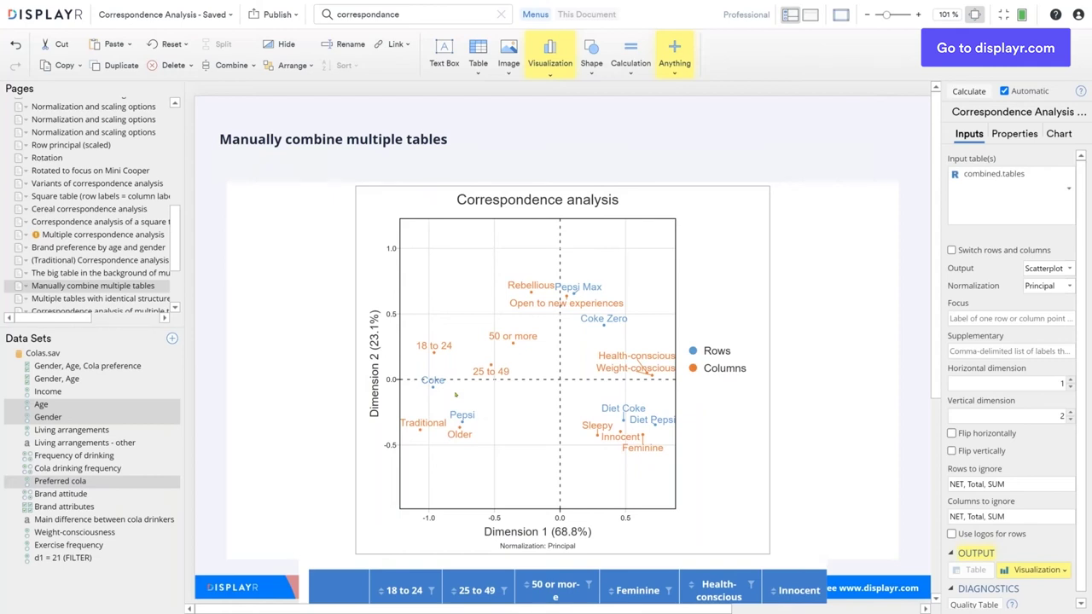
scroll(444, 383, "down", 1)
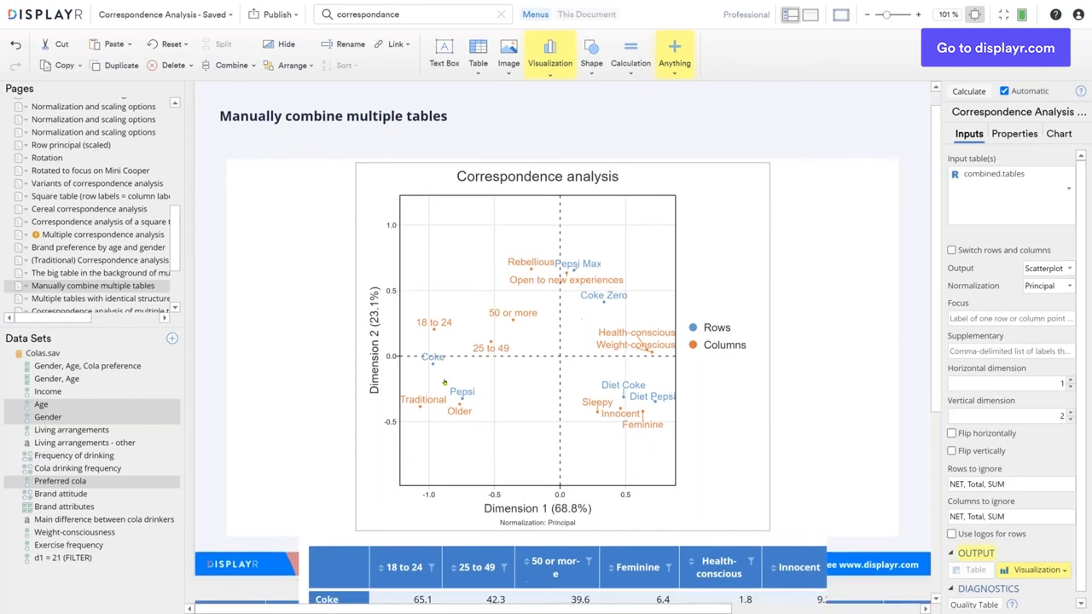
scroll(444, 383, "down", 2)
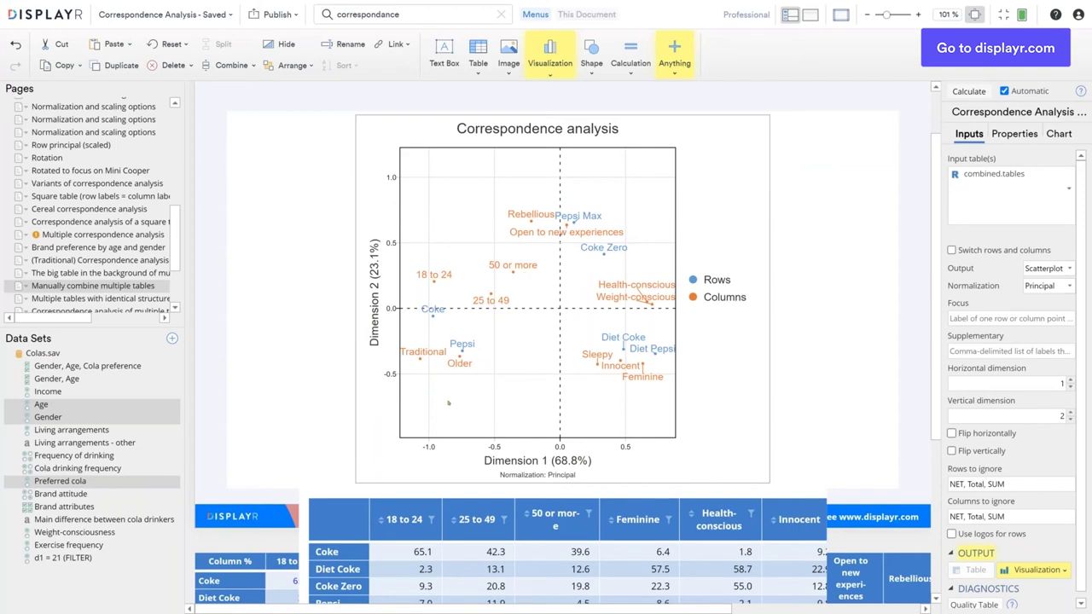
scroll(448, 403, "down", 1)
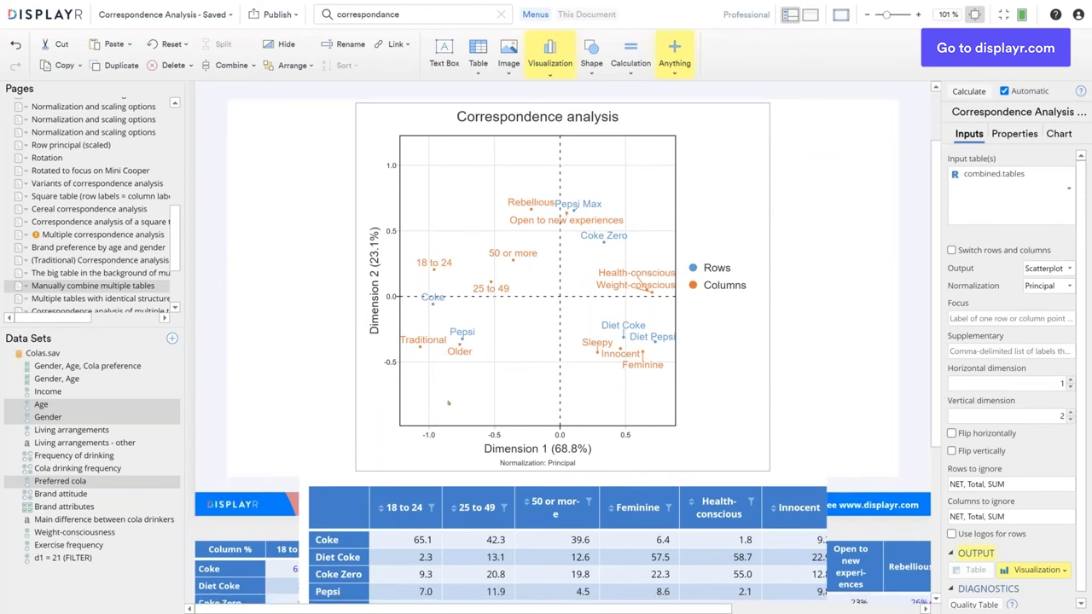
scroll(448, 403, "down", 3)
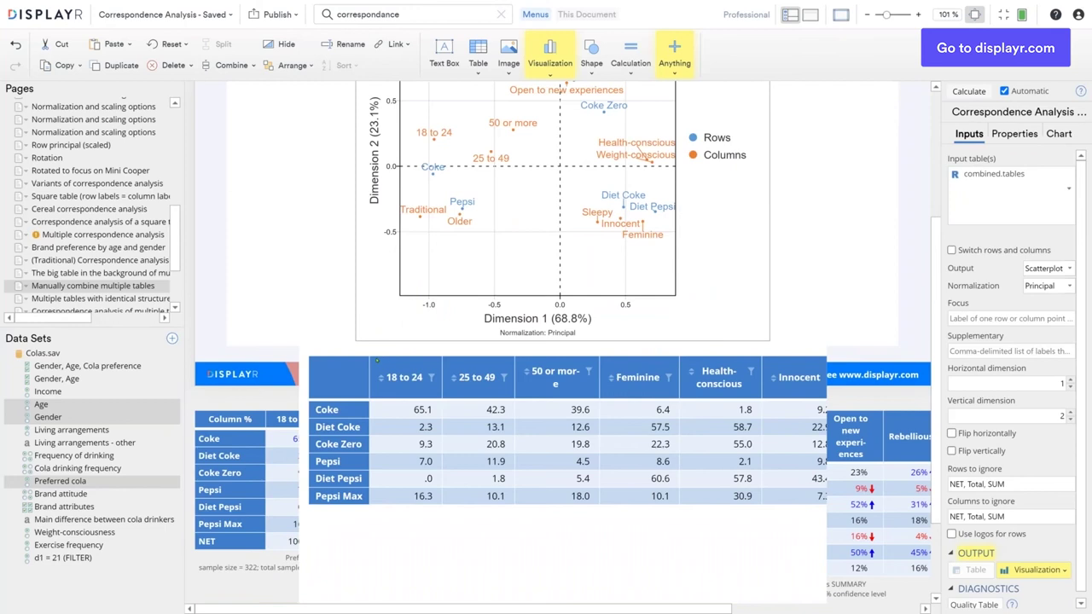
left_click(372, 361)
left_click_drag(372, 361, 314, 173)
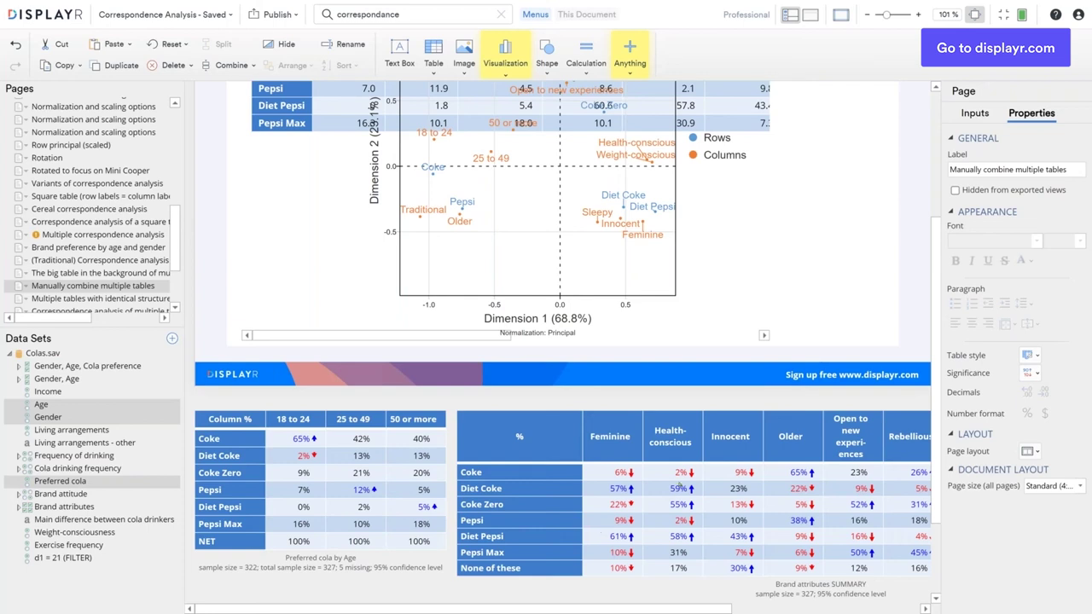
- Insert a Correspondence Analysis of a Table on the "Correspondence analysis of multiple tables with identical structures" page
left_click(117, 299)
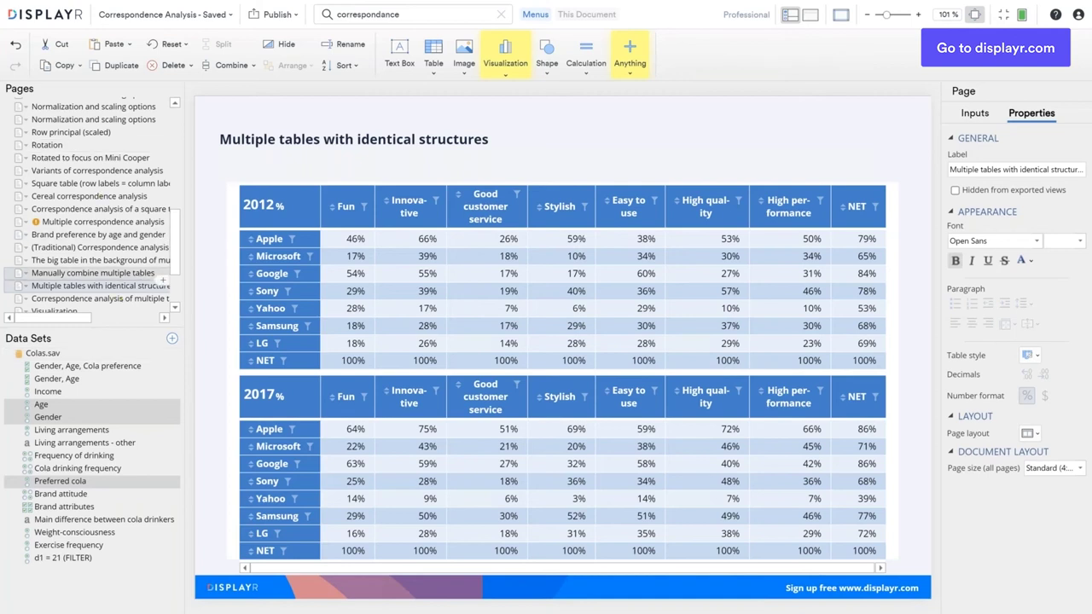
left_click_drag(102, 299, 162, 294)
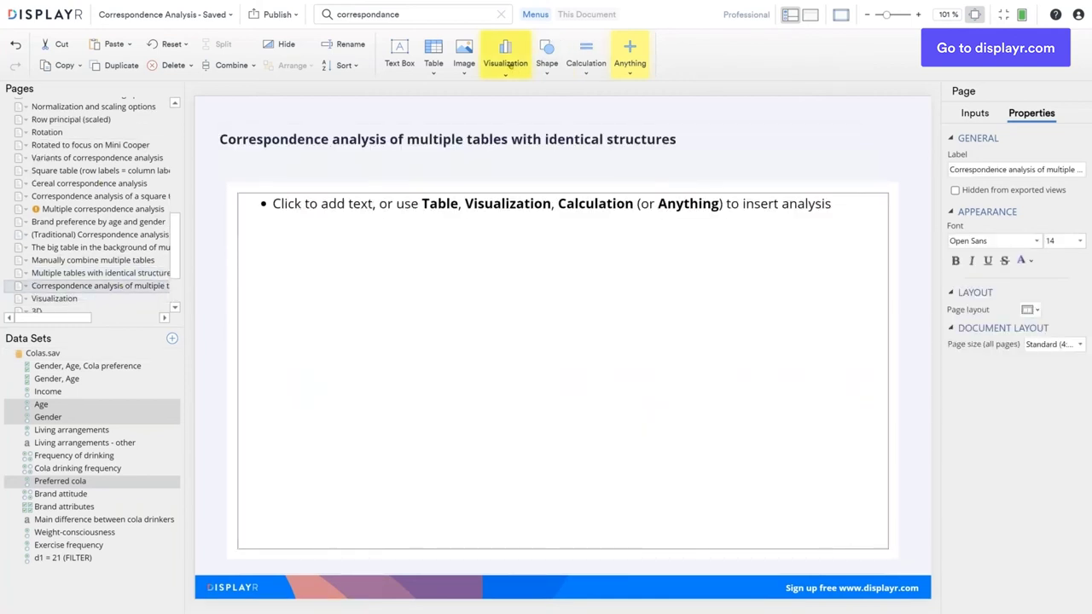
left_click(509, 64)
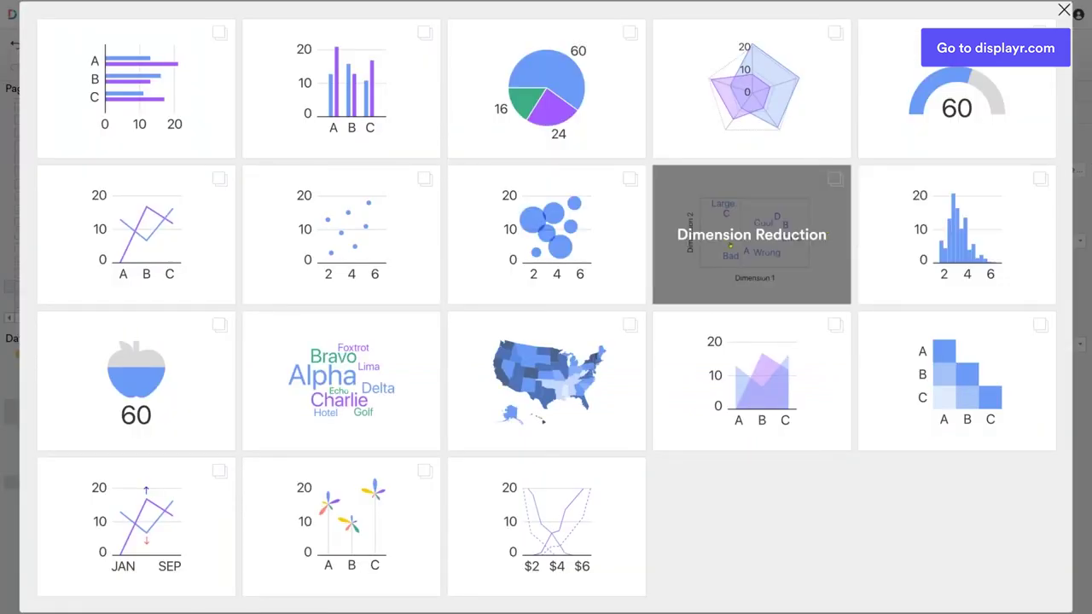
left_click(712, 184)
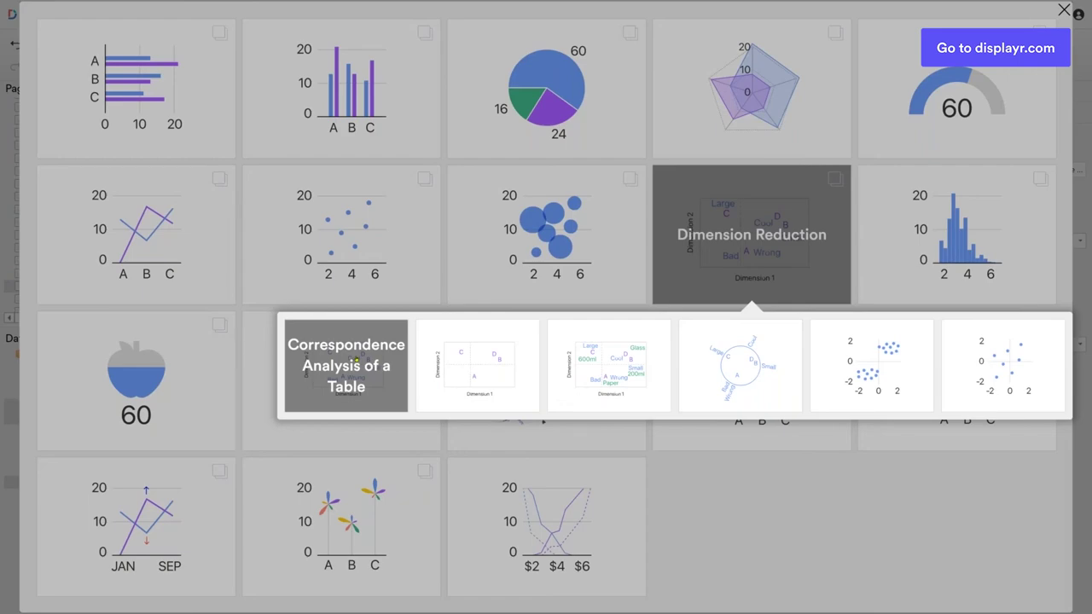
left_click(355, 361)
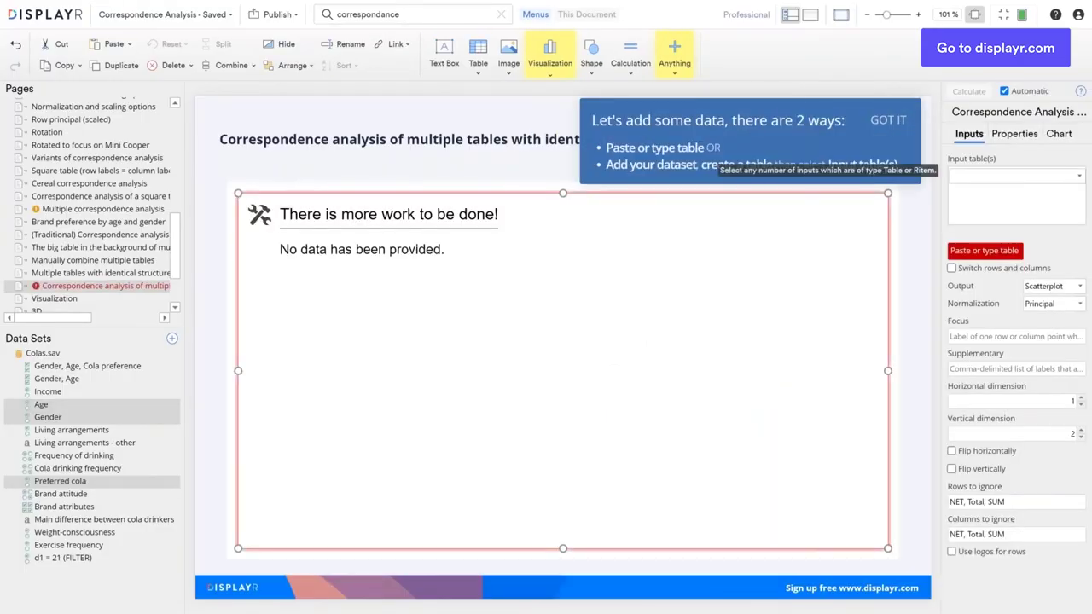
- Set Tech Brands 2012 and Tech Brands 2017 as the map's input tables and turn on trend lines
type("tech")
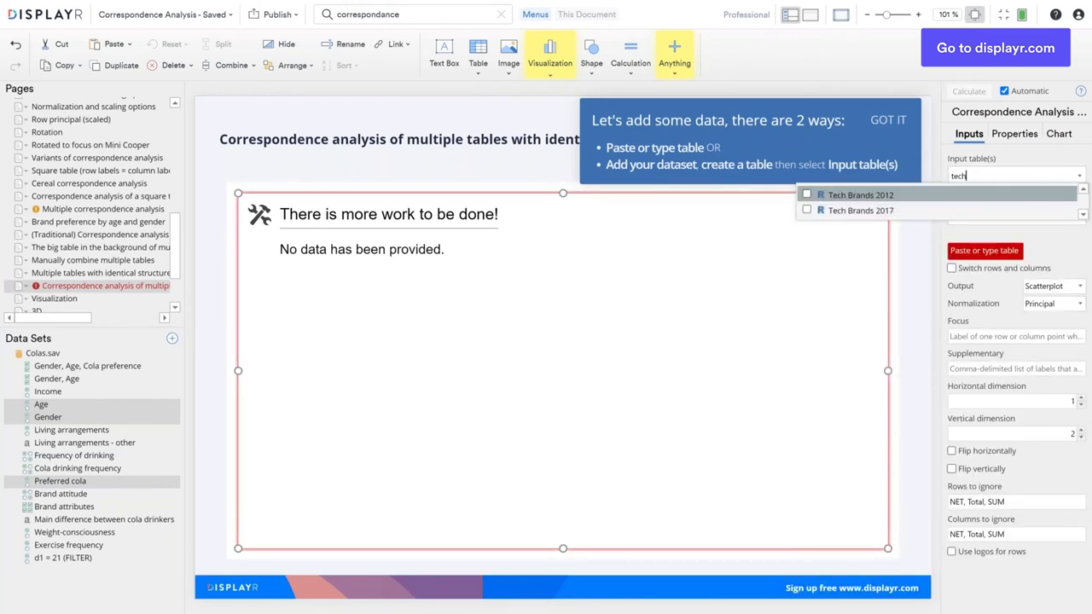
left_click(807, 194)
left_click(806, 209)
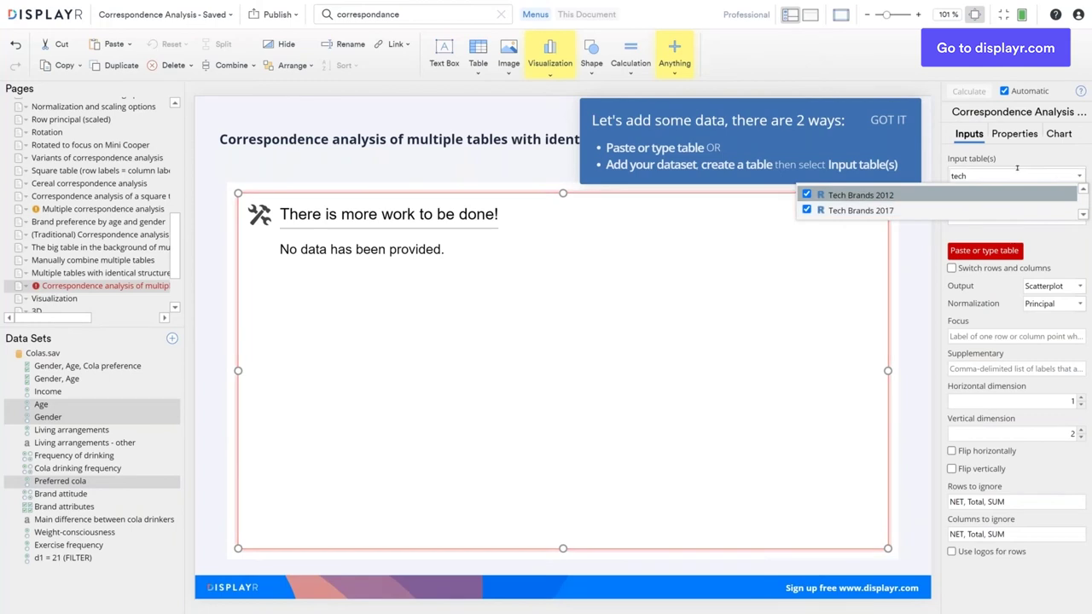
left_click(1030, 160)
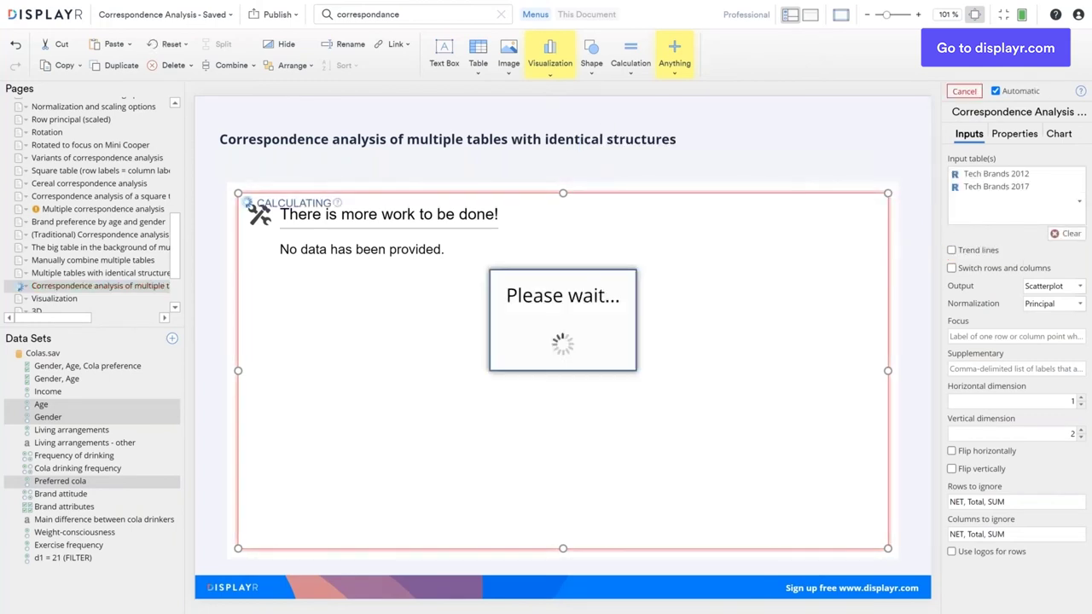
left_click(449, 563)
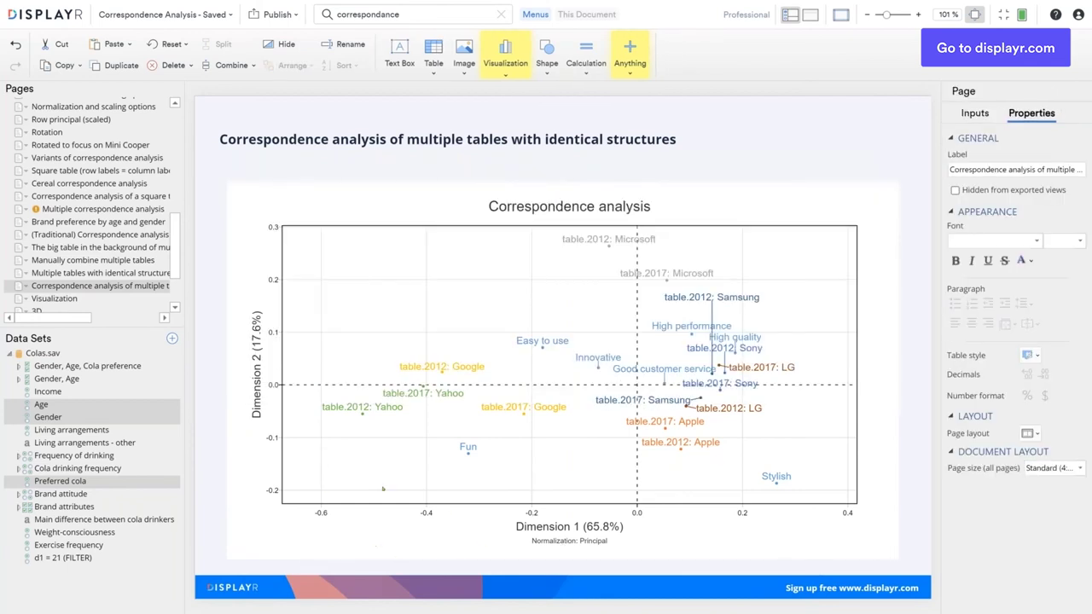
left_click(789, 239)
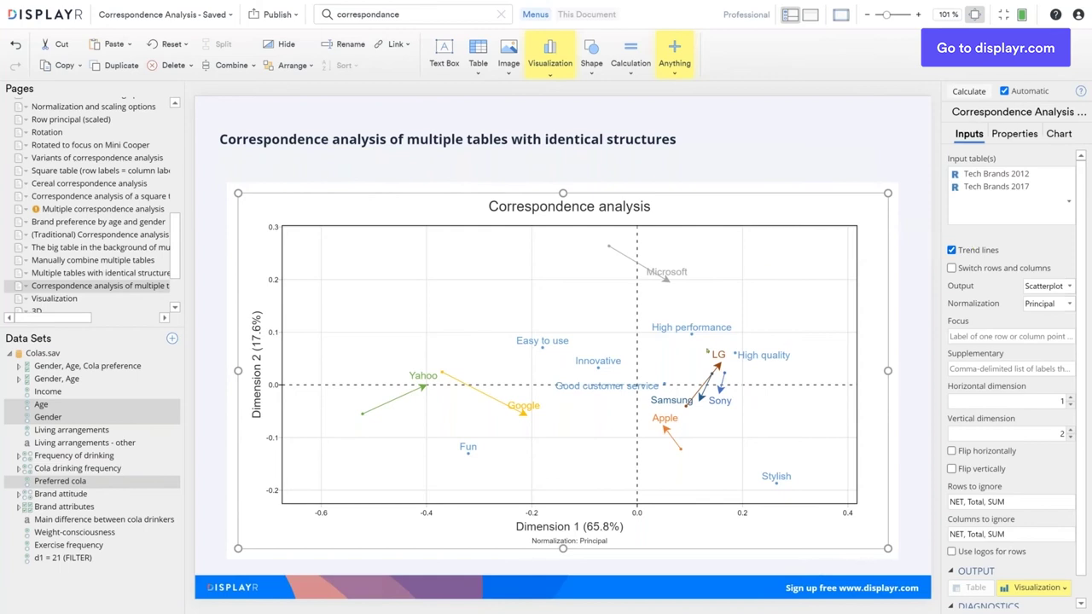
- Rotate the 3D correspondence analysis map on the 3D page to examine the brands and attributes along all three dimensions
mouse_move(202, 280)
left_mouse_down()
mouse_move(163, 242)
mouse_move(179, 248)
mouse_move(145, 267)
mouse_move(93, 226)
left_mouse_up()
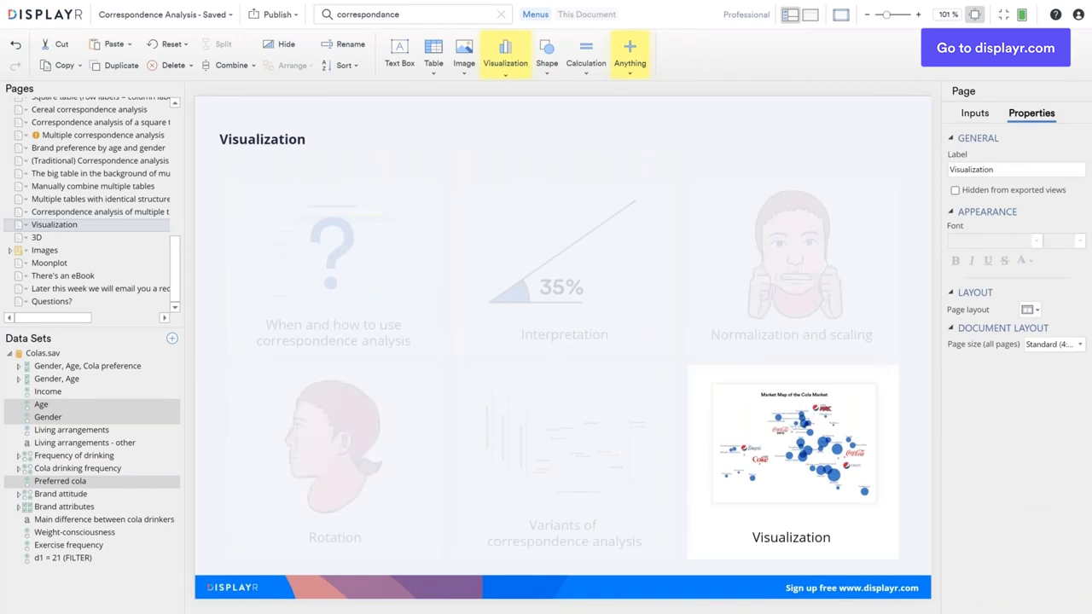
left_click(81, 239)
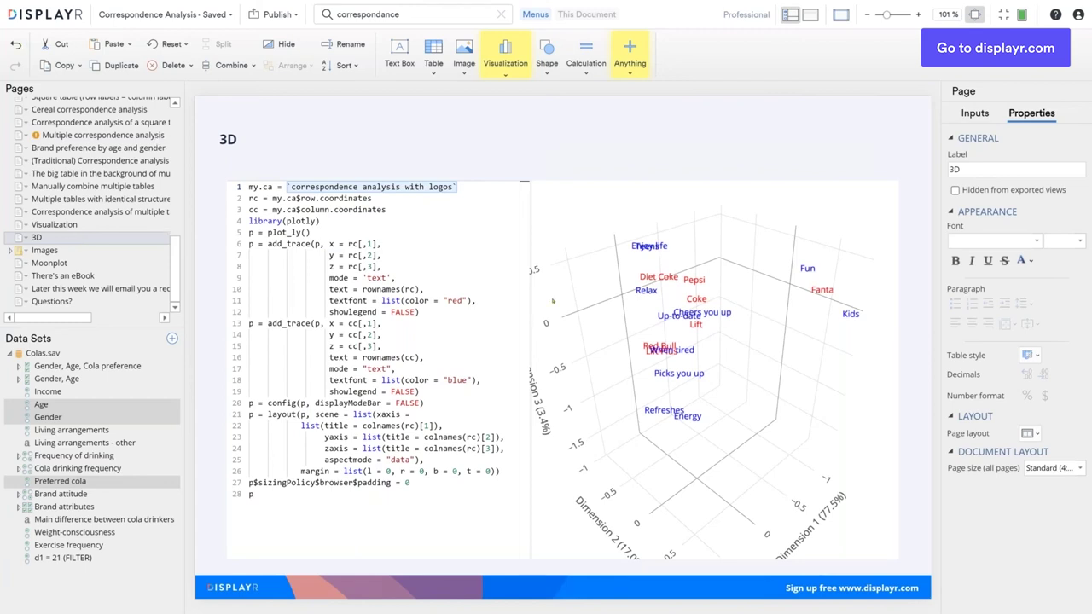
left_click_drag(553, 301, 689, 524)
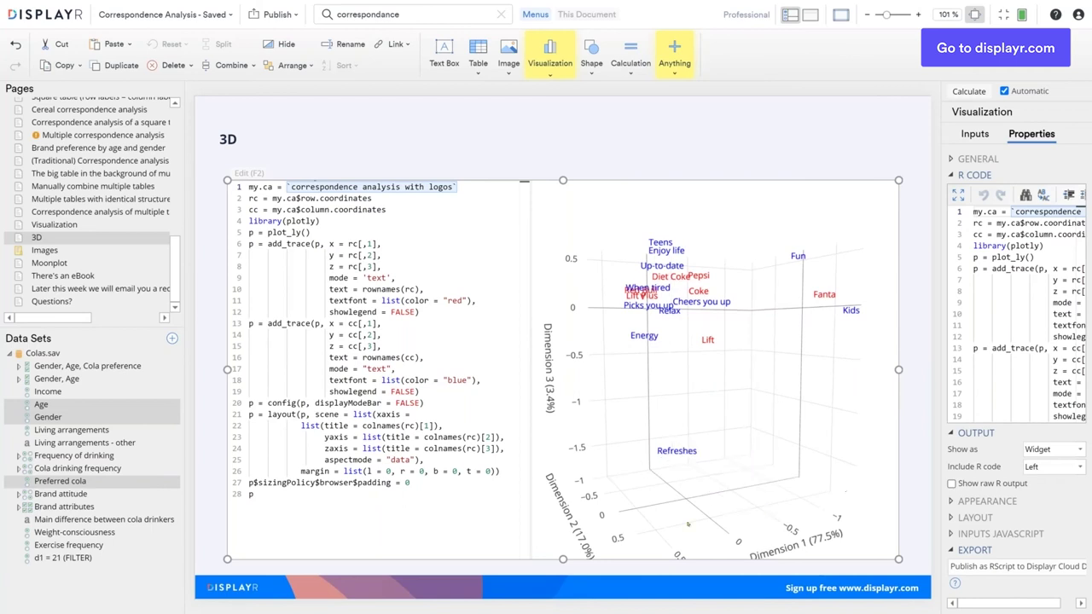
left_click_drag(605, 494, 646, 442)
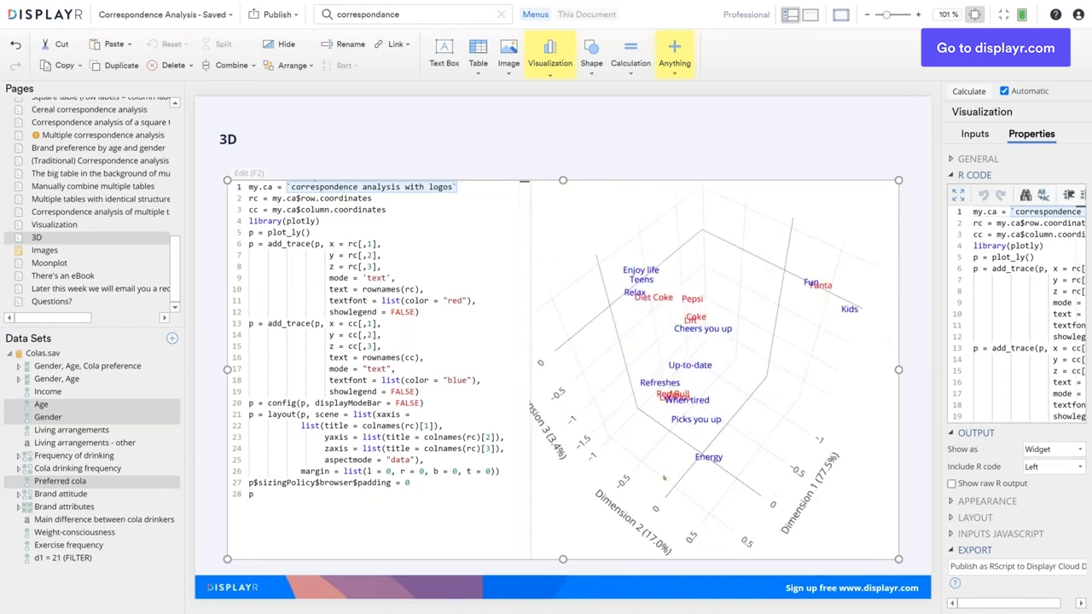
left_click_drag(674, 454, 300, 198)
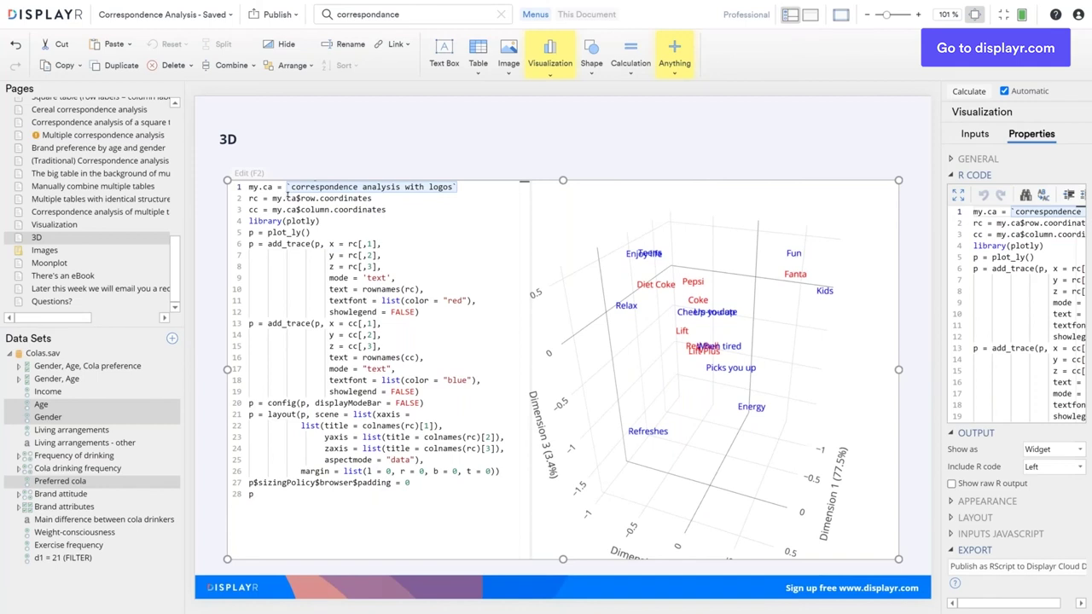
left_click_drag(688, 404, 755, 400)
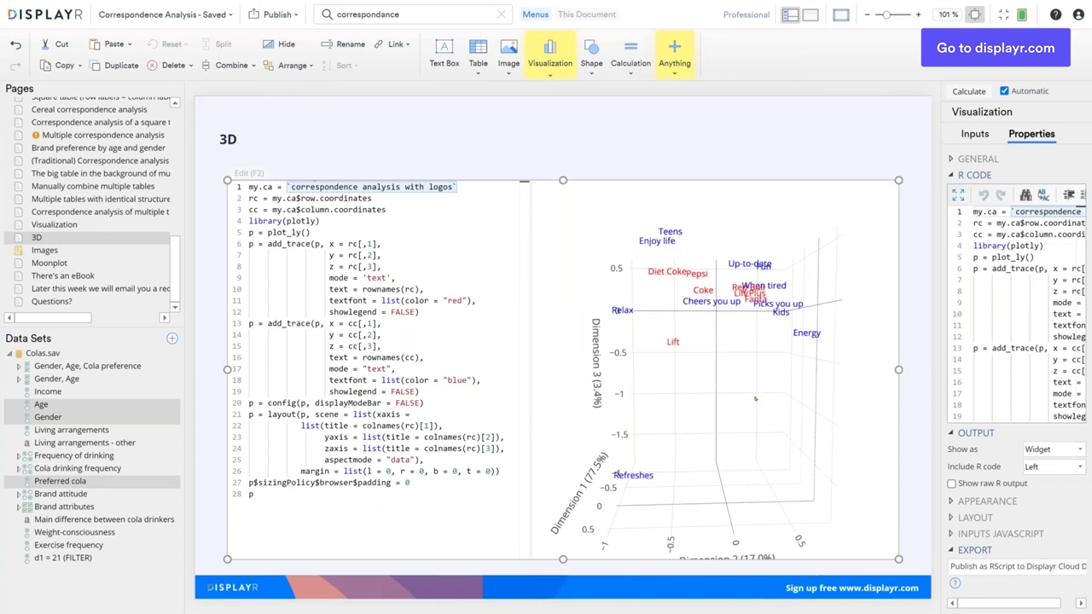
left_click_drag(806, 392, 597, 384)
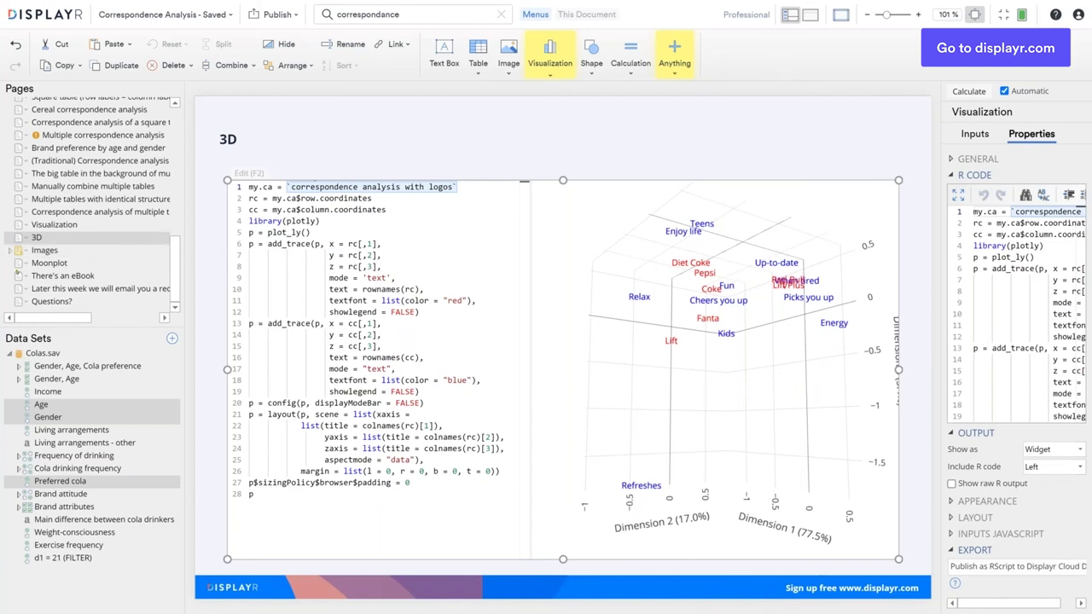
- Examine the brand-image map on the Images page and the Soft Drink Market Positioning and Market Map of the Cola Market dashboards
left_click(45, 250)
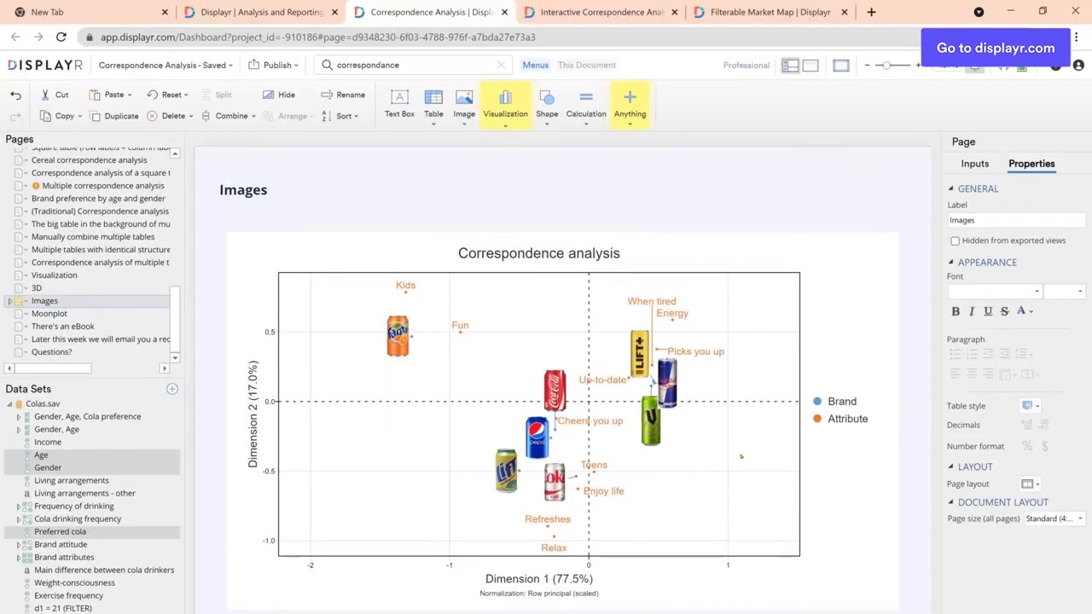
key("ctrl+Tab")
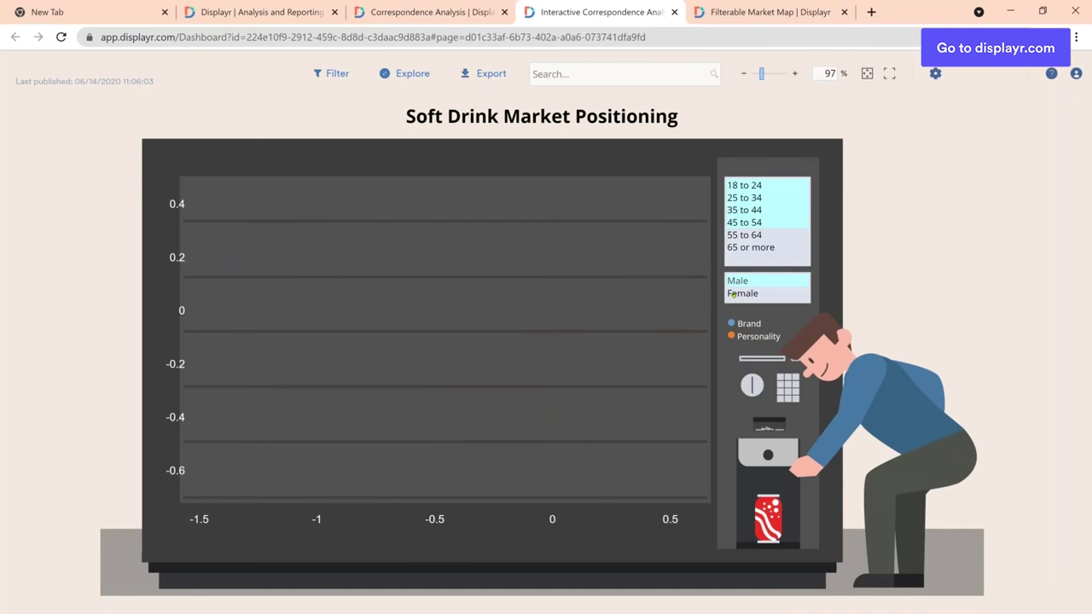
left_click(772, 12)
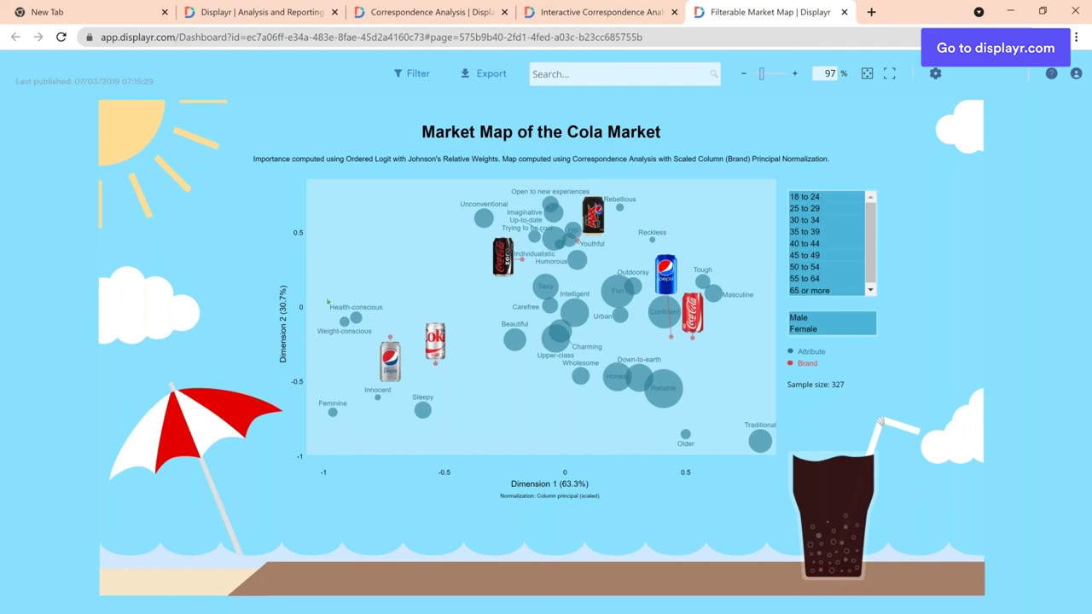
- Return to the Correspondence Analysis document and review the Moonplot, eBook and webinar recording pages
left_click(281, 16)
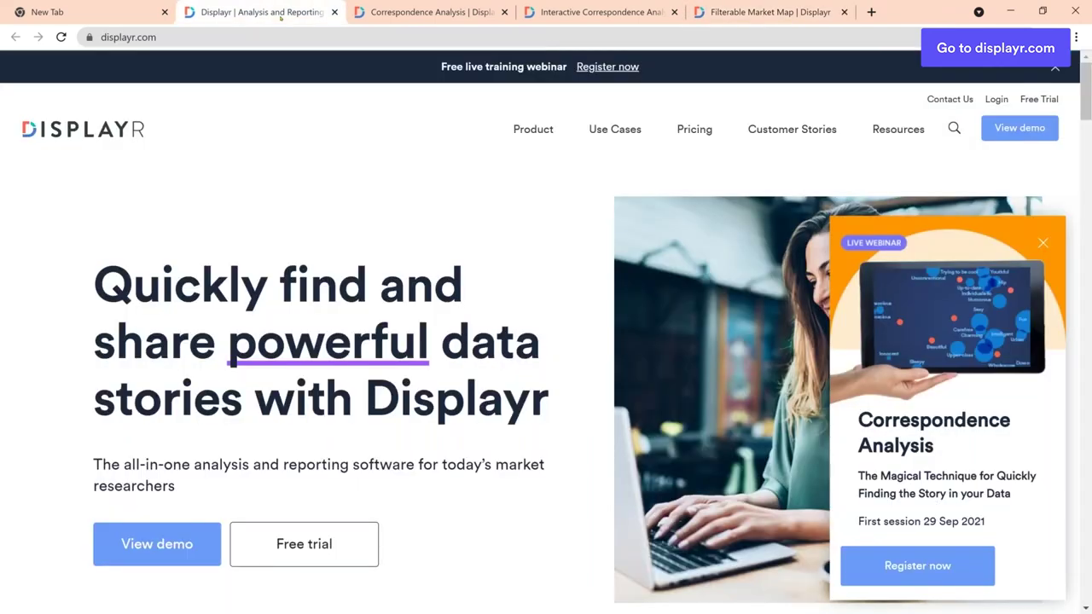
key("ctrl+Tab")
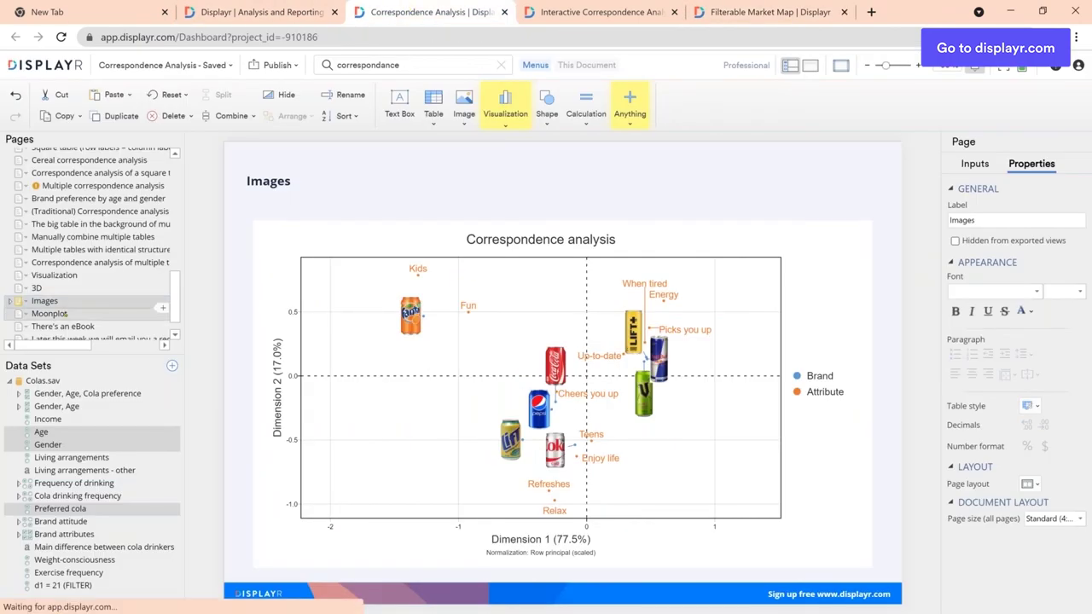
left_click(61, 314)
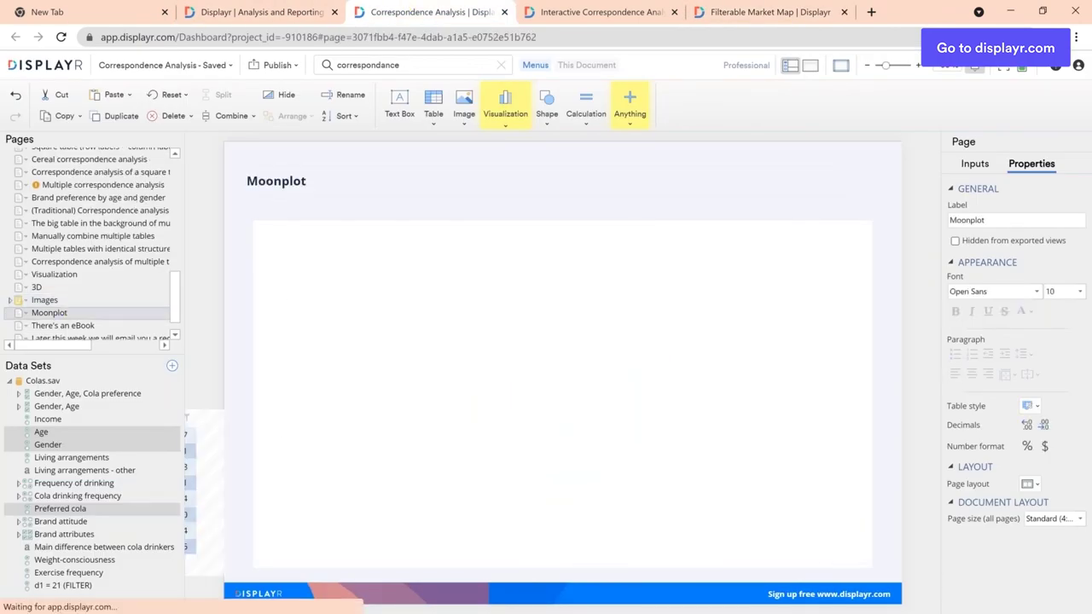
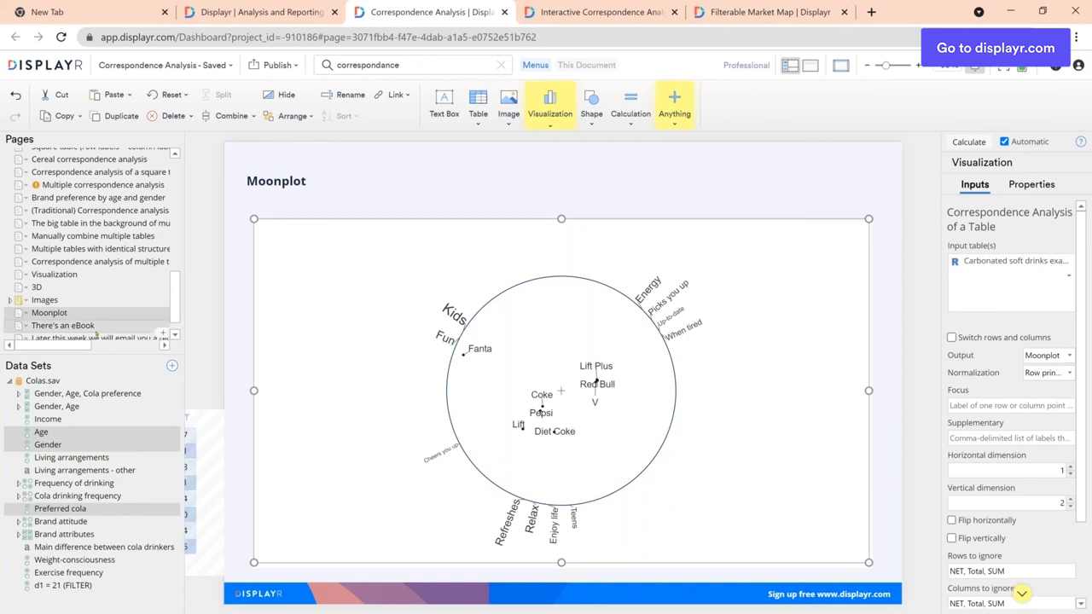
left_click(97, 326)
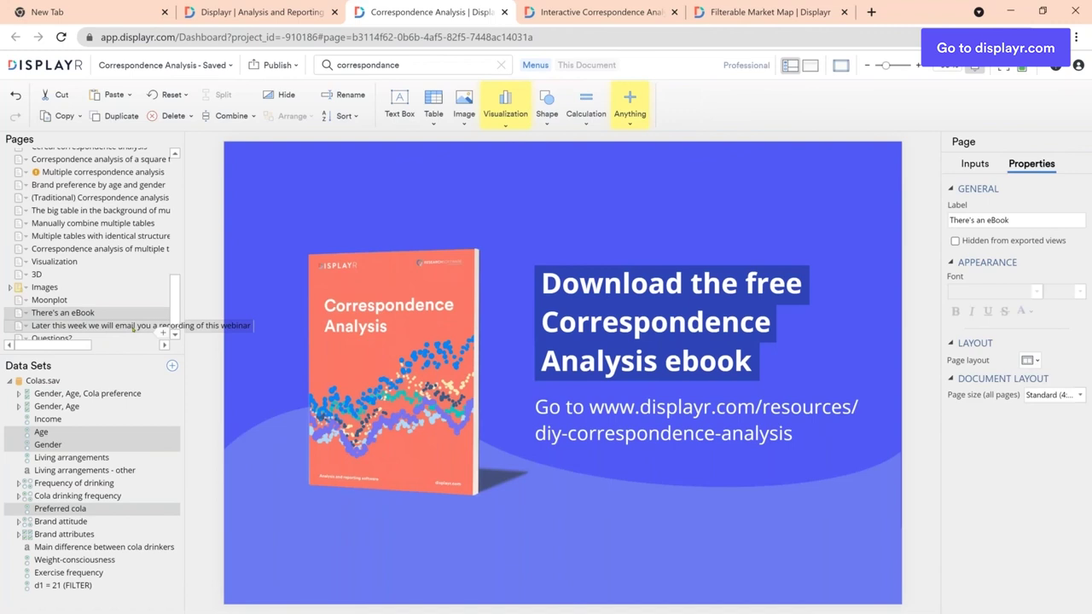
left_click(133, 326)
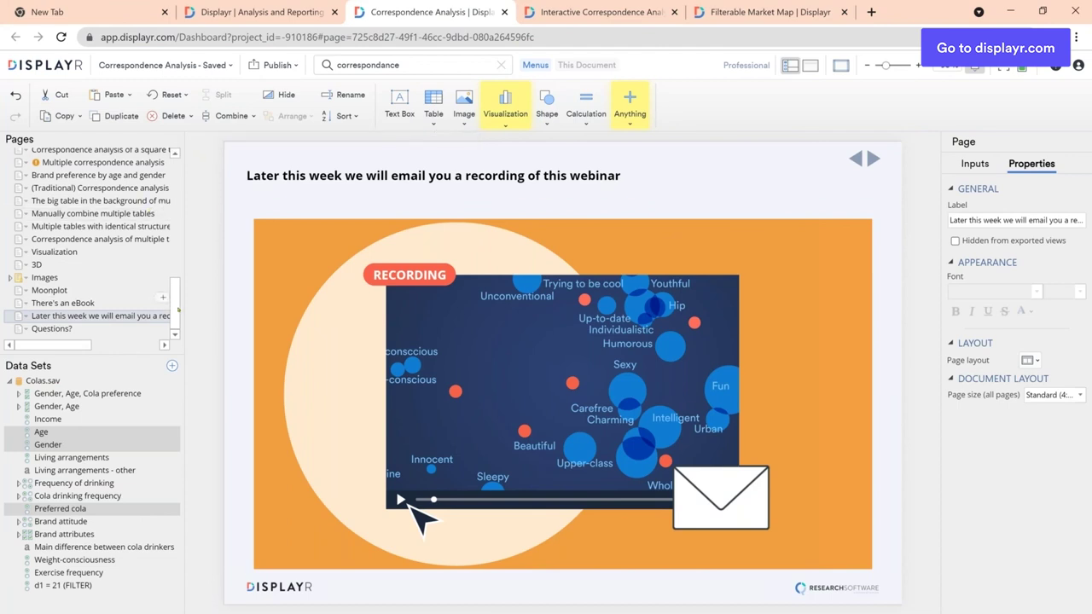
- On the Car example - correspondence analysis page, draw straight connector lines from the map's origin to City and to Nissan Qashqai
left_click_drag(176, 309, 175, 195)
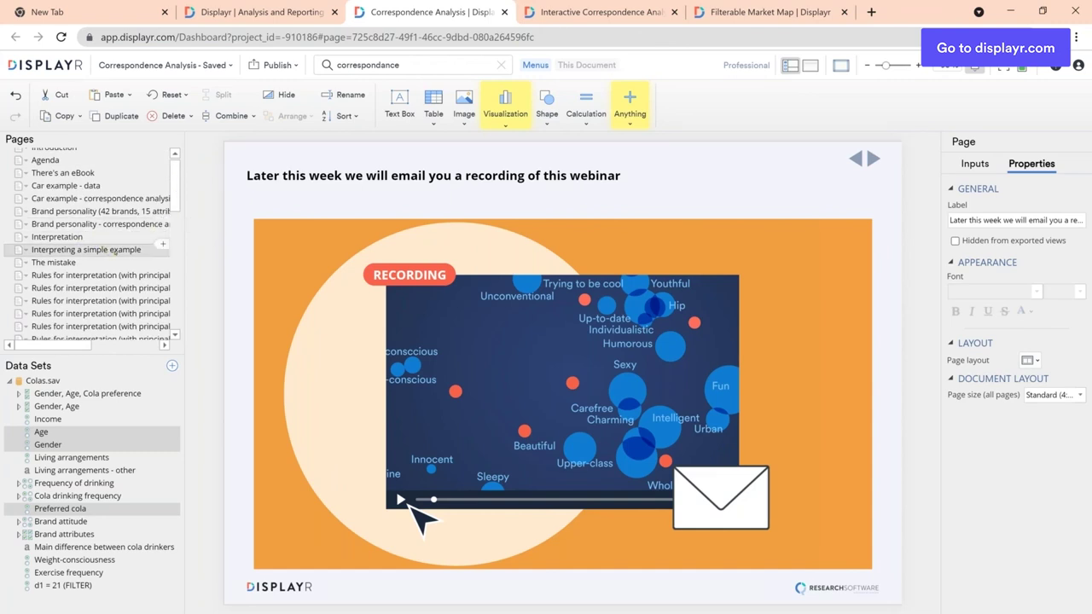
left_click(80, 199)
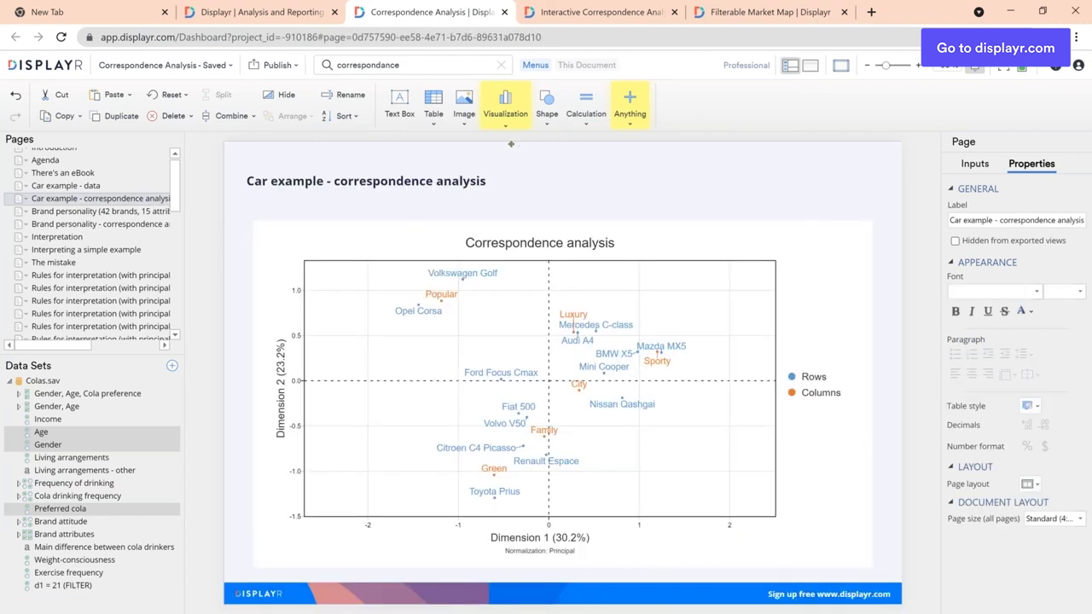
left_click(547, 104)
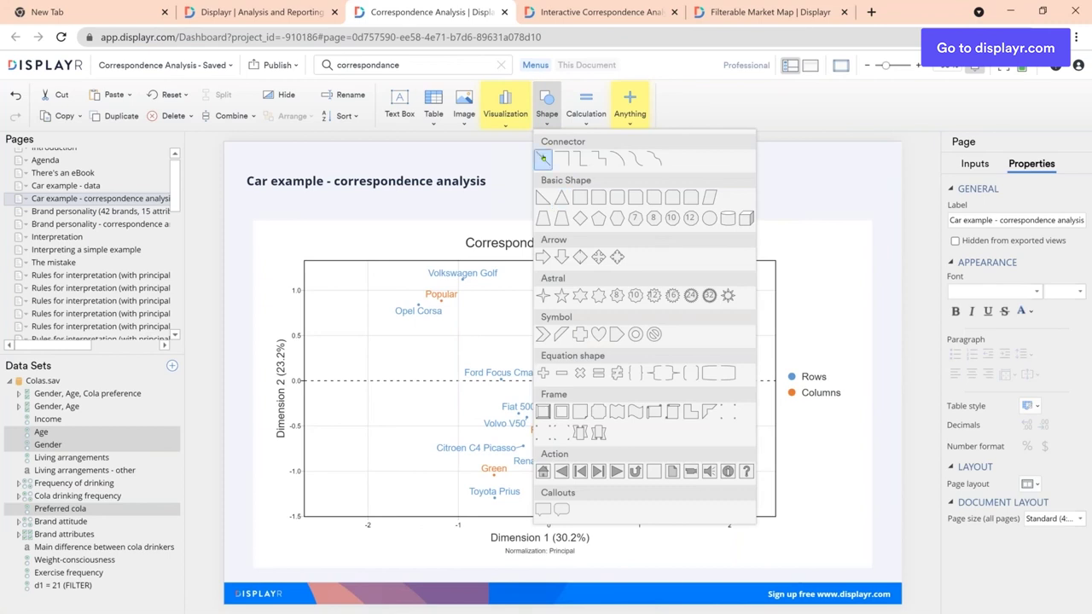
left_click(544, 159)
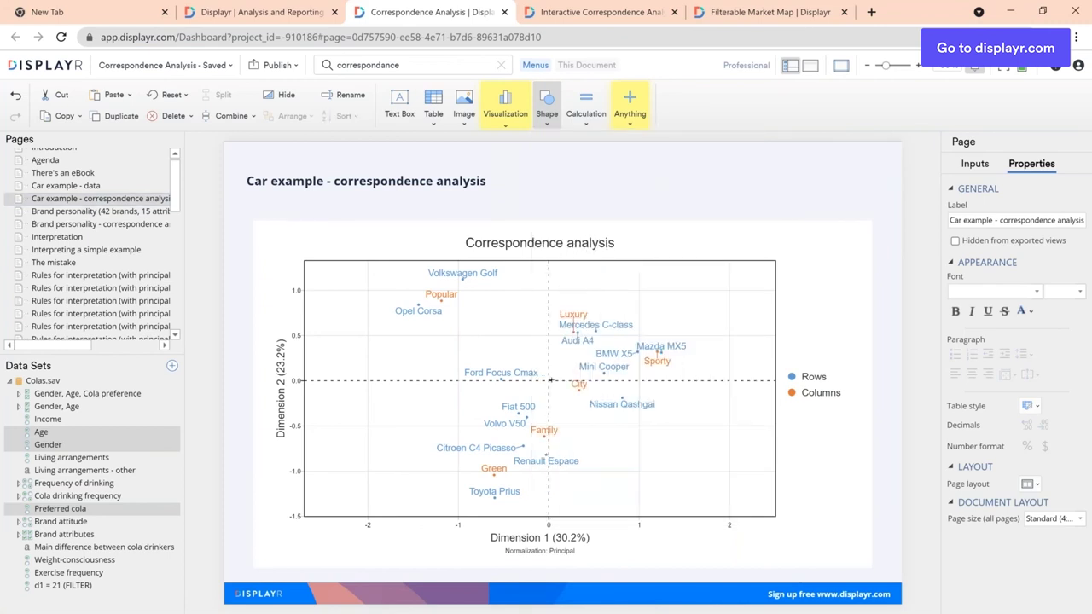
mouse_move(558, 381)
left_mouse_down()
mouse_move(633, 410)
mouse_move(576, 389)
left_mouse_up()
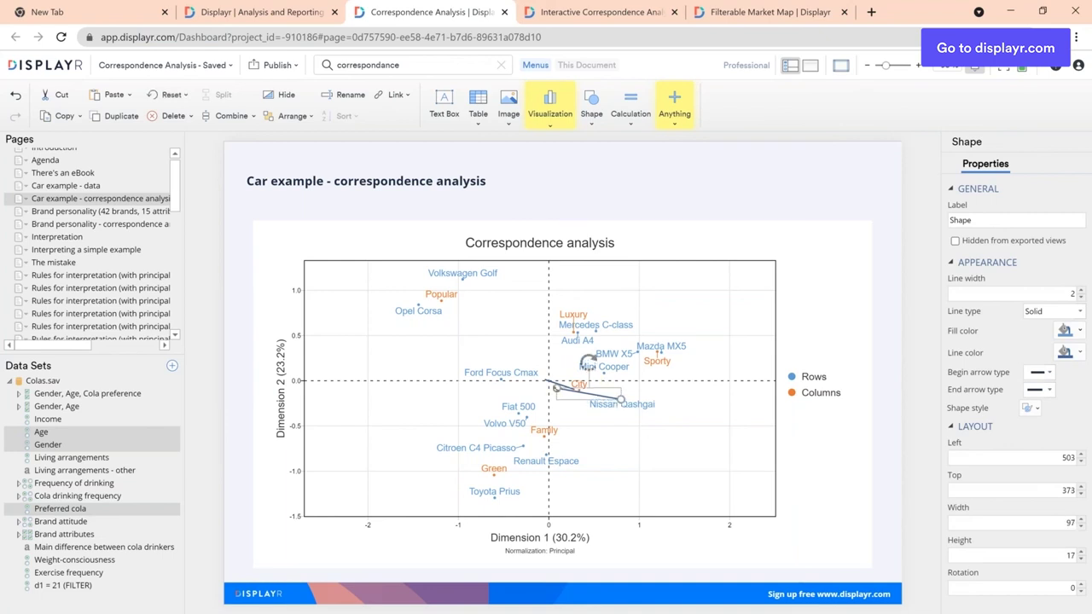
left_click_drag(546, 383, 544, 380)
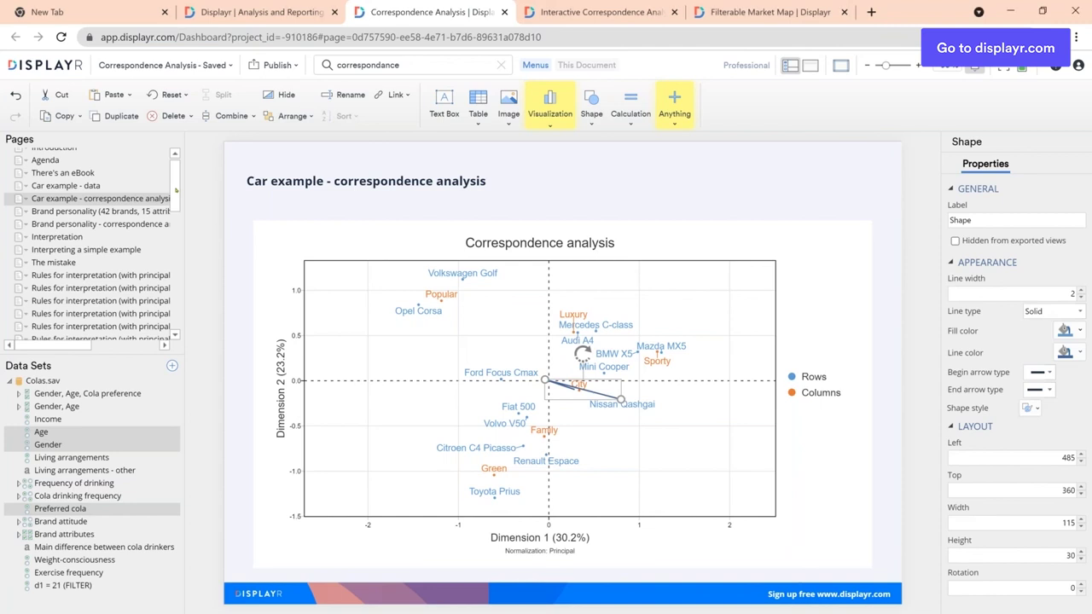
- Examine the percentages per car and attribute in the table on the Car example - data page
scroll(173, 193, "up", 1)
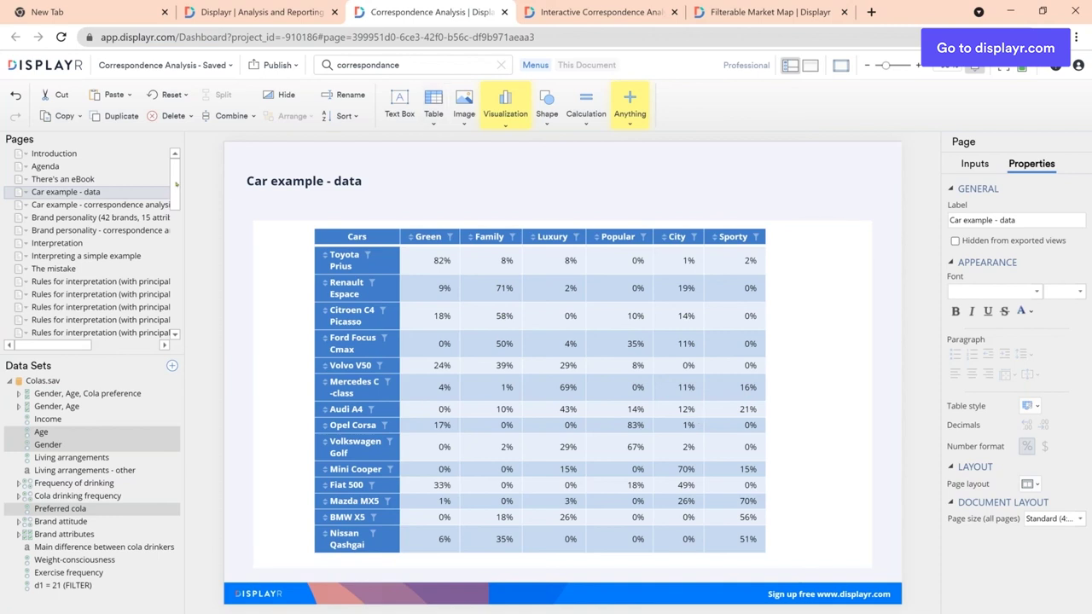
left_click_drag(177, 191, 177, 206)
scroll(177, 206, "up", 3)
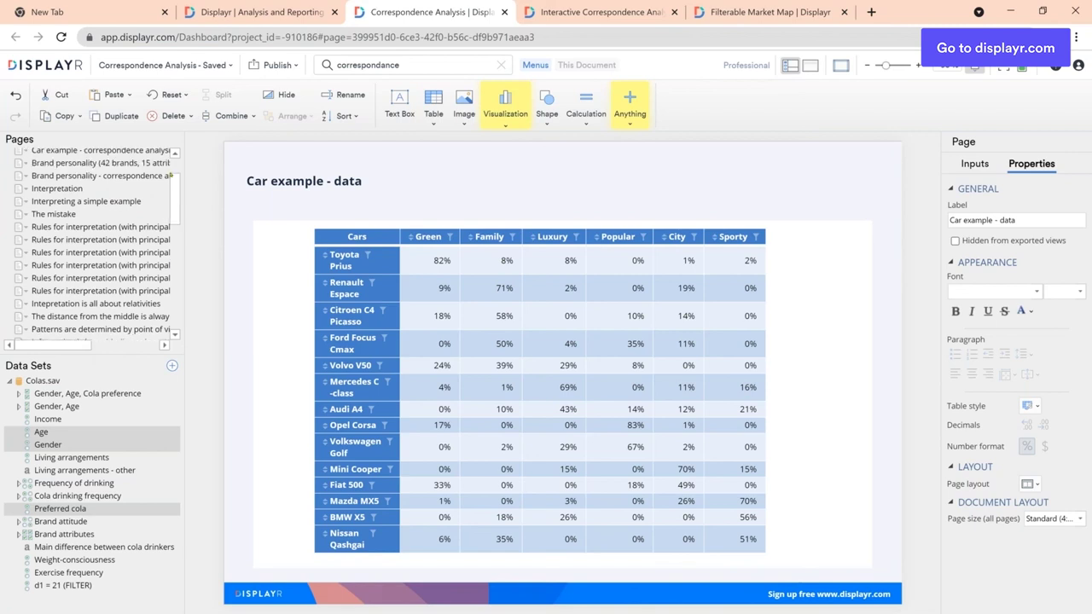
- Draw a diagonal connector line about 415 wide and 305 high across the car correspondence analysis map, rising past Sporty
left_click(133, 206)
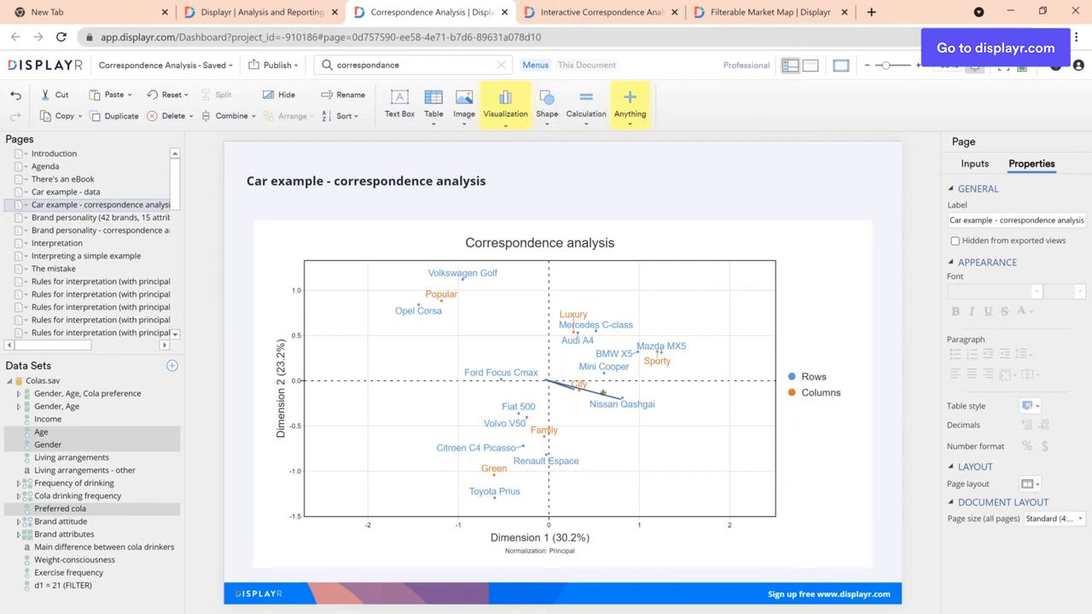
left_click(546, 110)
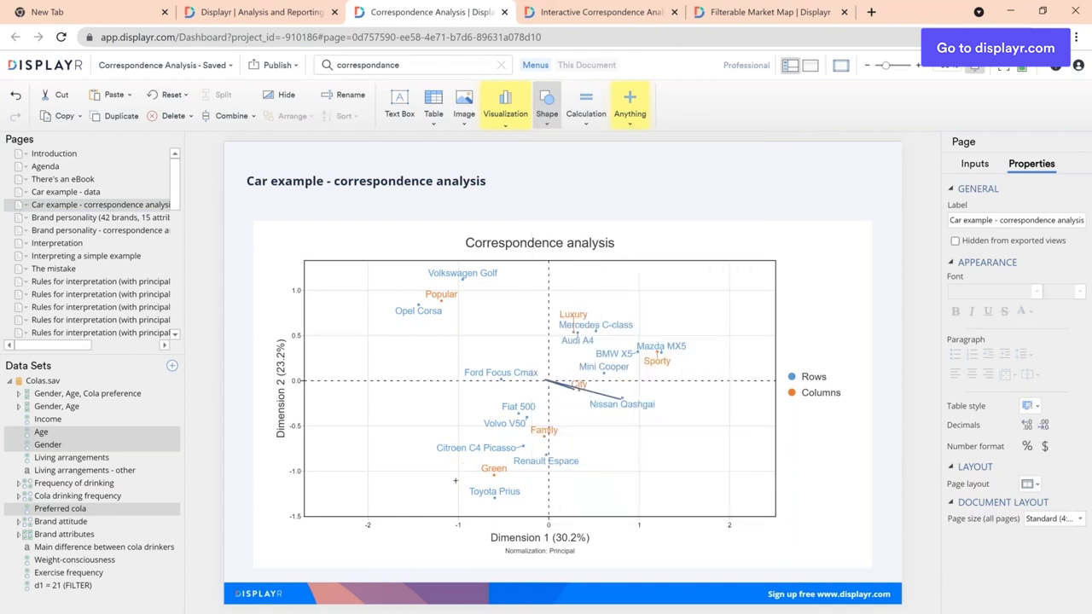
mouse_move(435, 488)
left_mouse_down()
mouse_move(712, 298)
mouse_move(709, 288)
left_mouse_up()
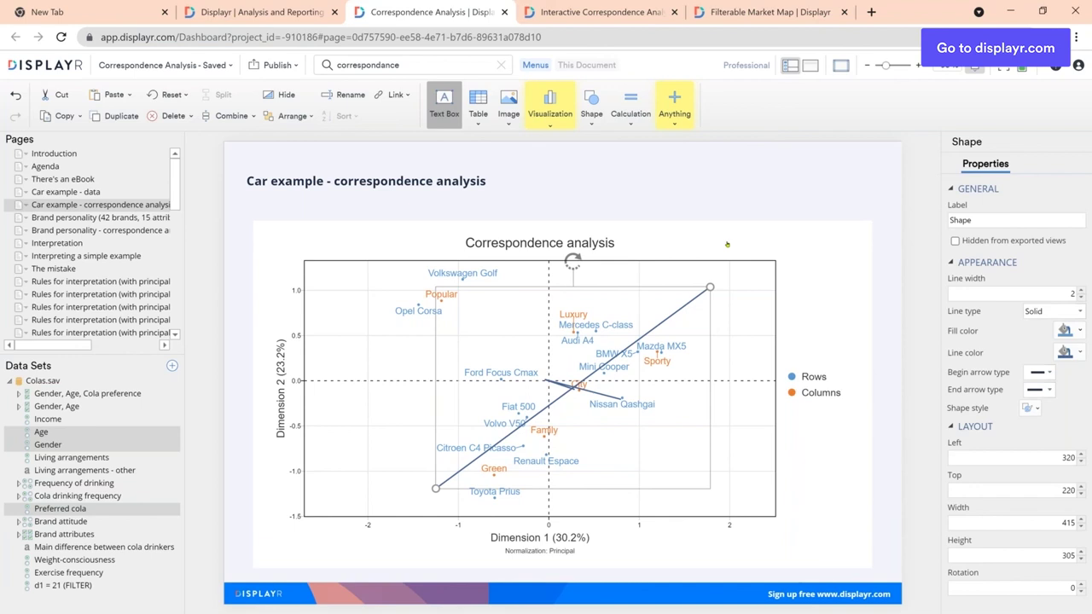
- Add a text box reading "Sporty" at the upper end of the diagonal line on the car map
key("Escape")
left_click(715, 278)
type("SPorty")
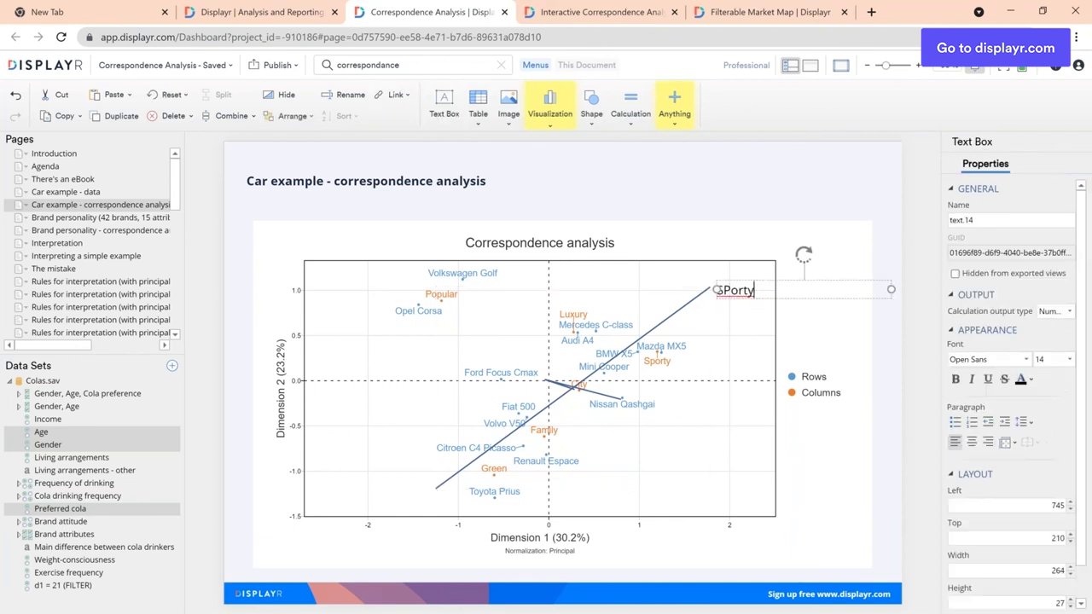
key("BackSpace")
key("BackSpace")
key("BackSpace")
key("BackSpace")
key("BackSpace")
type("porty")
left_click(418, 474)
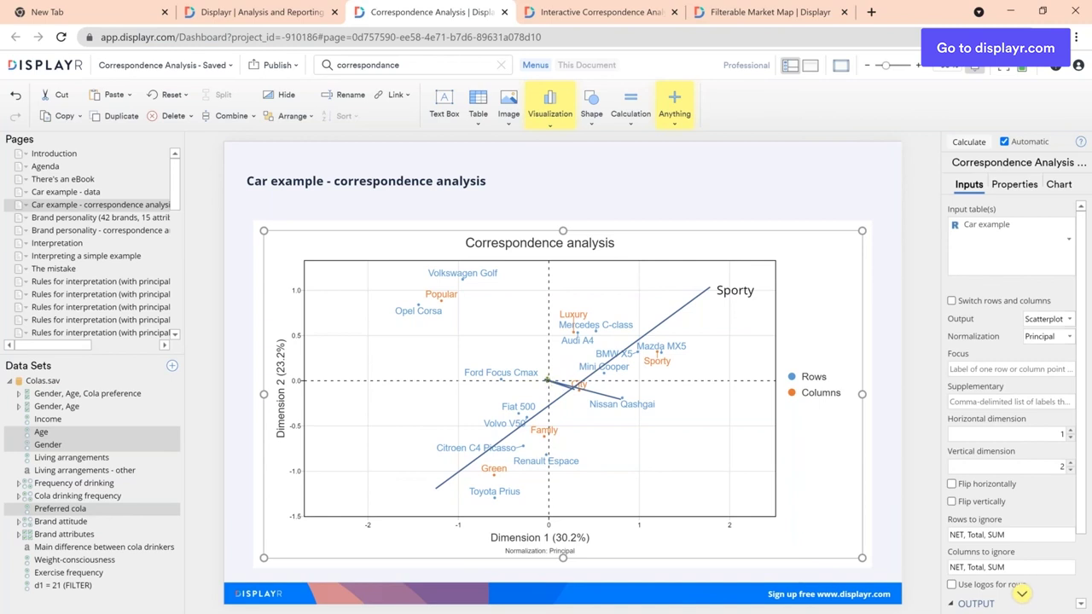
- Insert a Title Only page after the Car example - correspondence analysis page and add a Labeled Scatter visualization to it
mouse_move(102, 205)
left_mouse_down()
mouse_move(130, 198)
mouse_move(165, 218)
left_mouse_up()
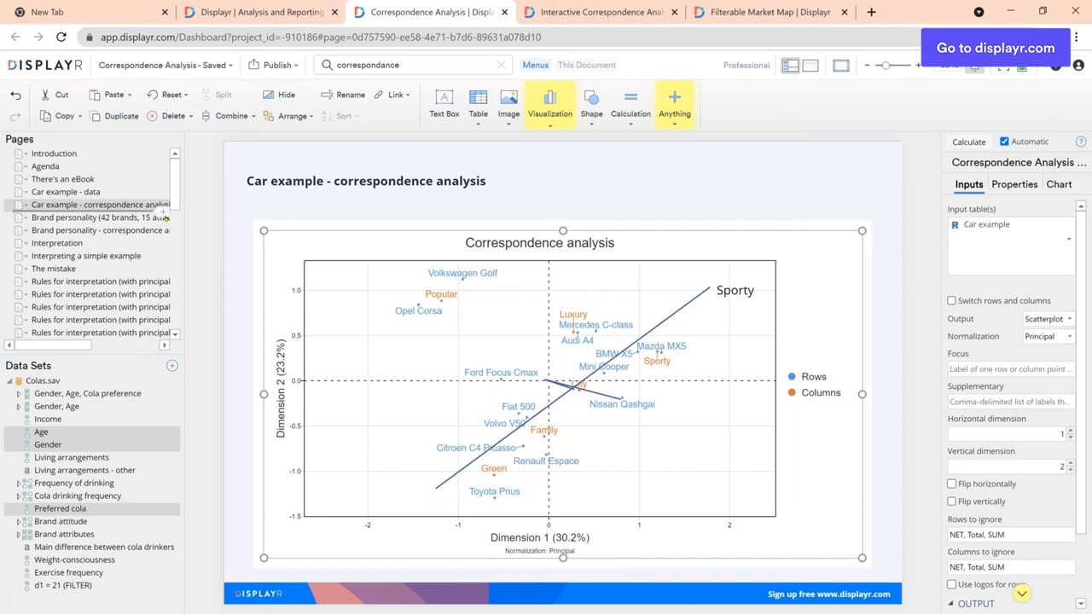
left_click(163, 211)
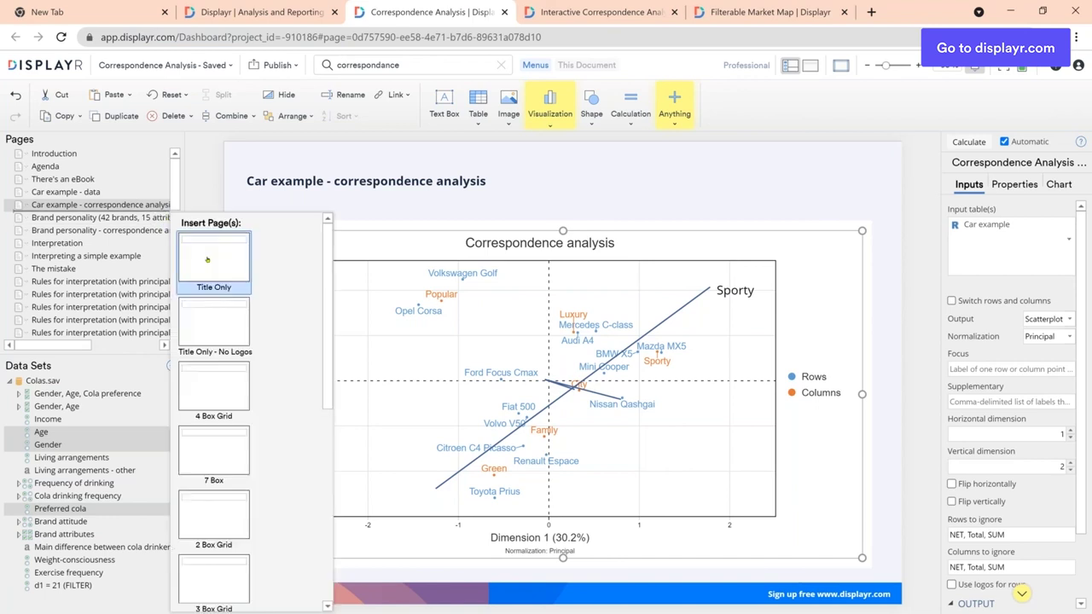
left_click(206, 259)
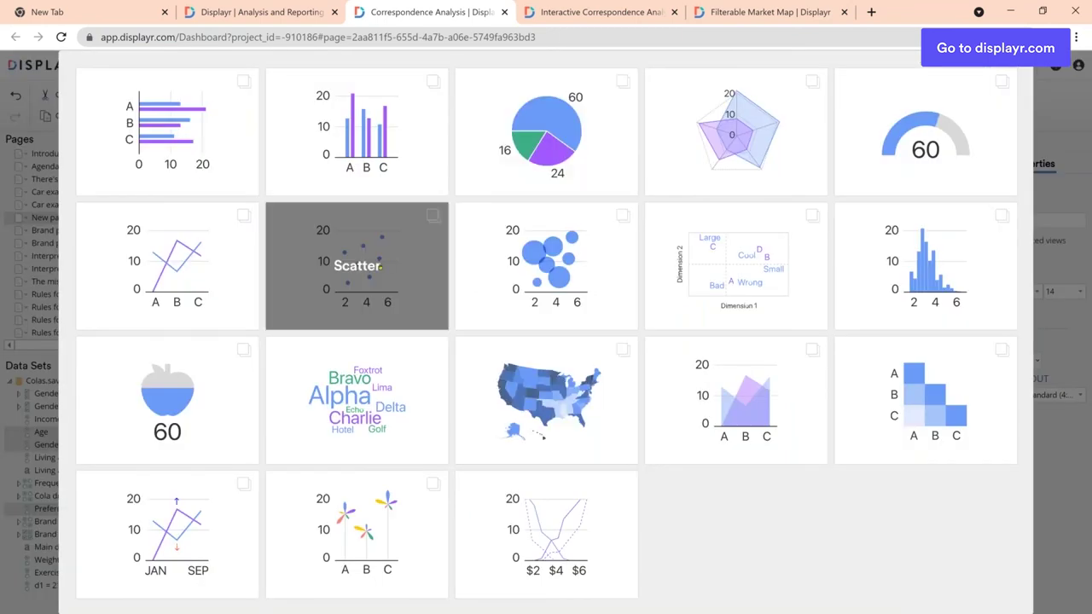
left_click(378, 267)
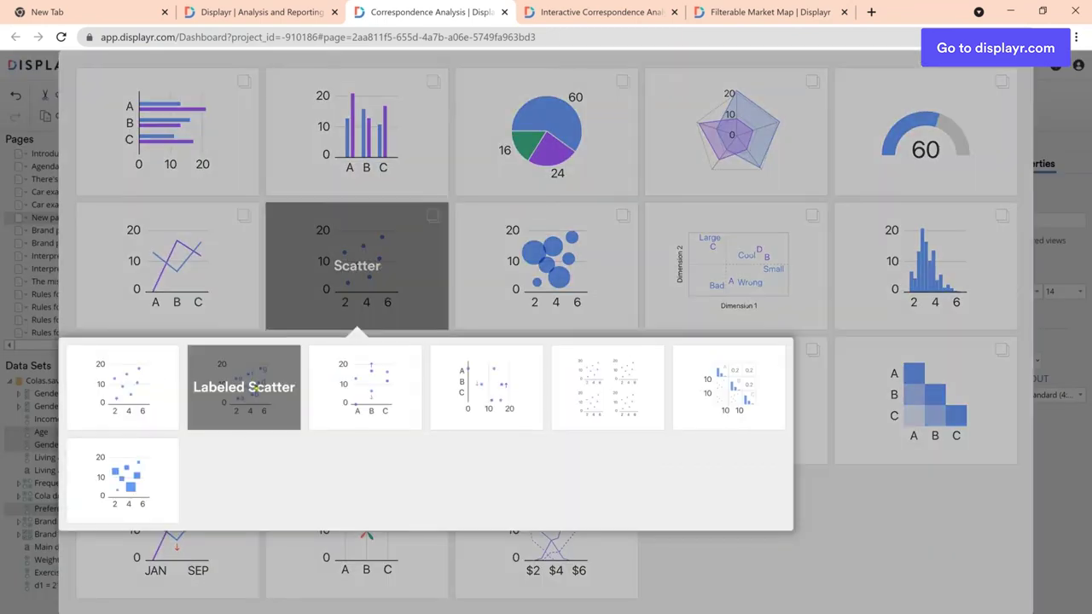
left_click(252, 388)
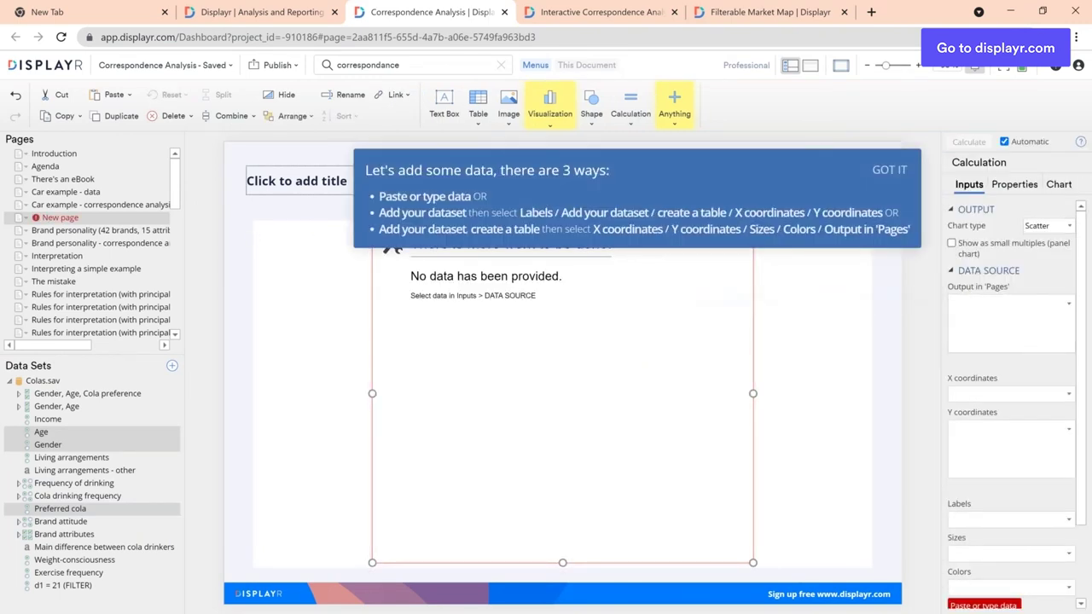
- Set the car example's correspondence.analysis output as the scatter's data source and place a d1 = 21 (FILTER) table below the chart
left_click(26, 205)
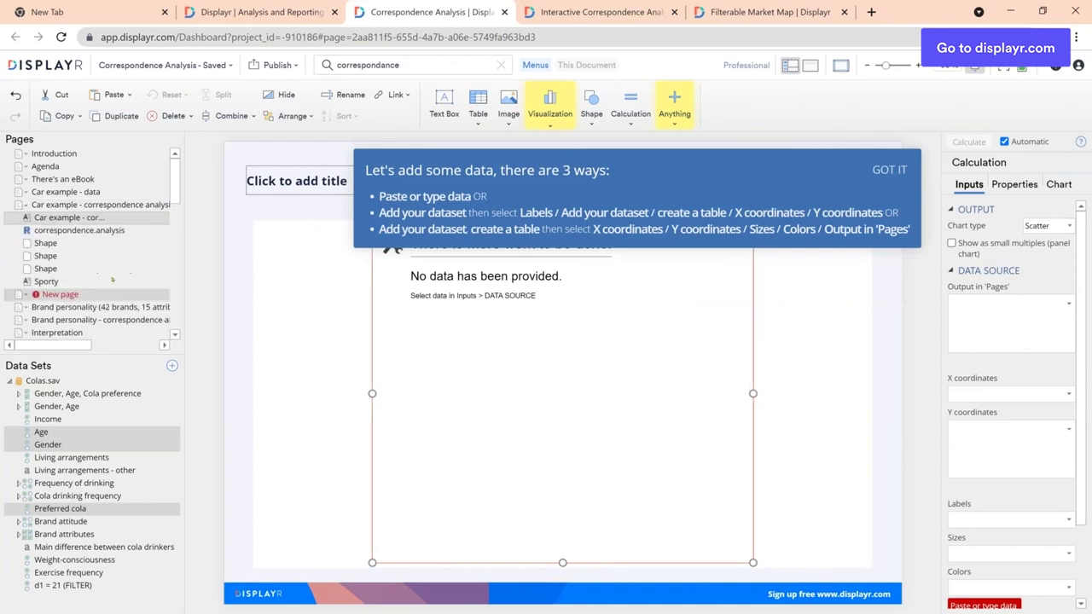
left_click_drag(77, 230, 1049, 316)
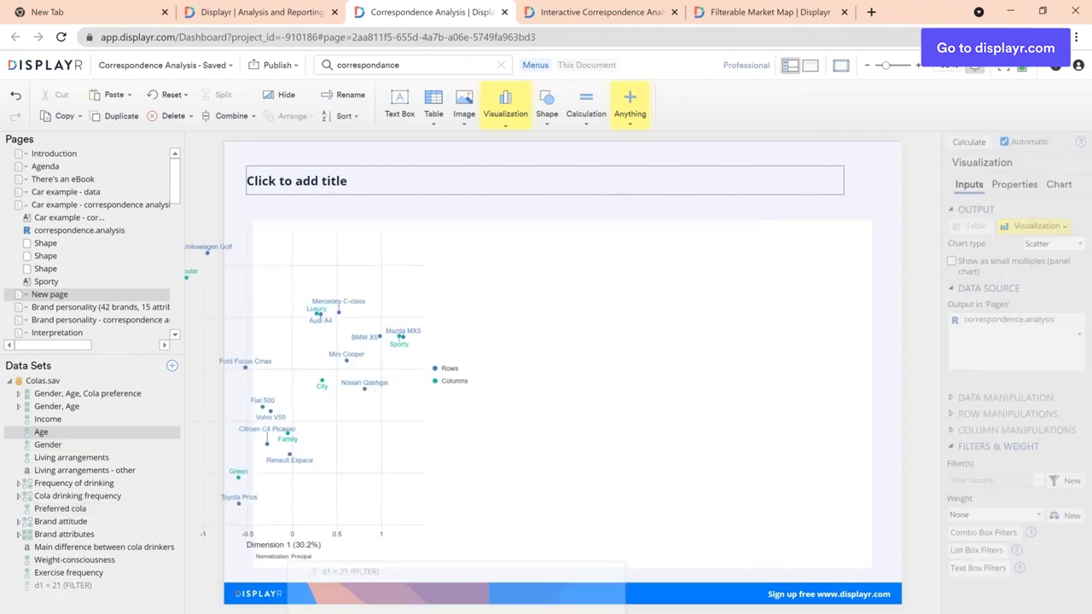
left_click(323, 561)
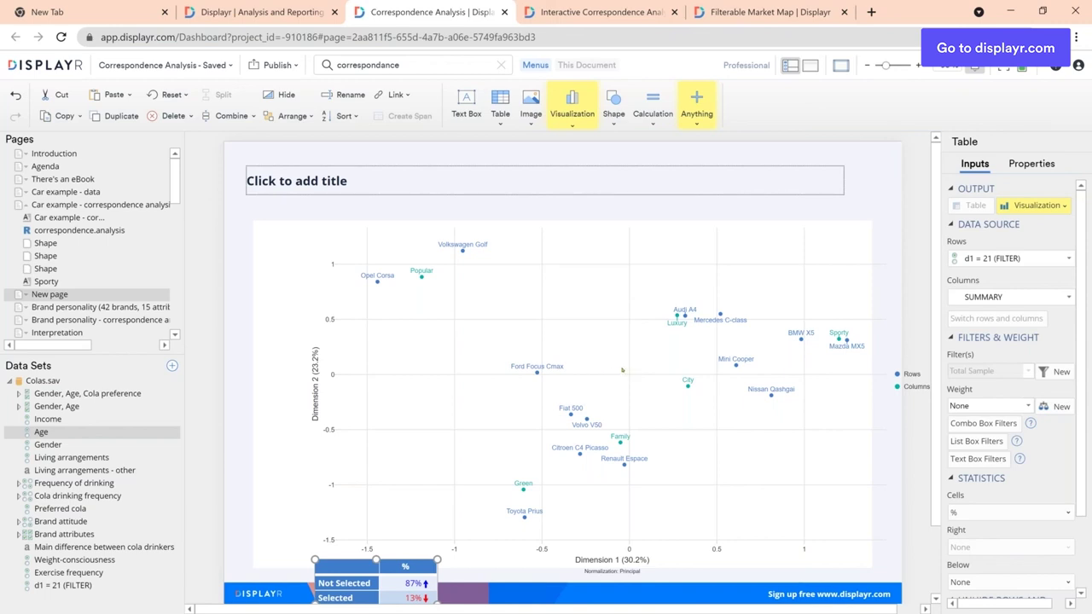
- Switch to the Soft Drink Market Positioning dashboard and limit its age filter to 18 to 24, 25 to 34 and 35 to 44
left_click(615, 13)
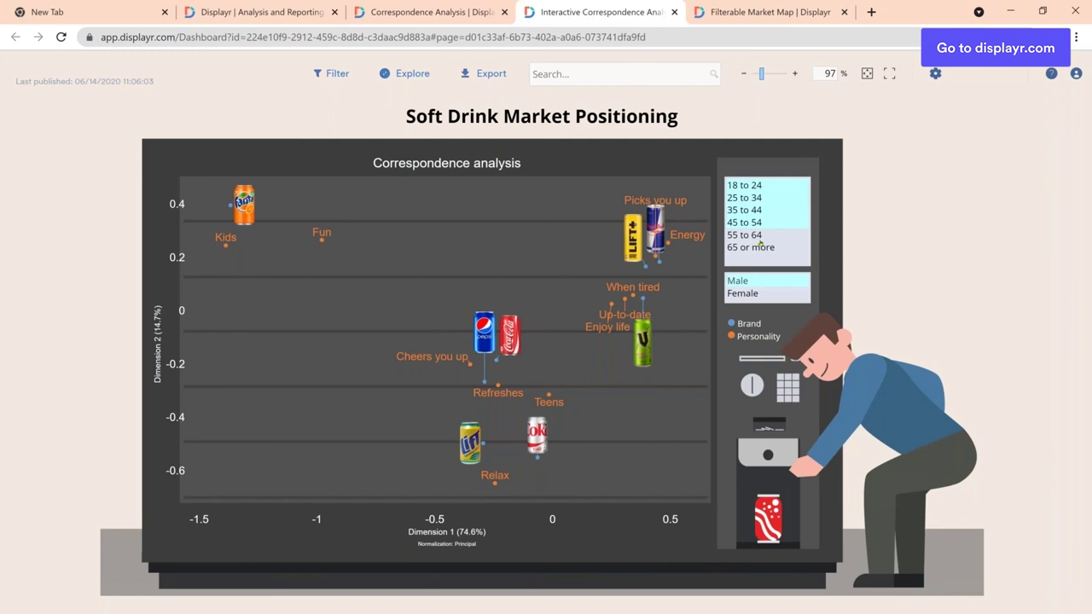
left_click(755, 220)
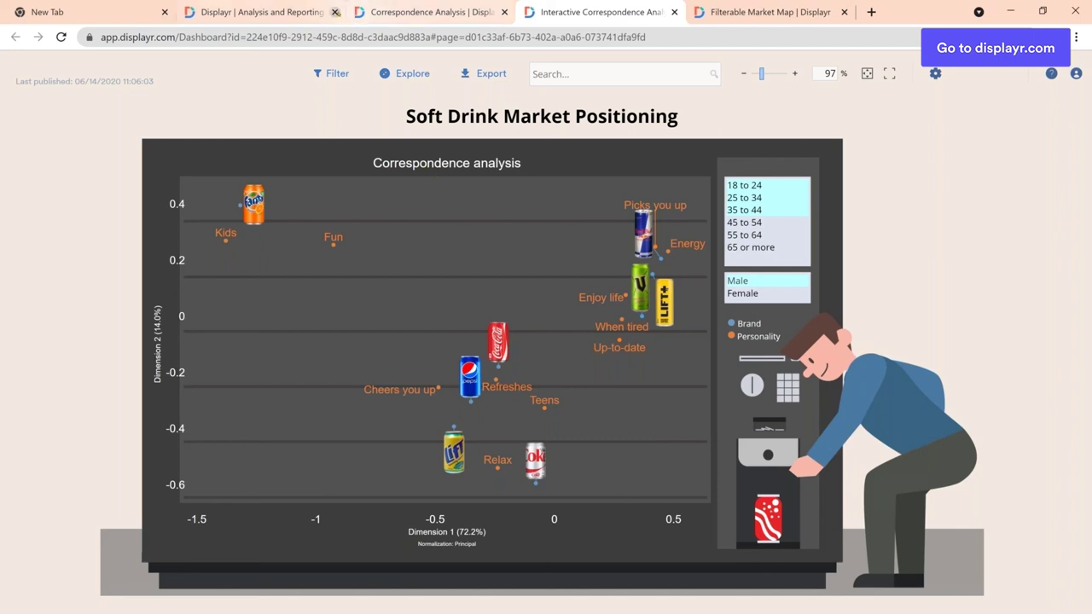
- Return to the Correspondence Analysis document and select the cars table on the Car example - data page
left_click(409, 14)
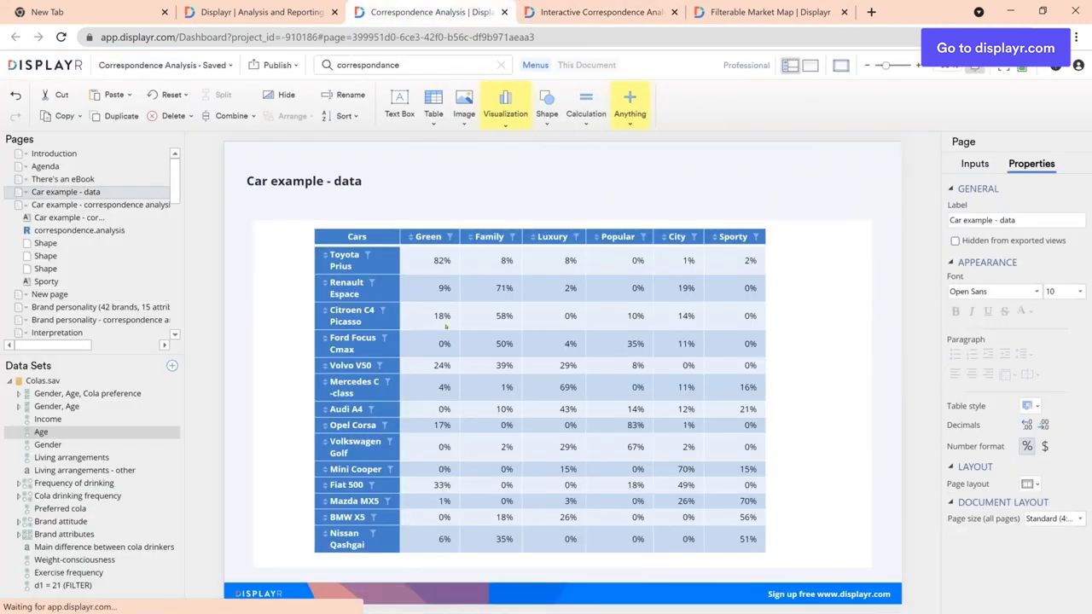
left_click(460, 317)
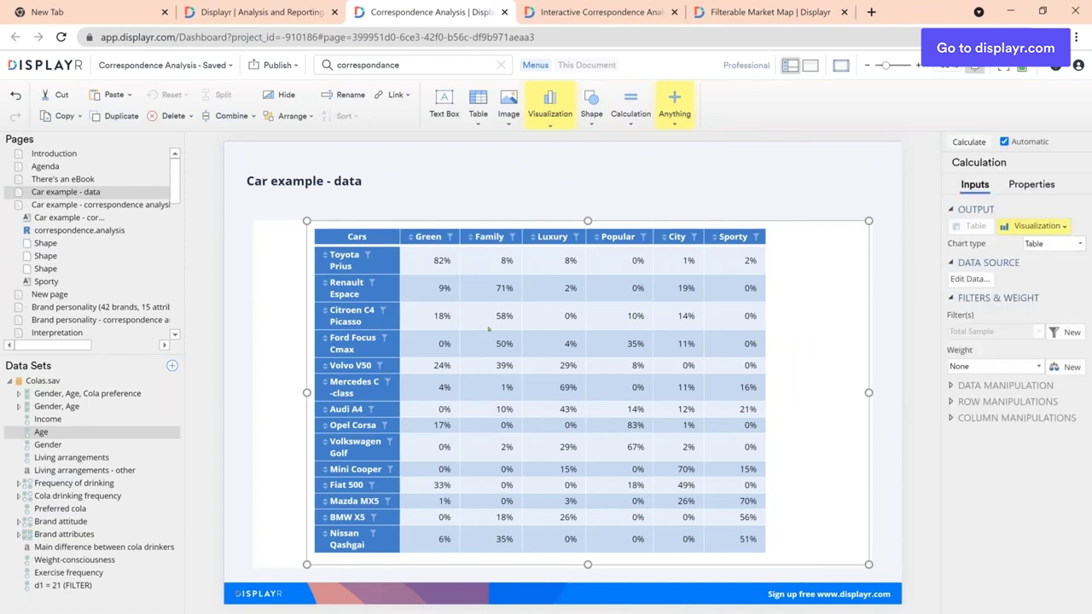